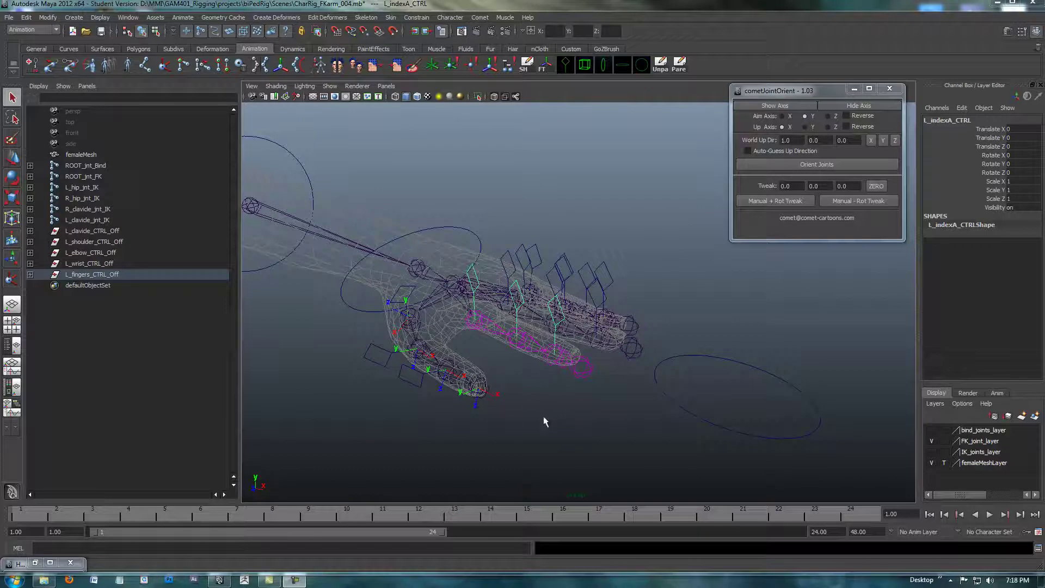
Select L_indexB_CTRL and examine the index finger's controls and joints.
alt+drag(583, 419, 515, 315)
scroll(567, 401, up, 3)
click(500, 332)
alt+drag(495, 369, 512, 319)
alt+drag(513, 371, 508, 328)
Reduce the joint display size so the finger joints are drawn smaller.
key(space)
click(581, 347)
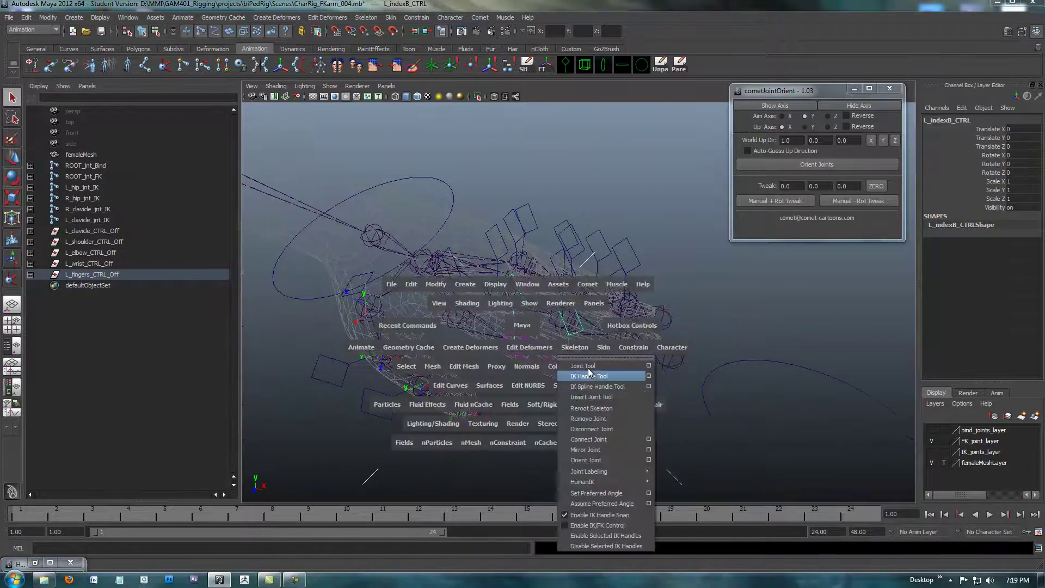
click(490, 284)
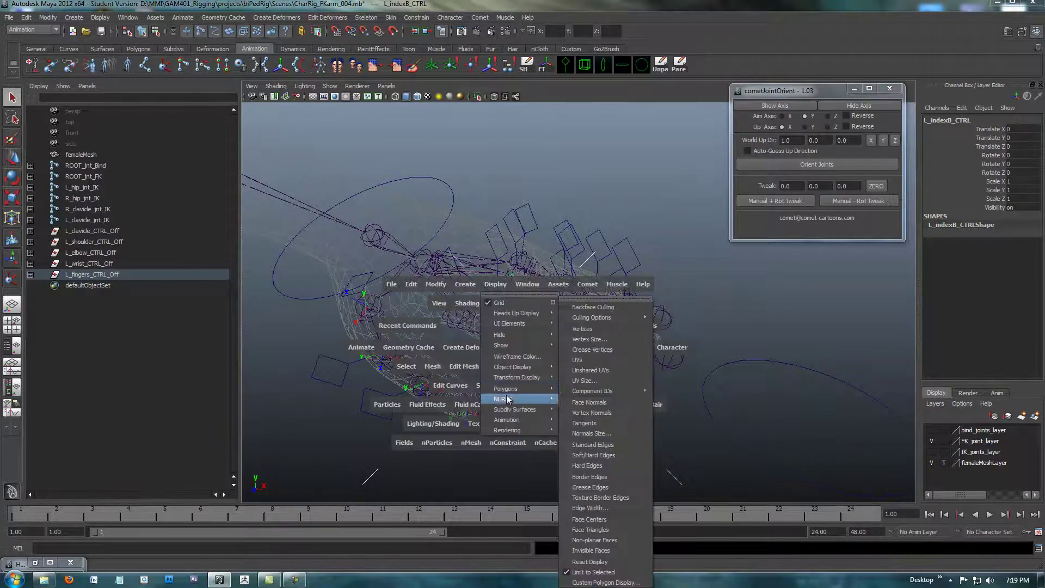
mouse_move(519, 422)
click(587, 447)
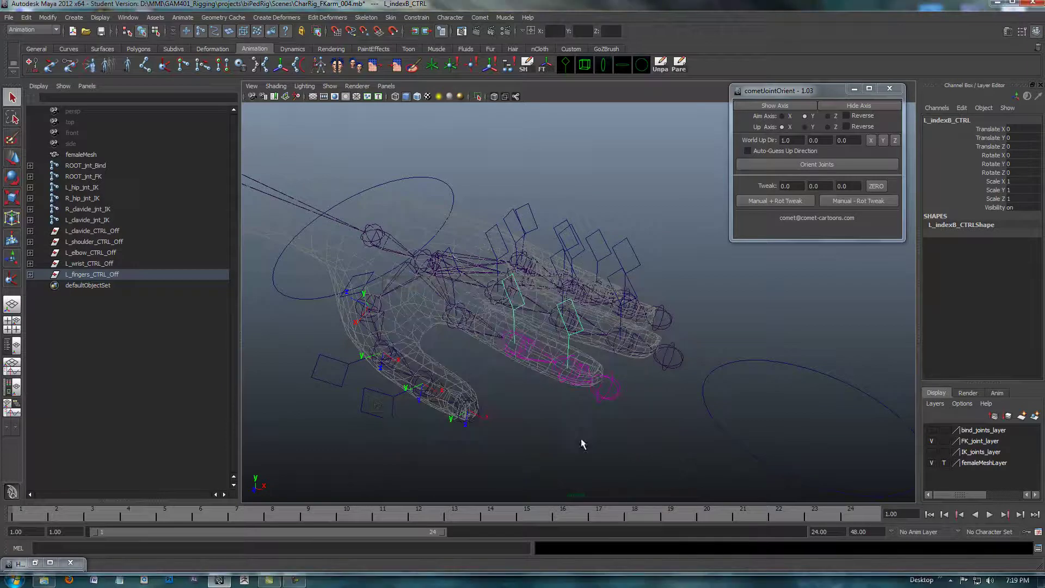
drag(409, 224, 403, 225)
alt+right_drag(579, 343, 544, 317)
click(475, 197)
scroll(507, 272, up, 5)
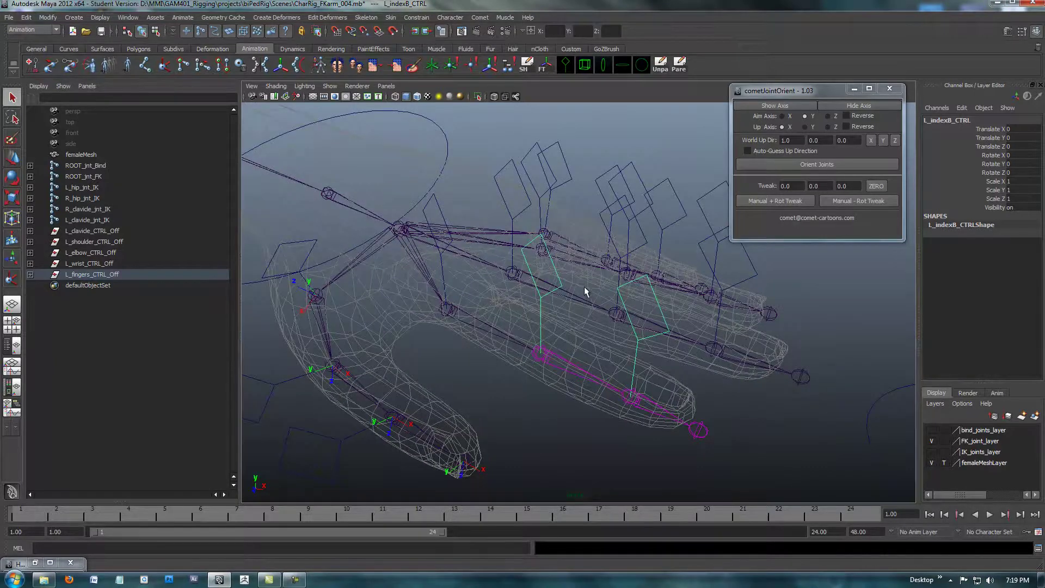
Fully expand the L_fingers_CTRL_Off hierarchy, select L_middleA_CTRL and locate it in the hierarchy.
click(586, 291)
alt+drag(585, 292, 543, 338)
alt+drag(513, 280, 518, 258)
click(474, 200)
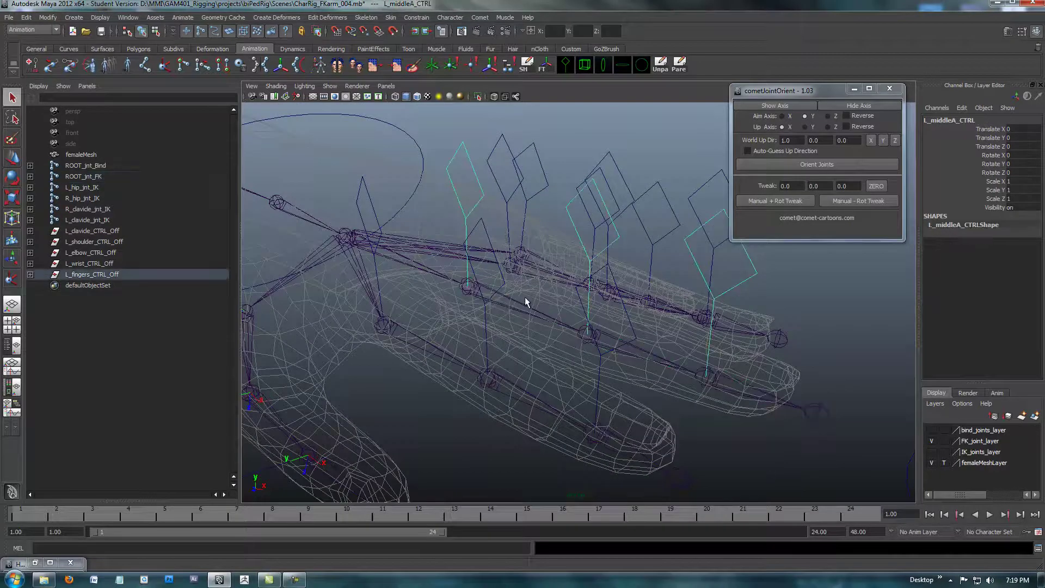
shift+click(30, 274)
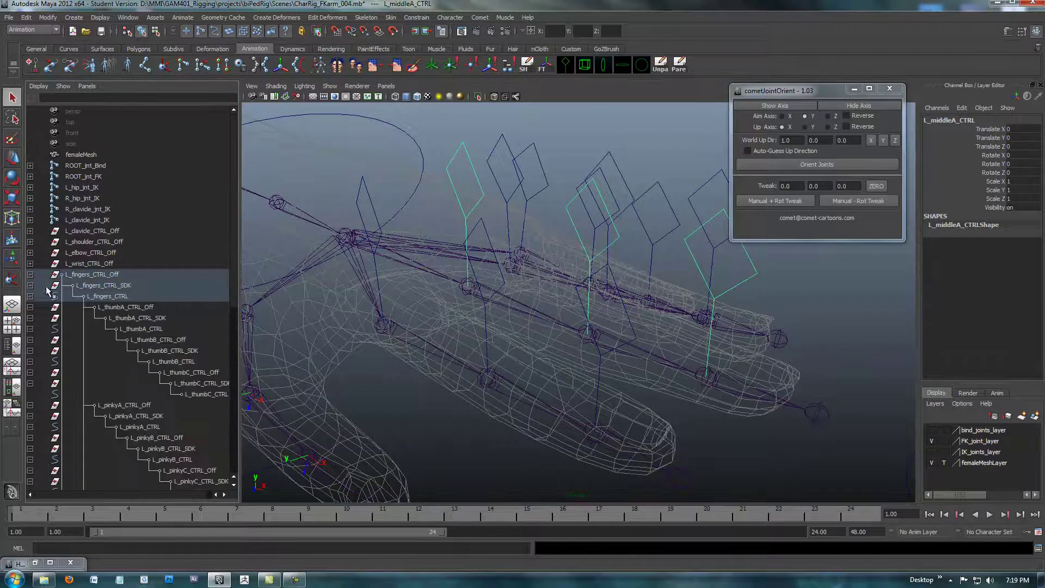
click(109, 296)
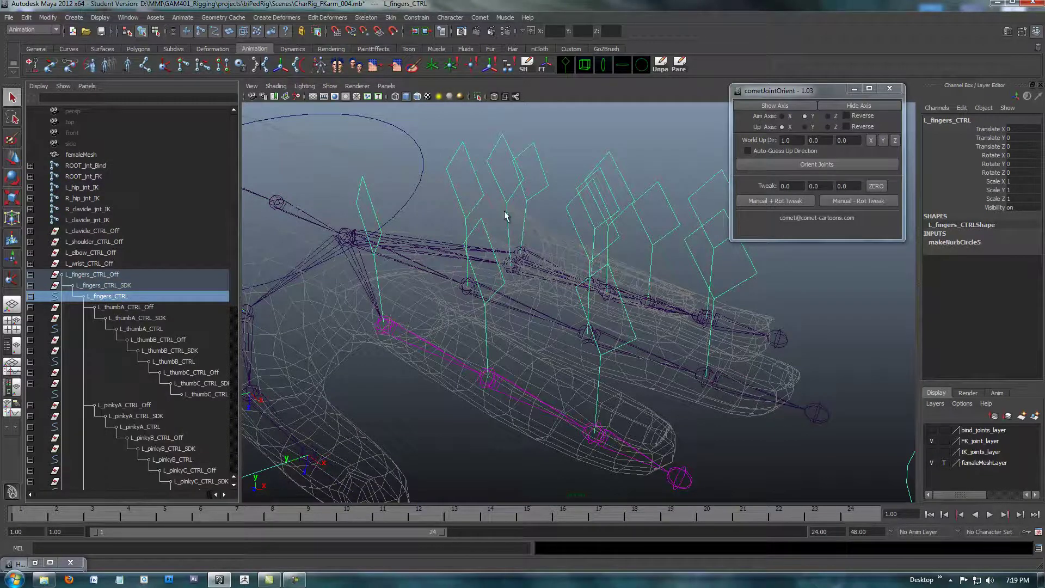
click(470, 145)
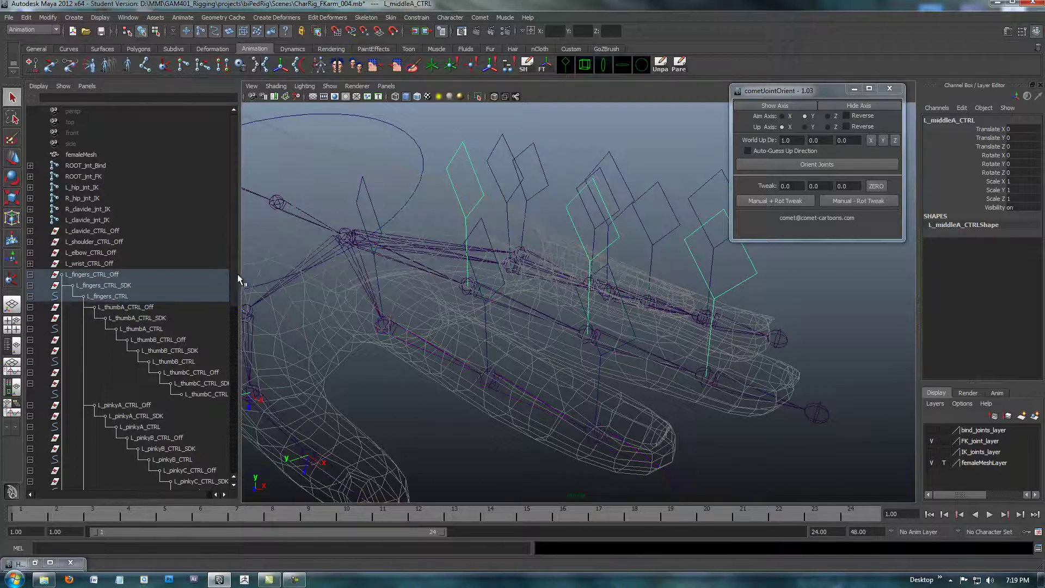
scroll(234, 280, down, 8)
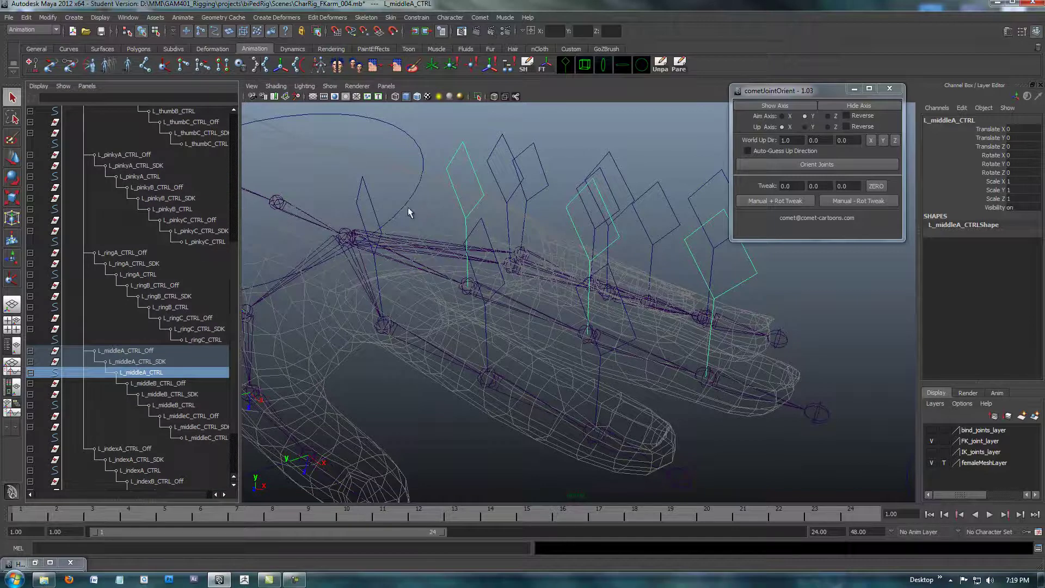
Parent constrain the joint L_middle_finger_A_jnt_FK to L_middleA_CTRL.
alt+drag(410, 206, 431, 197)
click(545, 308)
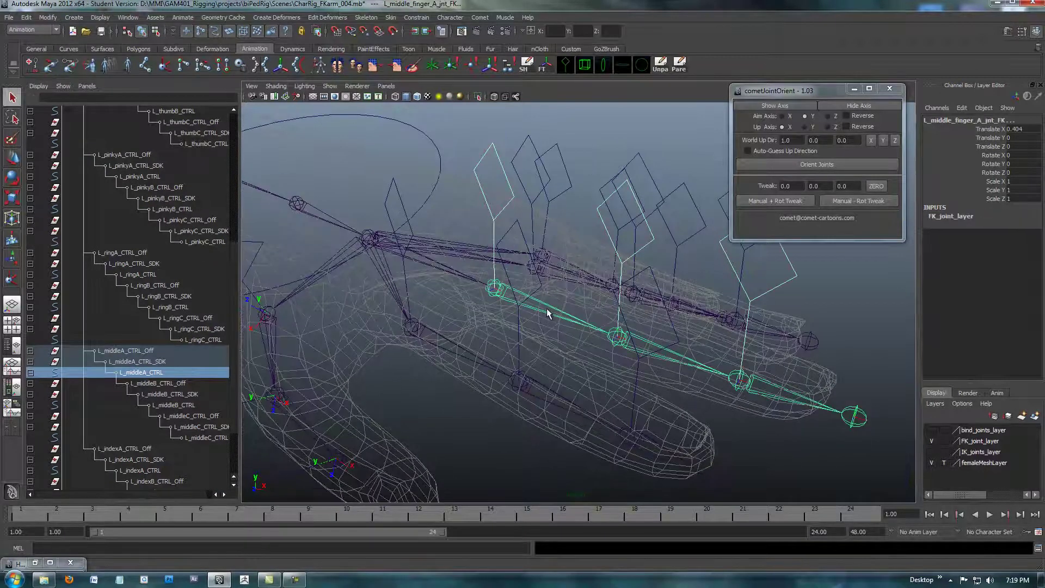
key(space)
drag(667, 334, 673, 395)
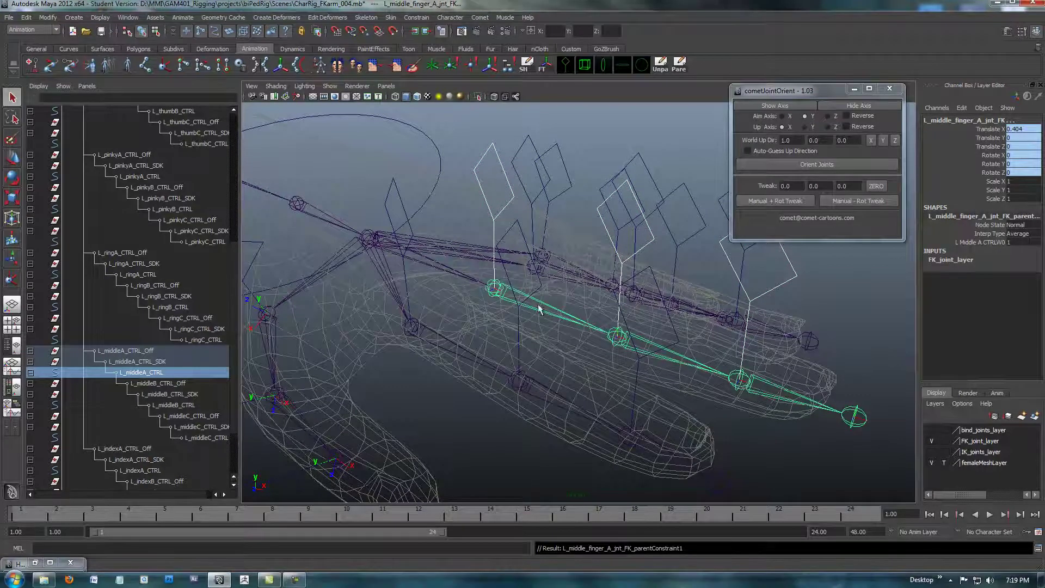
Parent constrain the joint L_middle_finger_B_jnt_FK to L_middleB_CTRL.
click(649, 248)
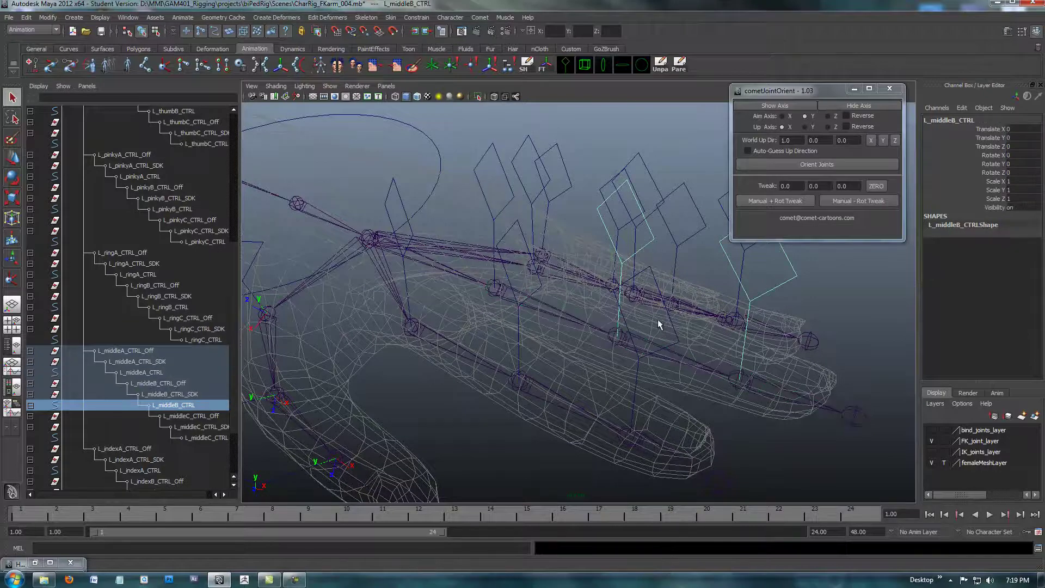
click(646, 340)
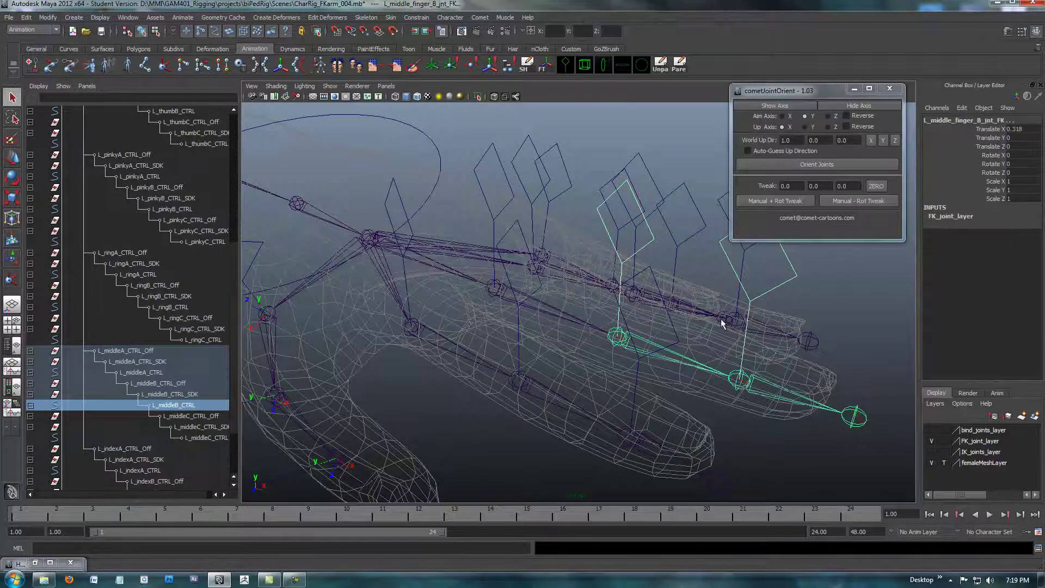
key(space)
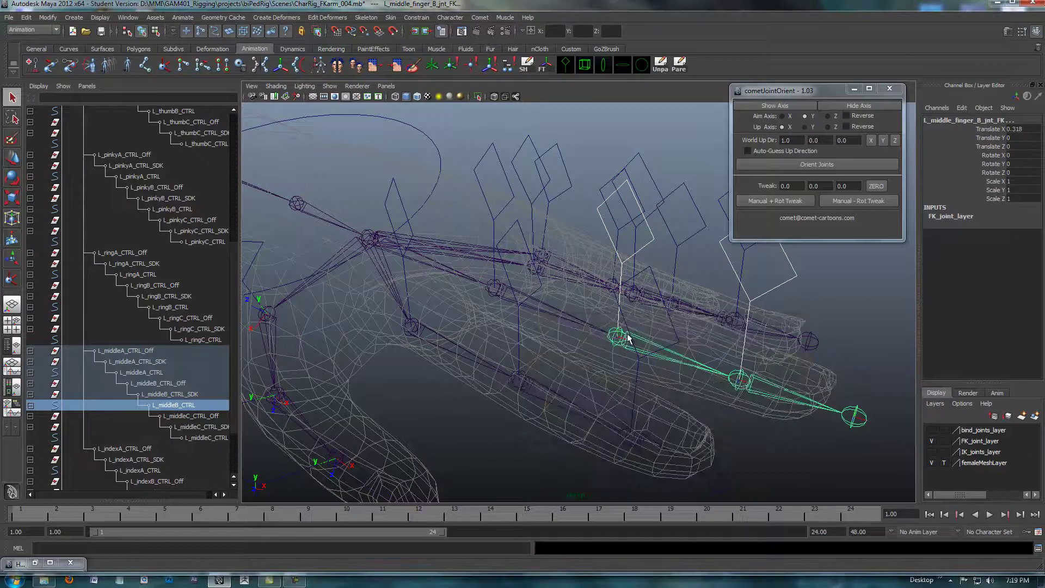
key(g)
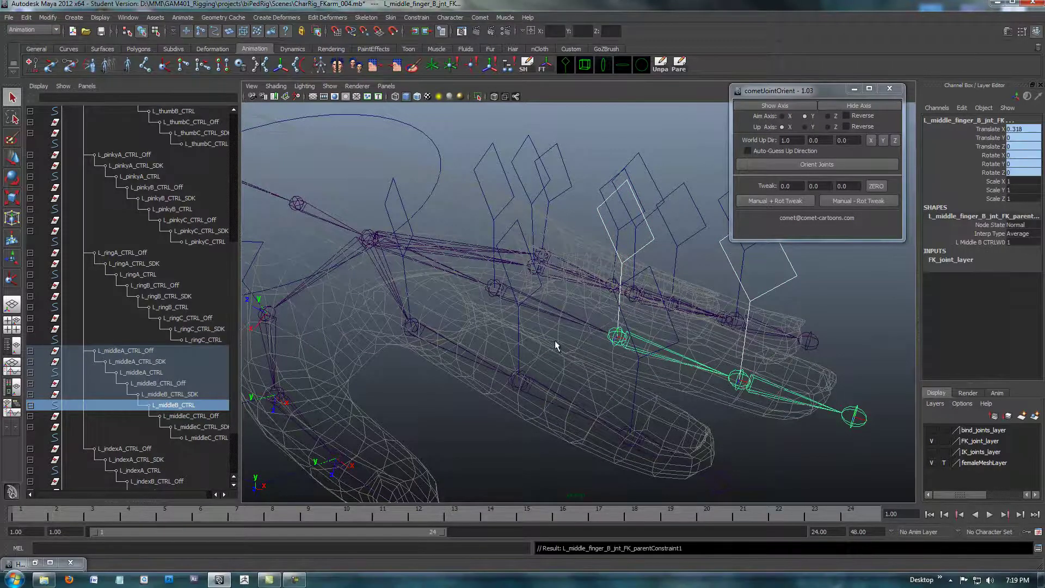
Parent constrain the joint L_middle_finger_C_jnt_FK to L_middleC_CTRL.
alt+drag(560, 343, 517, 381)
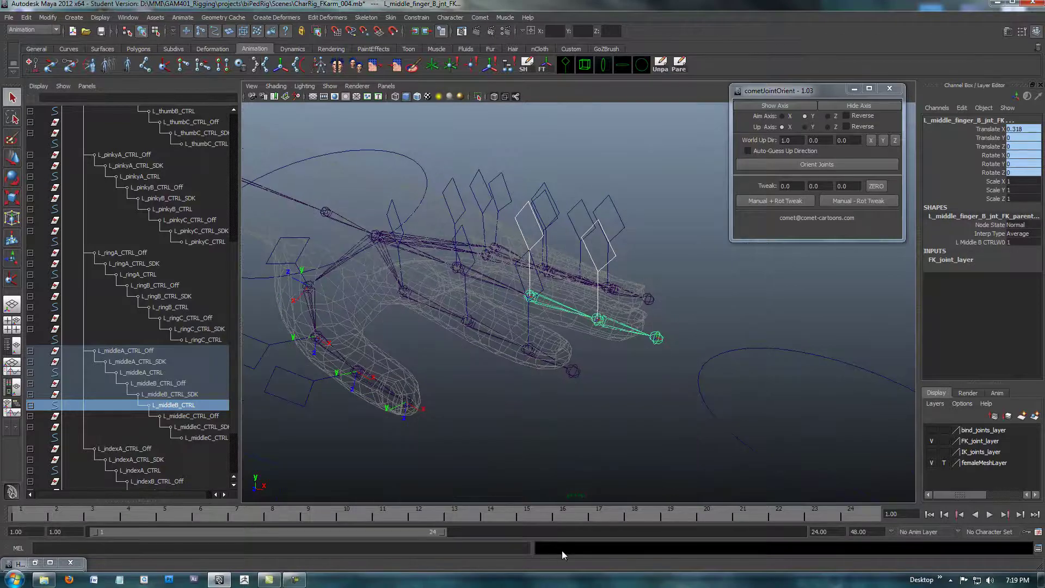
alt+middle_drag(564, 317, 537, 345)
alt+right_drag(537, 345, 580, 340)
alt+drag(566, 329, 584, 327)
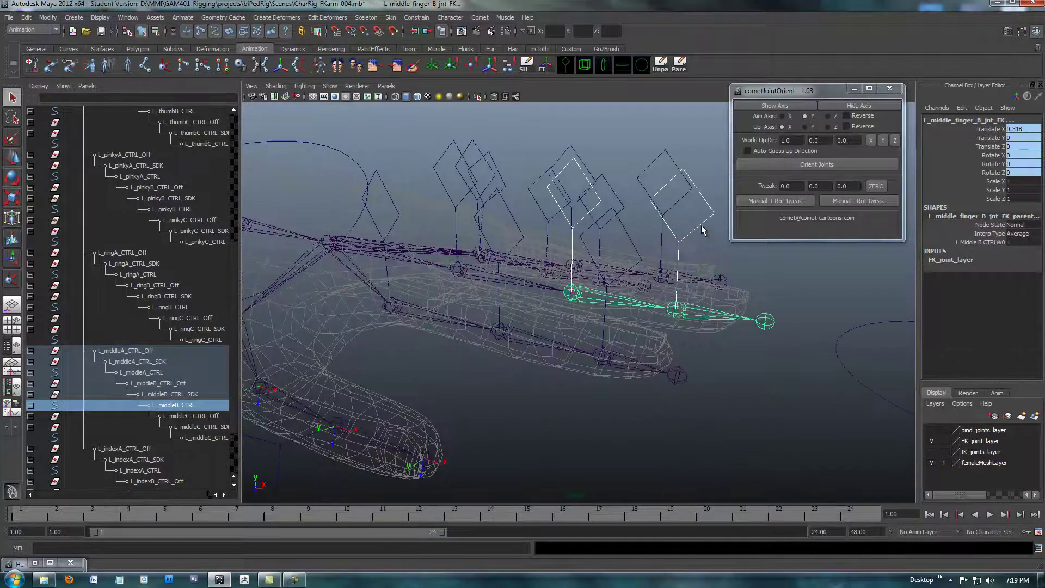
click(702, 225)
shift+click(733, 315)
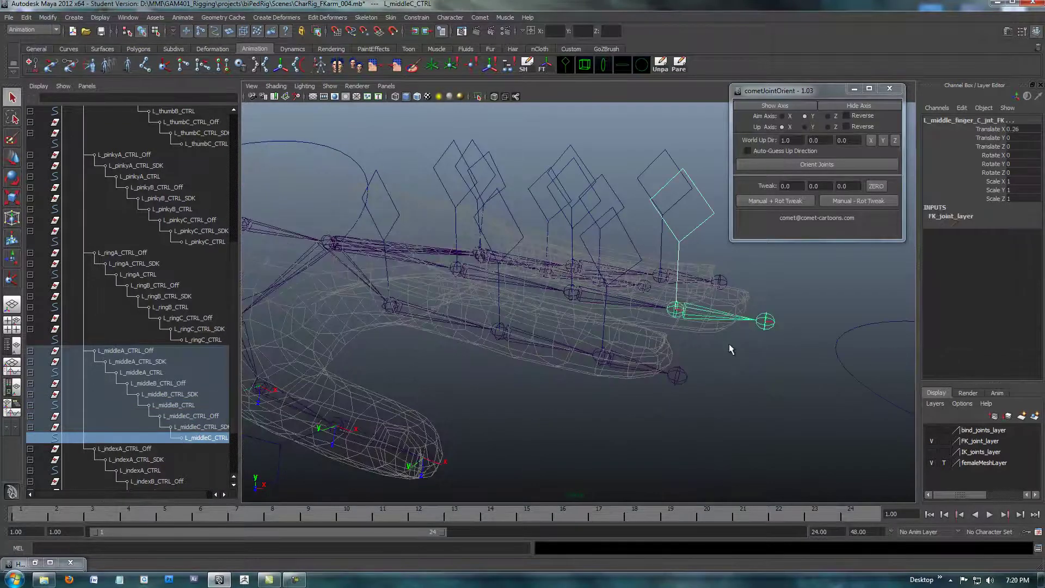
key(g)
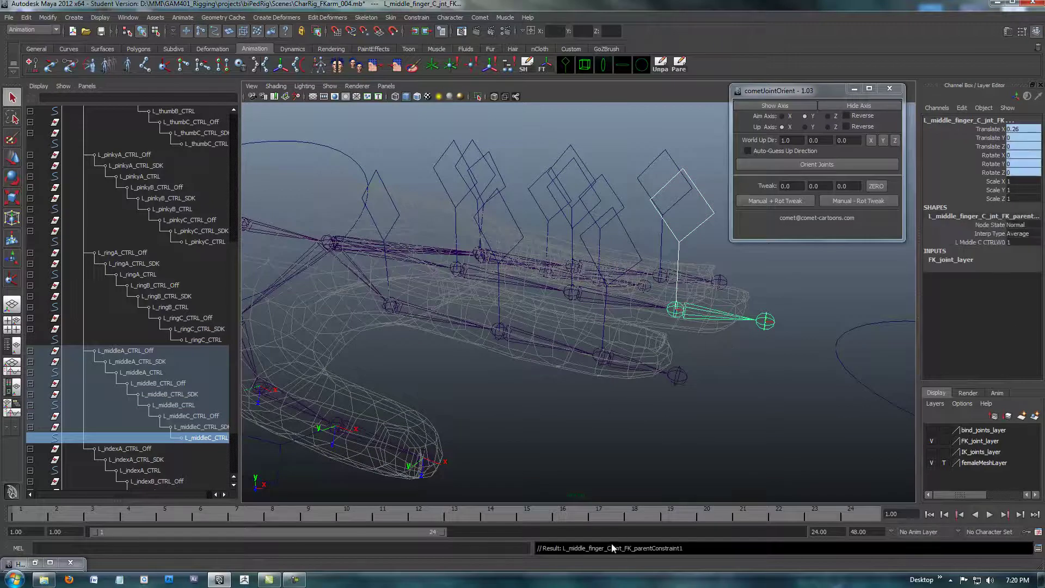
click(689, 549)
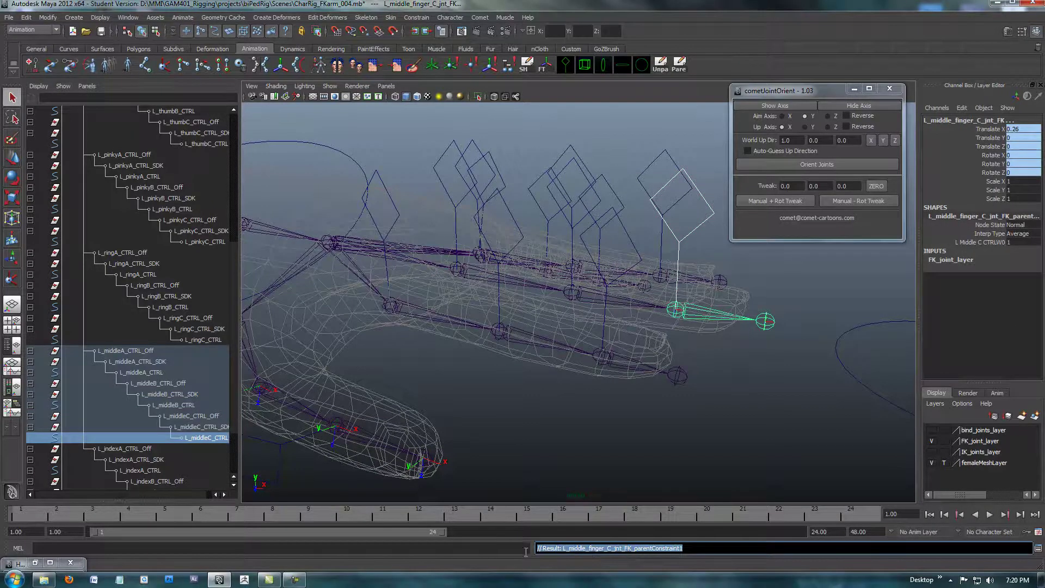
Select the control hierarchy under L_middleA_CTRL, test-rotate the middle finger's controls together and undo the rotation.
alt+drag(719, 375, 709, 411)
alt+right_drag(709, 411, 634, 397)
alt+drag(633, 401, 445, 282)
click(469, 232)
alt+drag(449, 319, 485, 301)
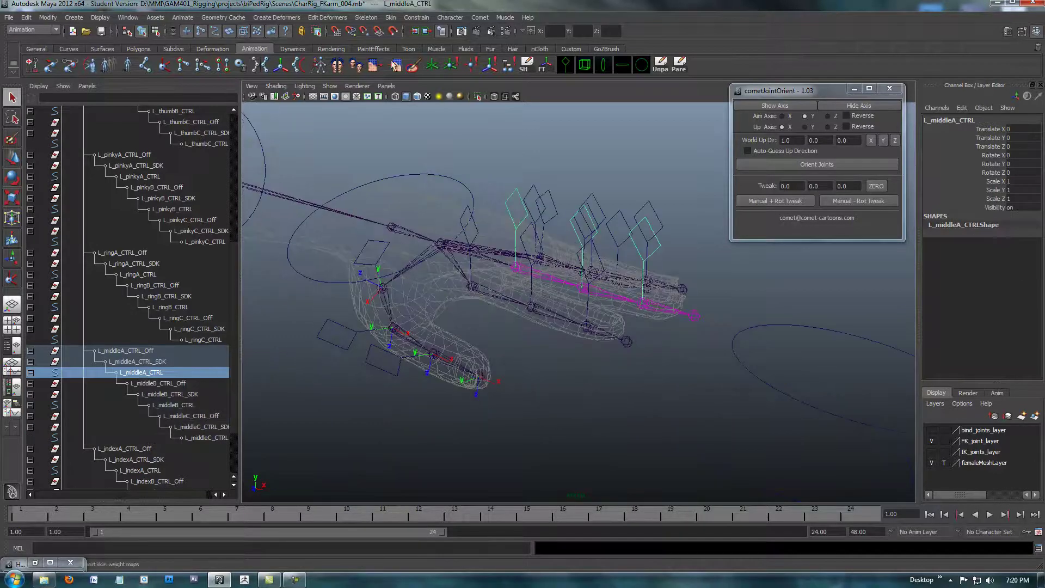
click(526, 65)
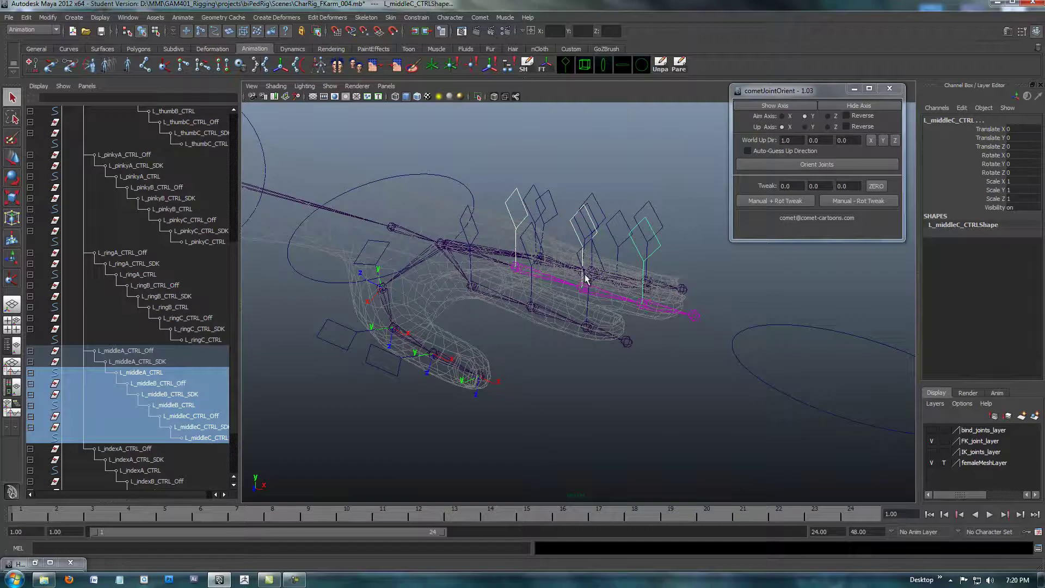
key(e)
mouse_move(664, 273)
mouse_down()
mouse_move(679, 288)
mouse_move(652, 266)
mouse_up()
key(ctrl+z)
alt+middle_drag(580, 229, 559, 304)
alt+right_drag(560, 303, 578, 304)
alt+drag(578, 304, 522, 280)
click(468, 247)
key(q)
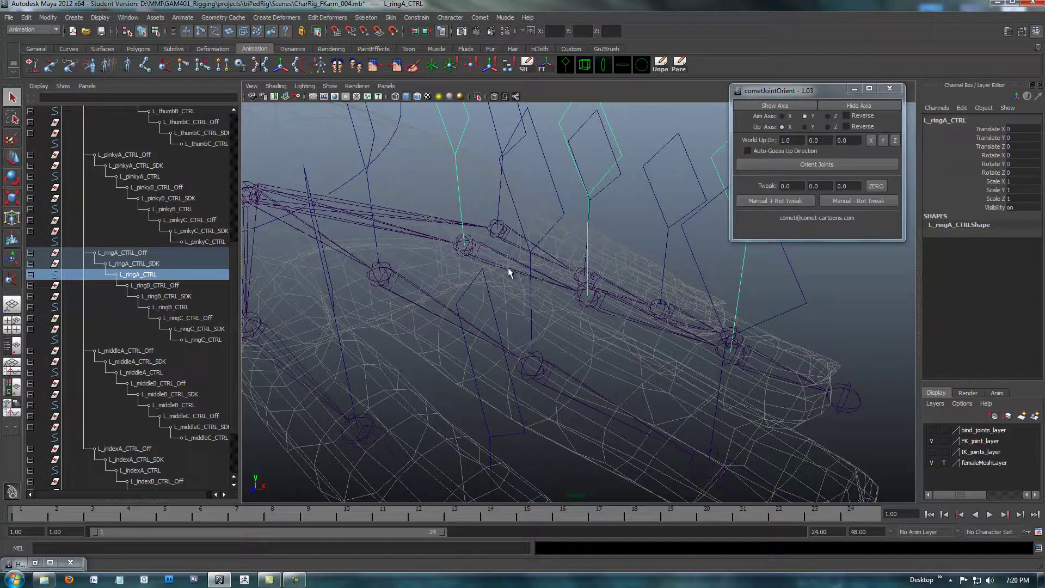
click(510, 265)
click(526, 64)
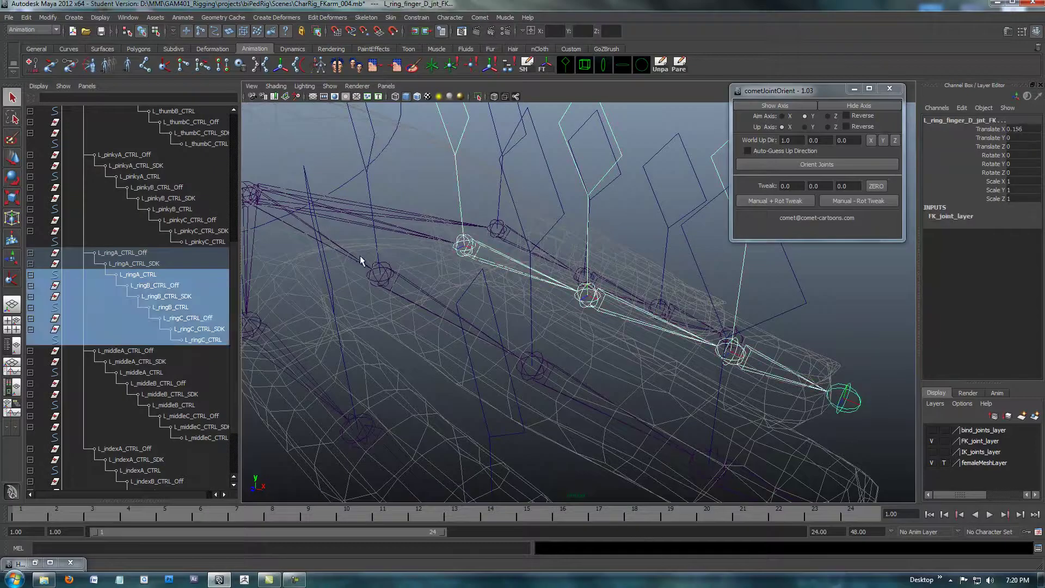
key(ctrl+z)
Parent constrain the joint L_ring_finger_A_jnt_FK to L_ringA_CTRL.
alt+middle_drag(474, 232, 501, 306)
alt+right_drag(501, 306, 468, 259)
alt+drag(469, 259, 507, 232)
click(493, 166)
alt+drag(497, 162, 561, 292)
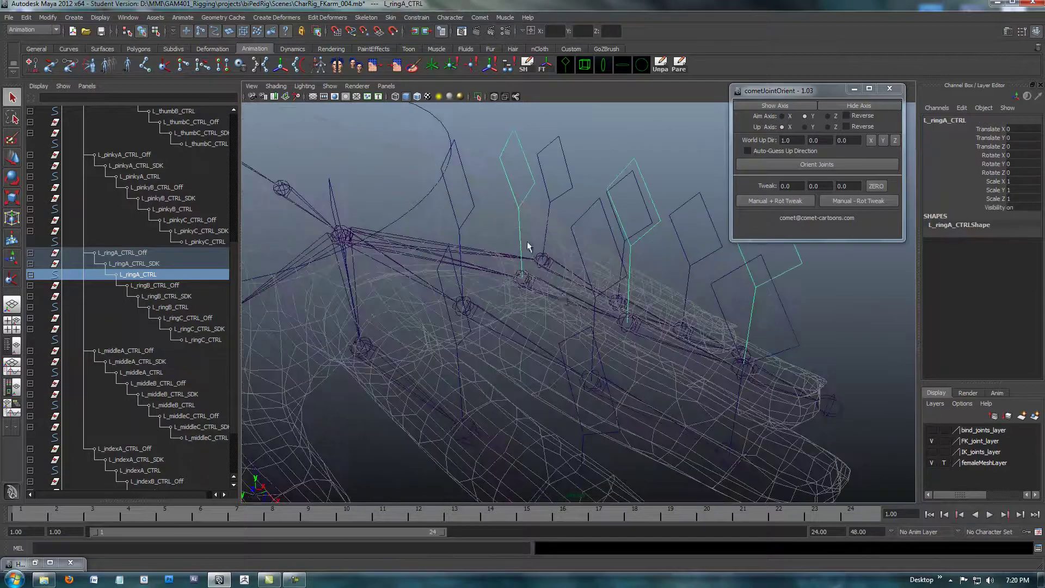
click(547, 299)
key(space)
drag(660, 325, 687, 388)
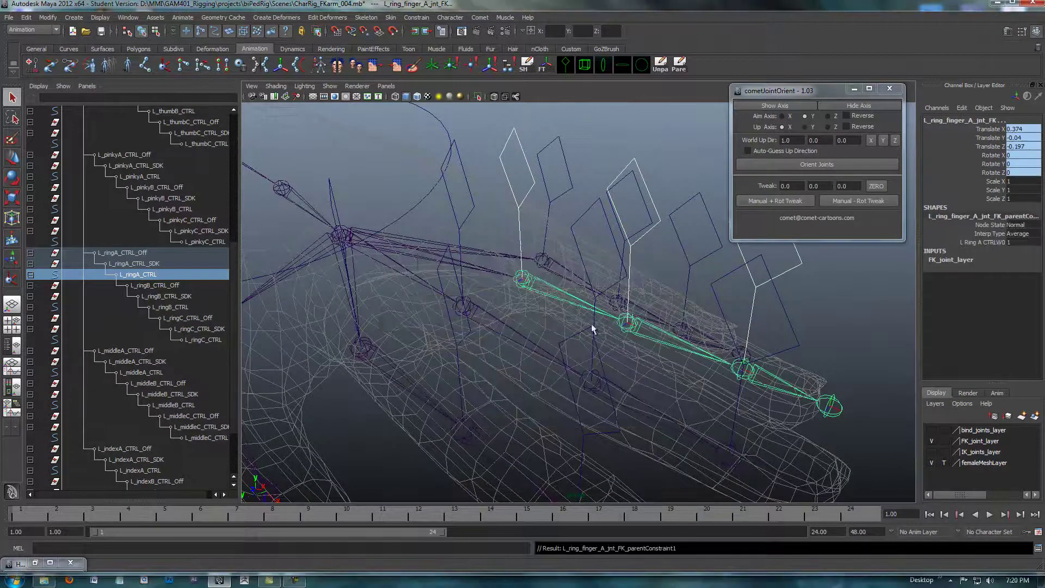
Parent constrain the joint L_ring_finger_B_jnt_FK to L_ringB_CTRL.
click(637, 163)
shift+click(652, 335)
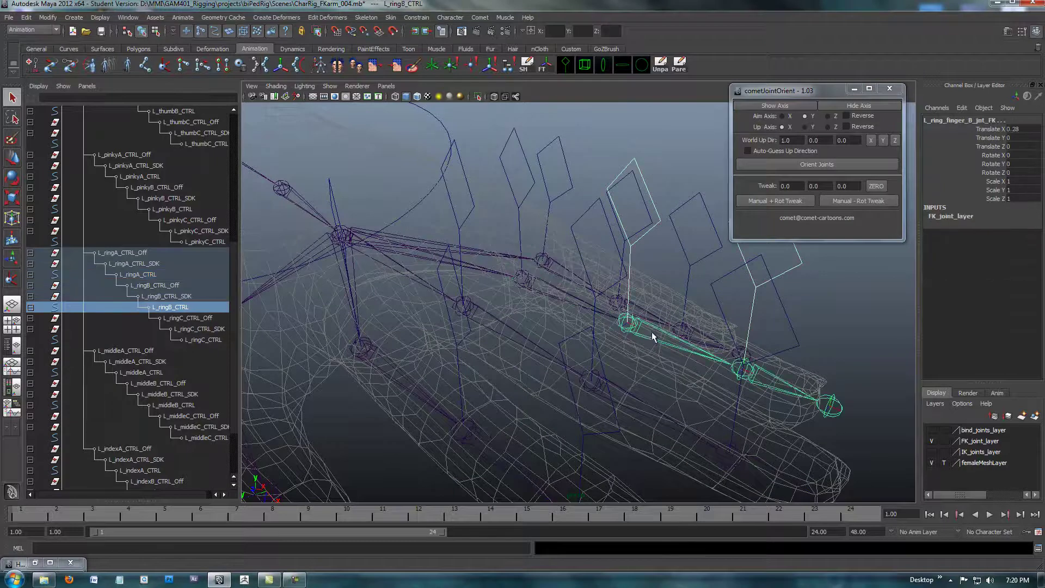
key(g)
Parent constrain the joint L_ring_finger_C_jnt_FK to L_ringC_CTRL.
alt+middle_drag(697, 346, 617, 355)
alt+drag(617, 354, 626, 326)
click(656, 207)
shift+click(674, 394)
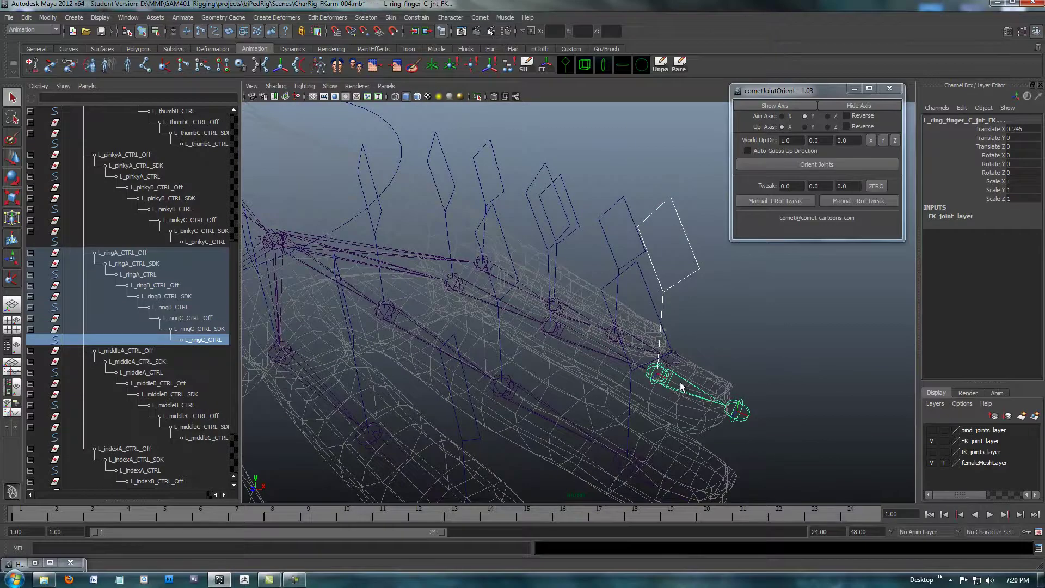
key(g)
Parent constrain the joint L_pinky_finger_A_jnt_FK to L_pinkyA_CTRL.
alt+drag(524, 279, 501, 267)
click(518, 229)
alt+middle_drag(516, 294, 509, 268)
alt+right_drag(509, 268, 589, 308)
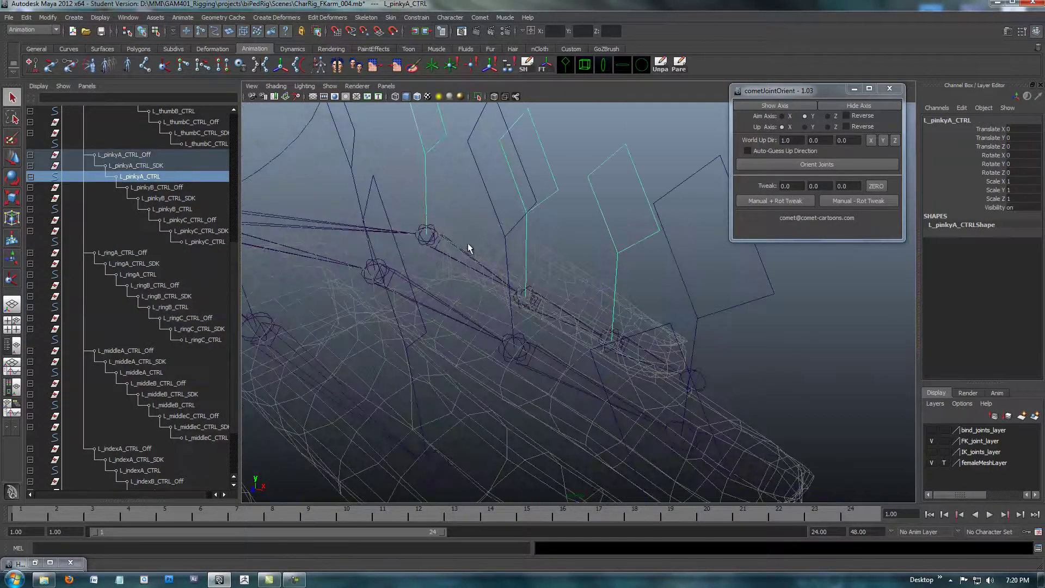
shift+click(466, 269)
key(g)
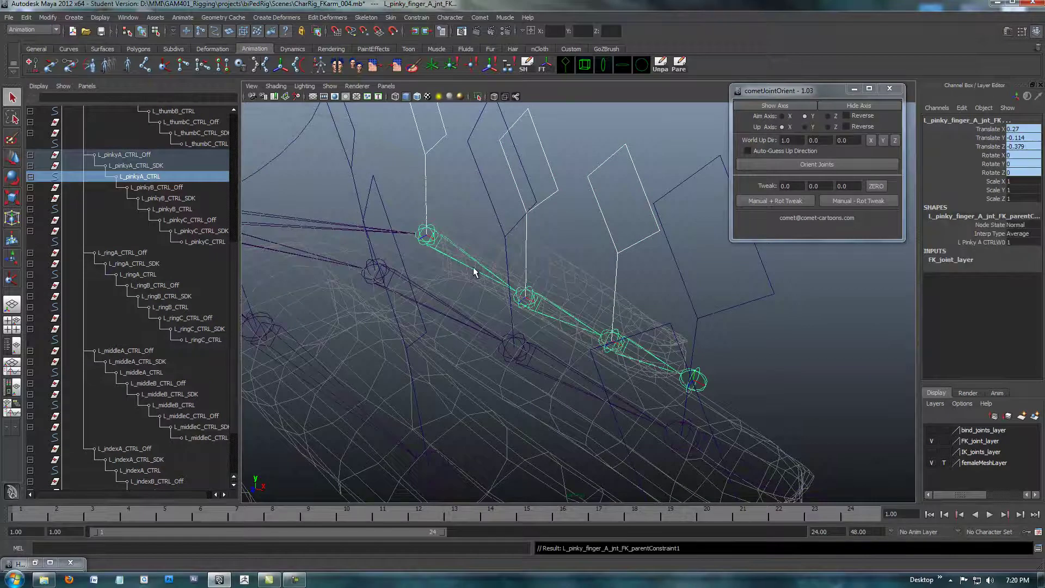
Parent constrain the joint L_pinky_finger_B_jnt_FK to L_pinkyB_CTRL.
click(547, 158)
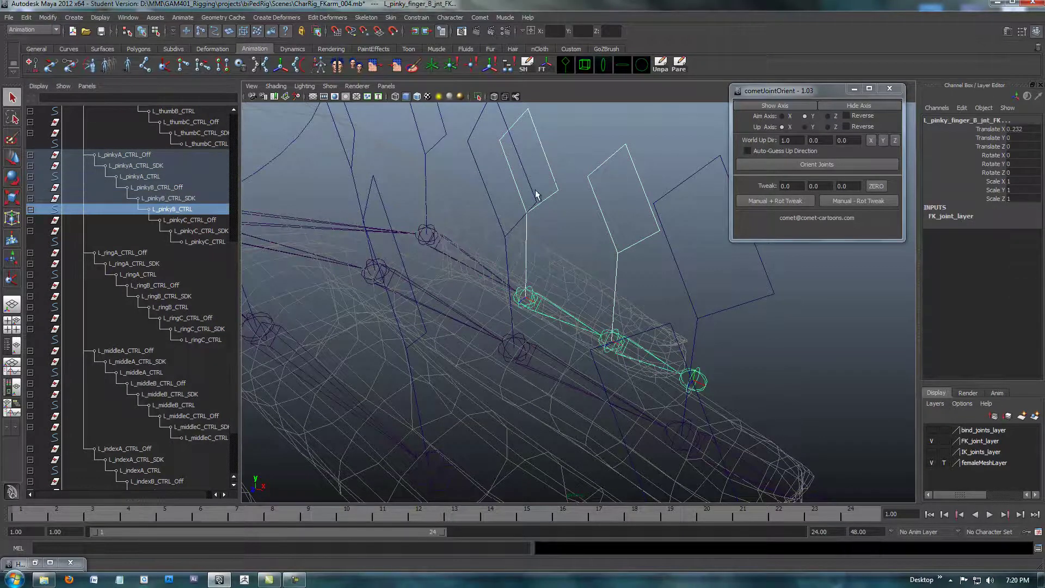
shift+click(536, 209)
key(ctrl+z)
shift+click(553, 176)
click(552, 172)
shift+click(555, 318)
key(g)
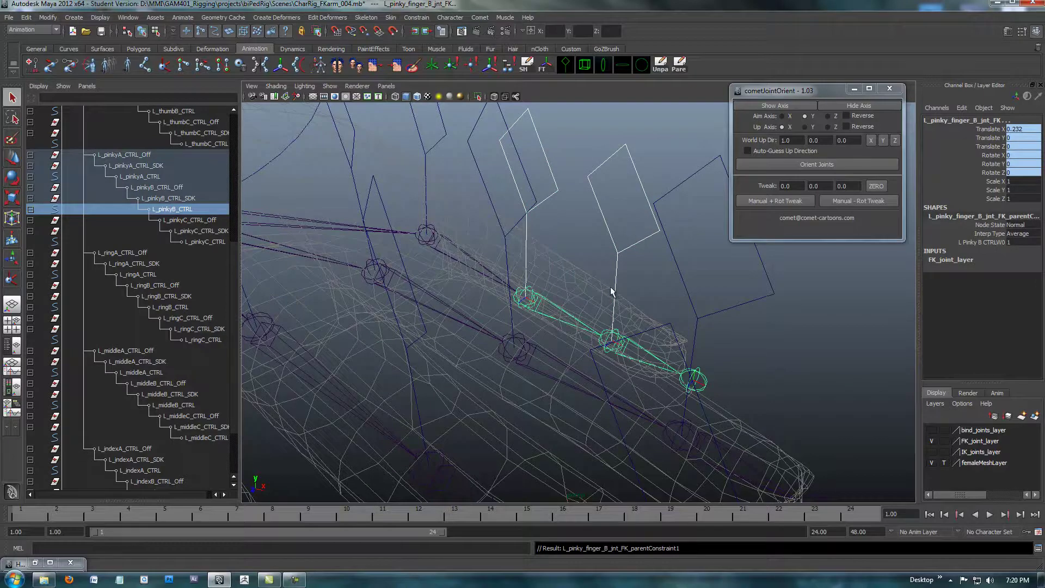
Parent constrain the joint L_pinky_finger_C_jnt_FK to L_pinkyC_CTRL.
alt+drag(623, 296, 596, 267)
click(603, 192)
alt+drag(602, 191, 599, 263)
shift+click(589, 328)
key(g)
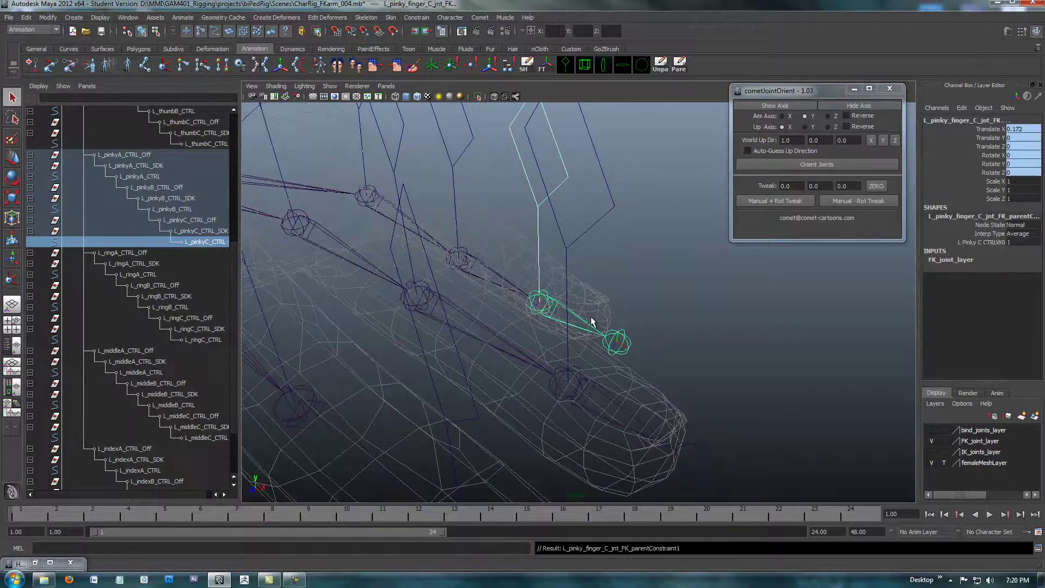
Parent constrain the joint L_thumb_A_jnt_FK to the thumb base control L_thumbA_CTRL.
alt+right_drag(592, 320, 452, 289)
alt+drag(452, 289, 482, 305)
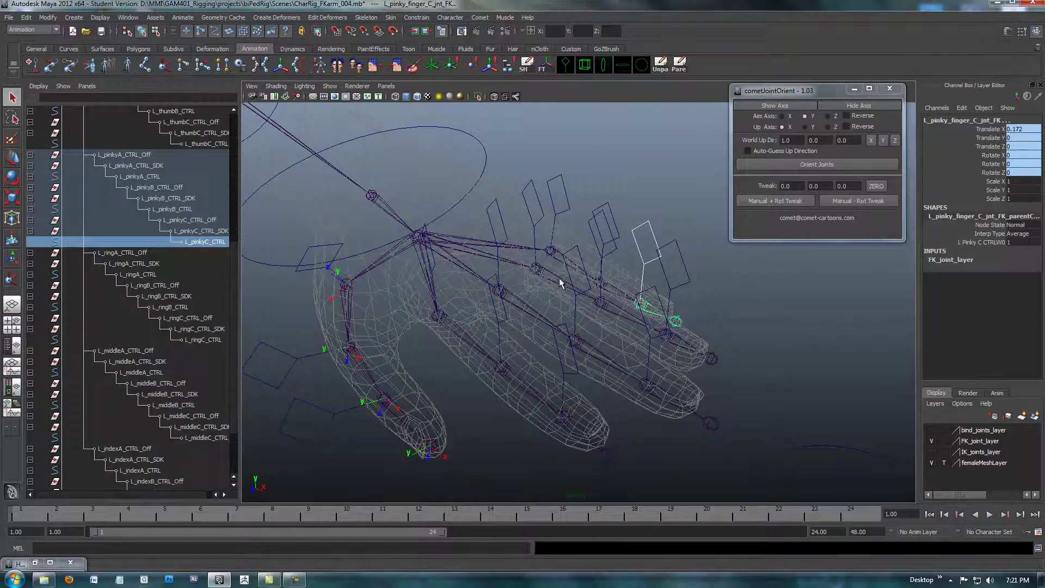
alt+drag(533, 291, 484, 282)
click(382, 265)
click(464, 292)
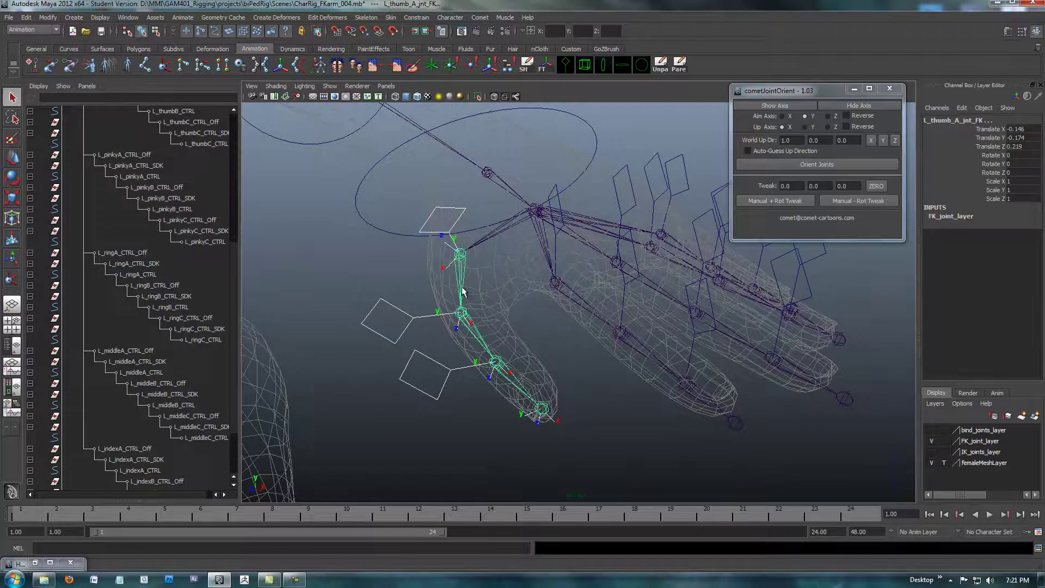
key(g)
Parent constrain the joint L_thumb_B_jnt_FK to L_thumbB_CTRL.
click(381, 301)
shift+click(473, 332)
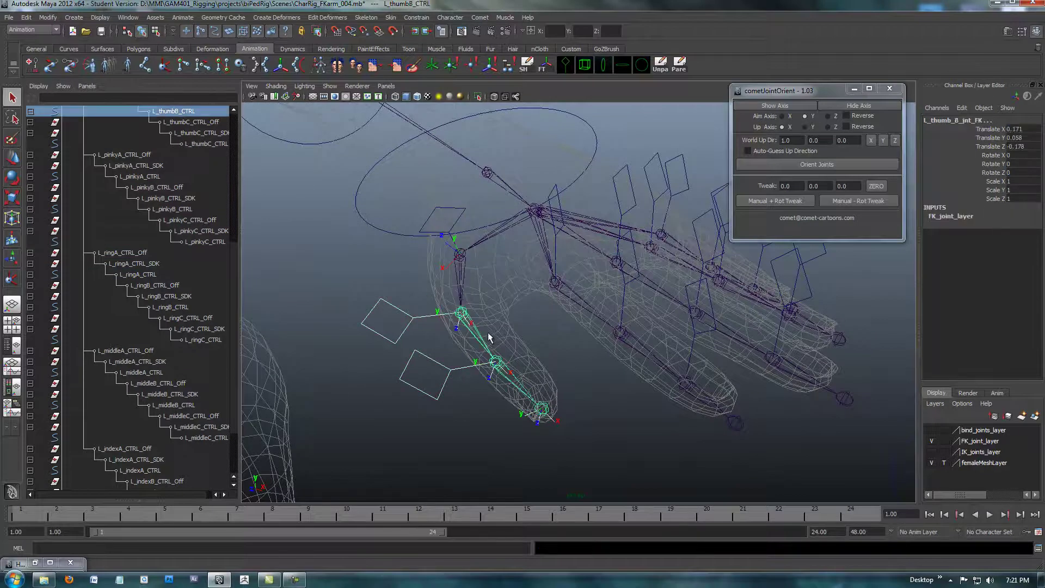
key(ctrl+p)
Parent constrain the joint L_thumb_C_jnt_FK to L_thumbC_CTRL.
click(433, 378)
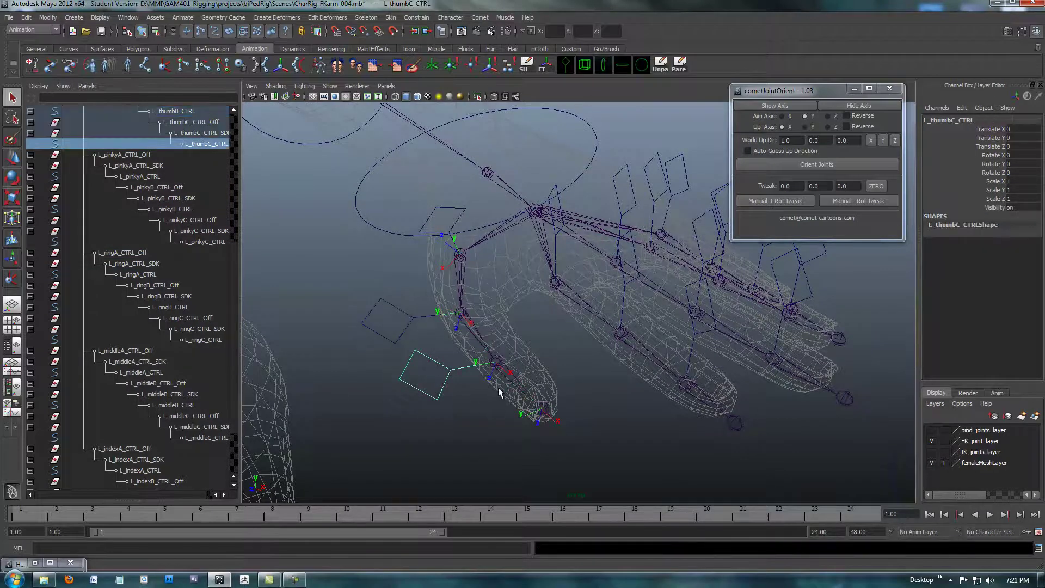
shift+click(520, 372)
key(ctrl+p)
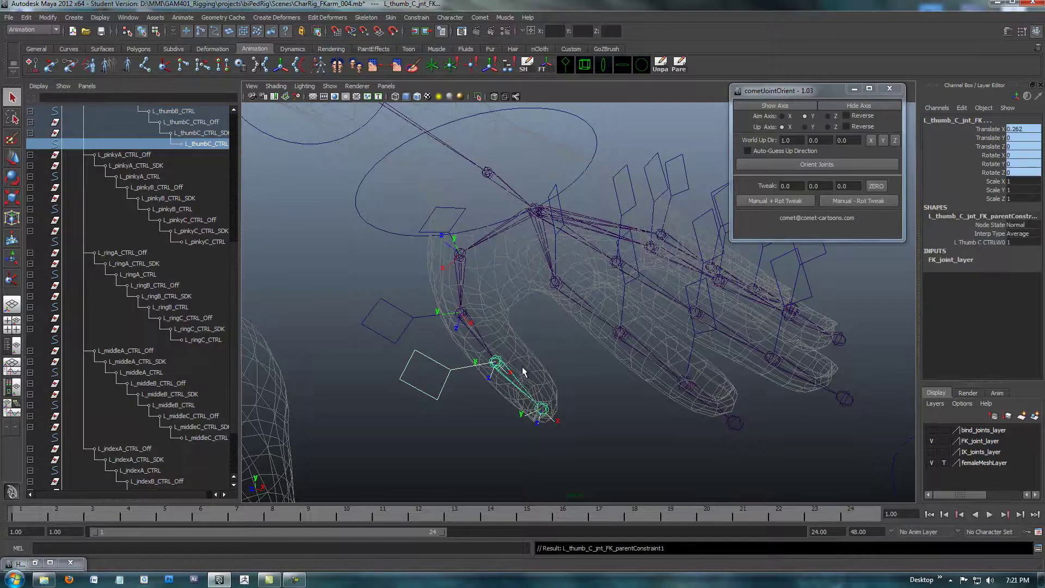
Test the left hand rig by moving the L_wrist_CTRL curve, and undo the move.
alt+drag(522, 367, 602, 400)
click(586, 413)
click(768, 343)
alt+drag(769, 343, 443, 288)
click(531, 247)
key(w)
alt+drag(485, 326, 458, 351)
middle_drag(458, 351, 433, 299)
key(ctrl+z)
alt+drag(440, 299, 462, 310)
click(293, 581)
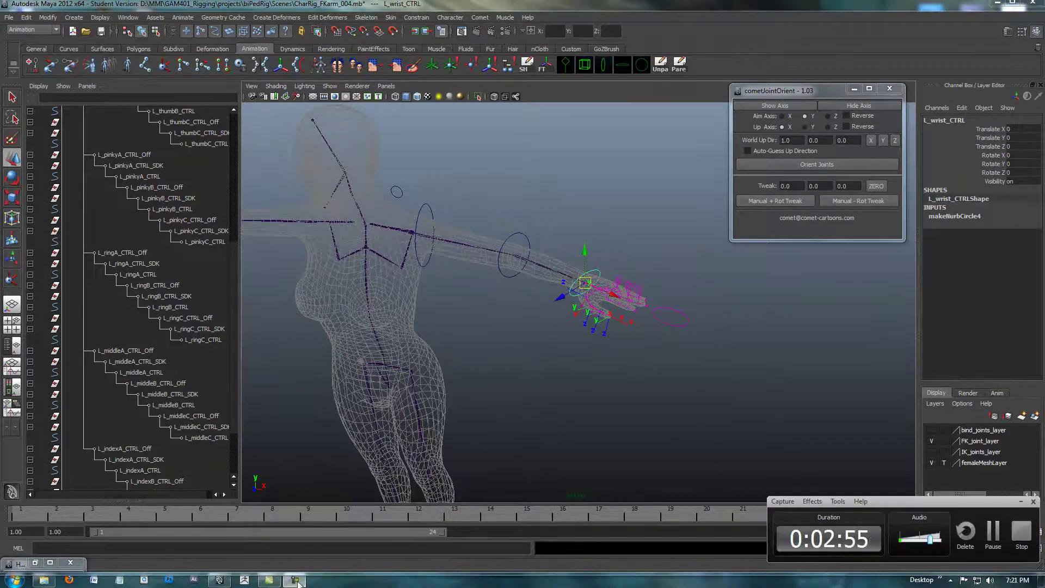
click(1019, 506)
Select the L_fingers_CTRL curve and examine it together with the finger controls from several angles around the left hand.
alt+drag(483, 317, 588, 320)
alt+middle_drag(588, 321, 511, 326)
alt+right_drag(560, 332, 681, 371)
click(742, 326)
alt+middle_drag(646, 358, 563, 357)
alt+drag(562, 356, 691, 357)
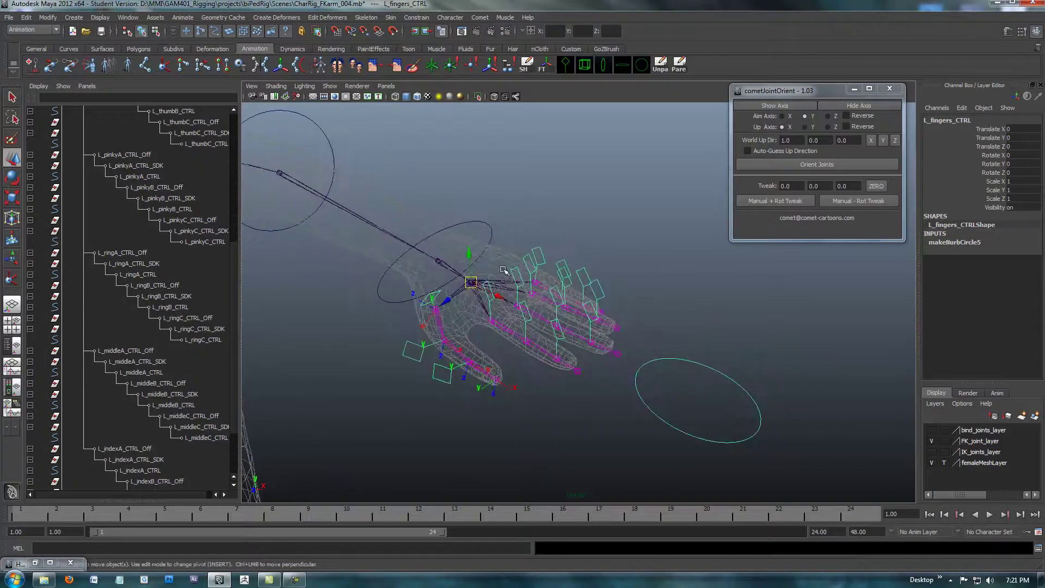
alt+drag(529, 262, 562, 239)
alt+middle_drag(543, 286, 522, 308)
click(696, 319)
click(720, 328)
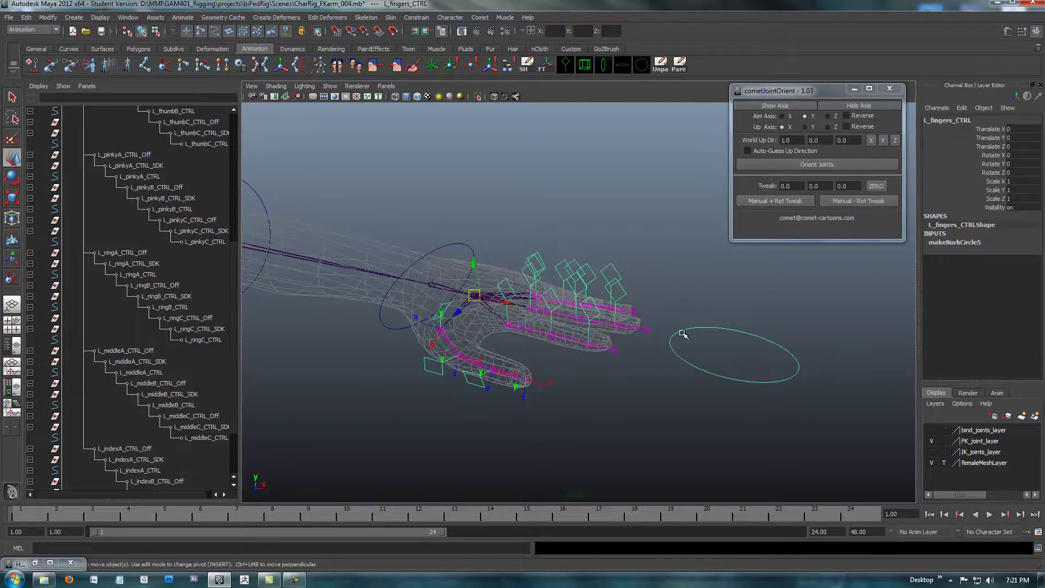
alt+drag(665, 338, 661, 305)
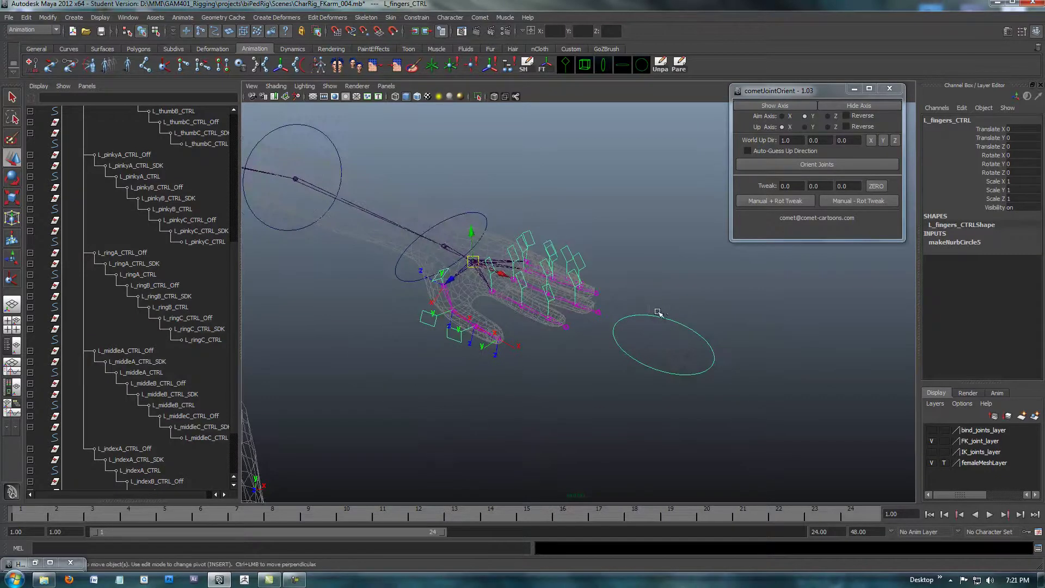
alt+drag(481, 296, 610, 294)
alt+right_drag(713, 297, 674, 292)
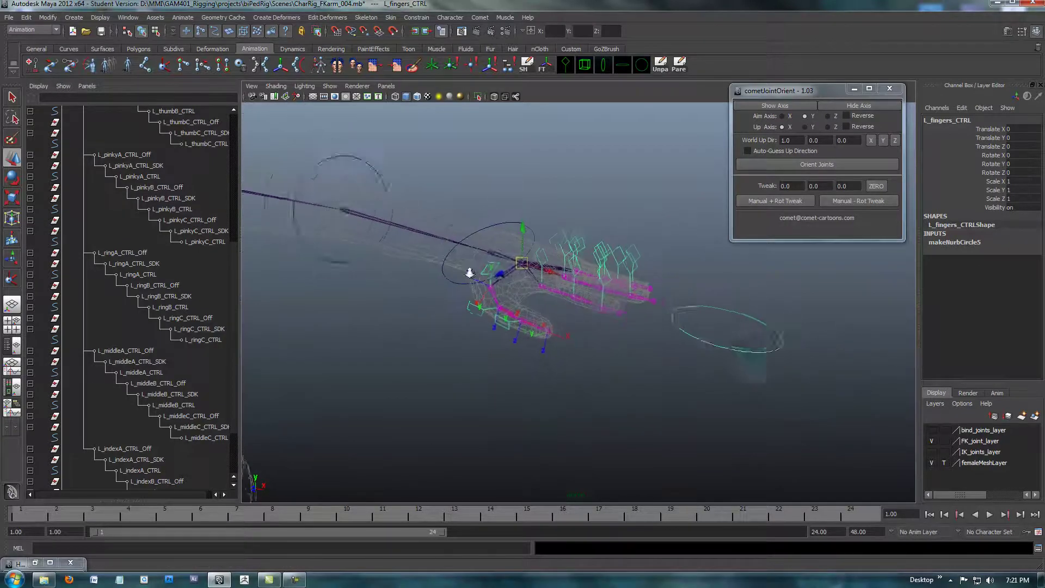
alt+middle_drag(678, 308, 656, 327)
alt+right_drag(493, 302, 533, 304)
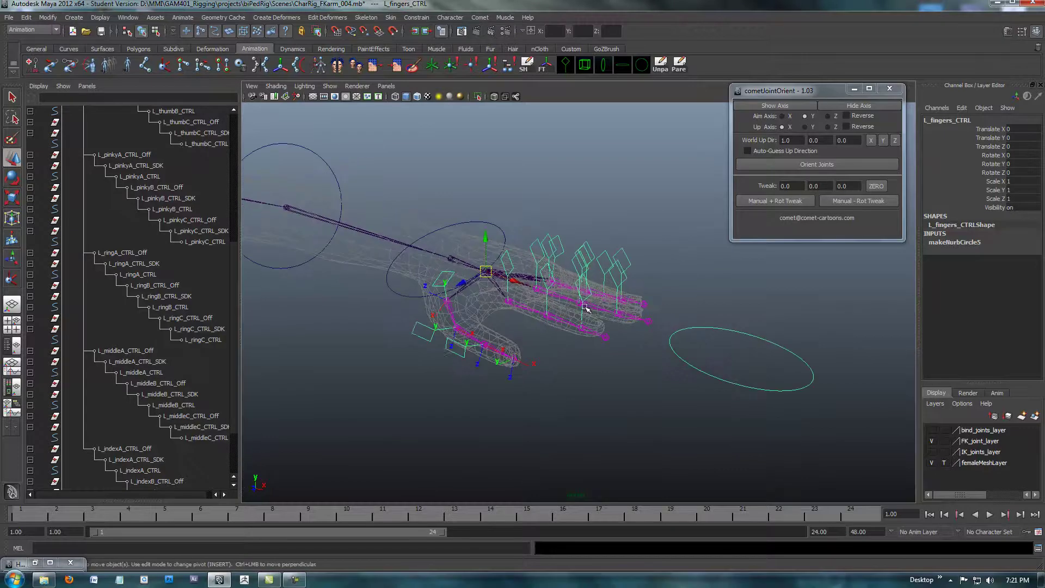
Unparent L_fingers_CTRL from its L_fingers_CTRL_SDK group in the Hypergraph hierarchy.
click(34, 563)
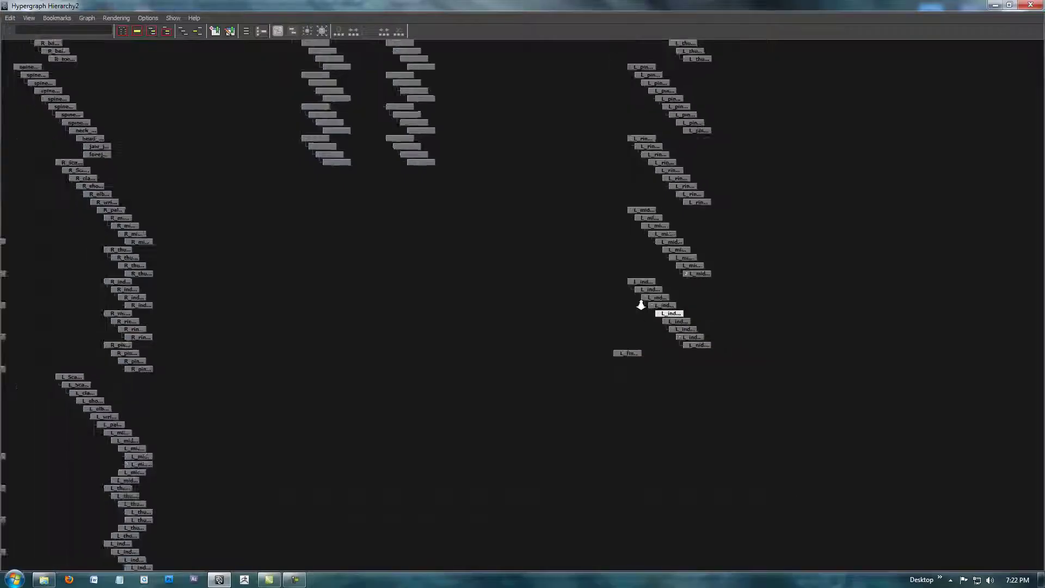
alt+middle_drag(566, 300, 540, 364)
key(f)
alt+middle_drag(599, 239, 563, 252)
alt+right_drag(562, 252, 469, 258)
click(470, 257)
alt+right_drag(701, 351, 485, 291)
alt+middle_drag(602, 370, 601, 309)
alt+right_drag(601, 309, 571, 274)
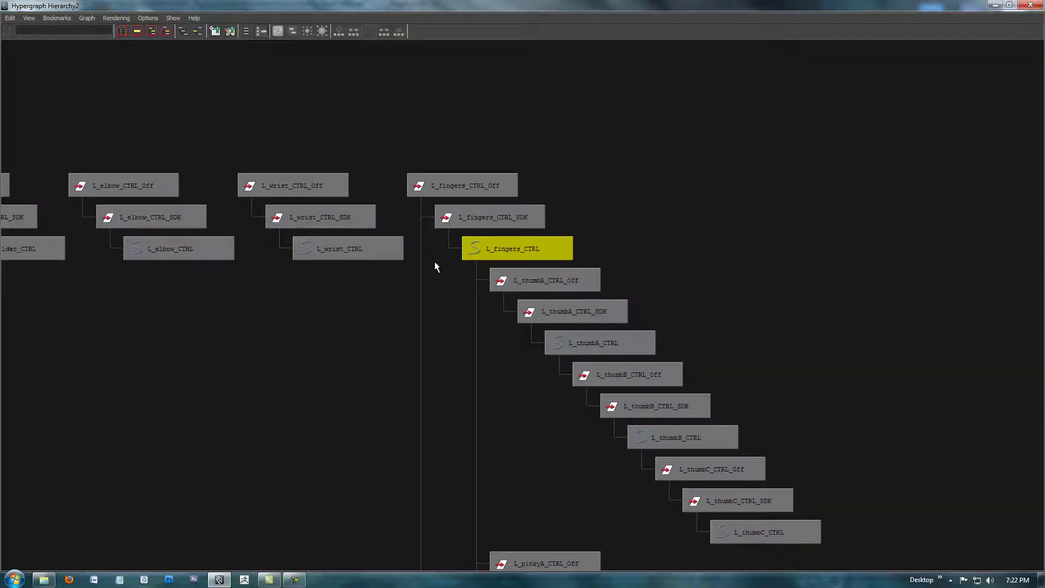
scroll(469, 245, down, 4)
scroll(506, 312, up, 2)
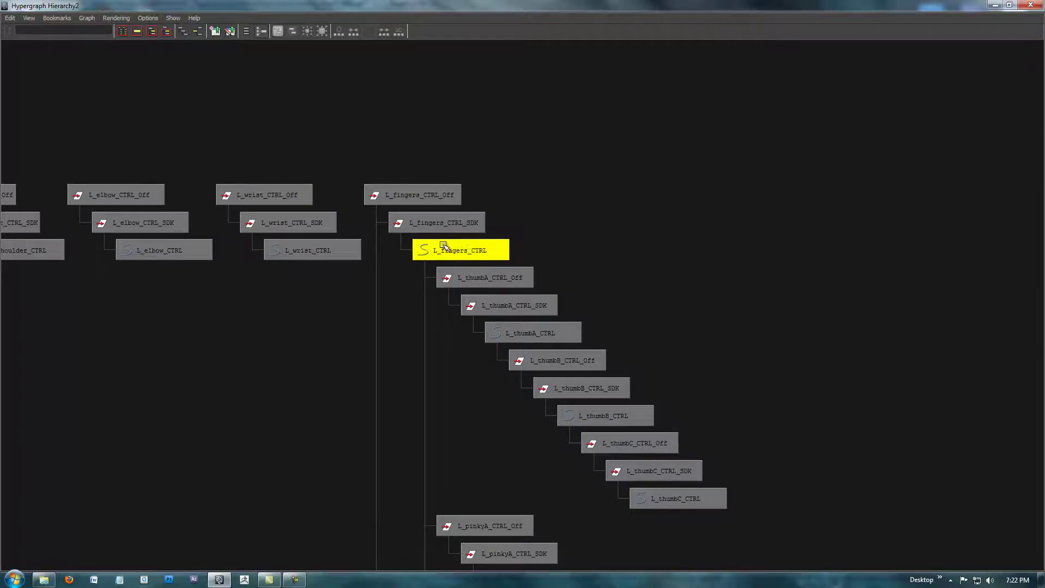
alt+right_drag(617, 263, 528, 295)
alt+middle_drag(552, 256, 614, 195)
middle_drag(540, 198, 625, 159)
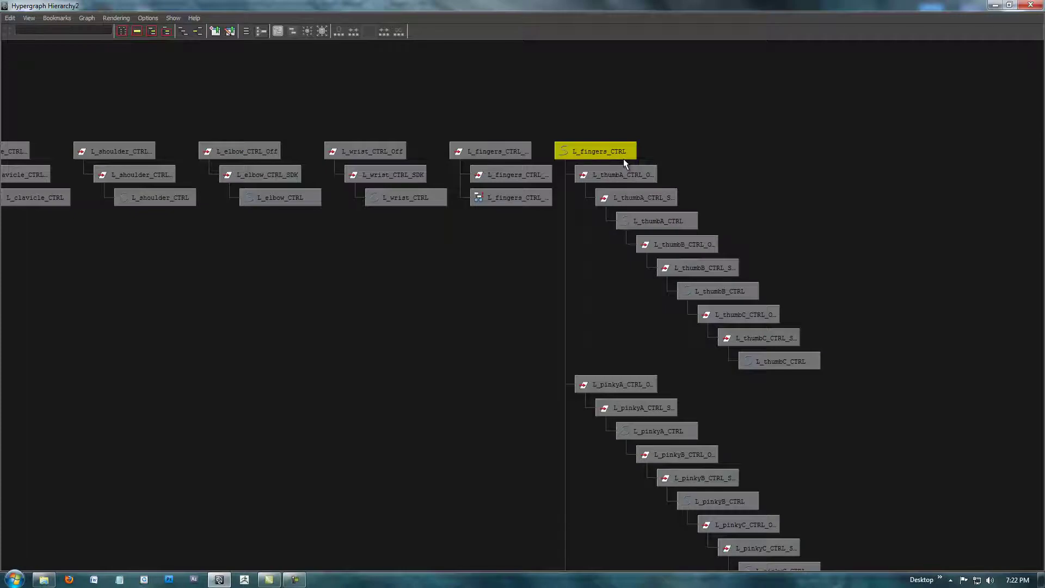
Try to delete L_fingers_CTRL along with its child controls, and undo the deletion.
click(618, 158)
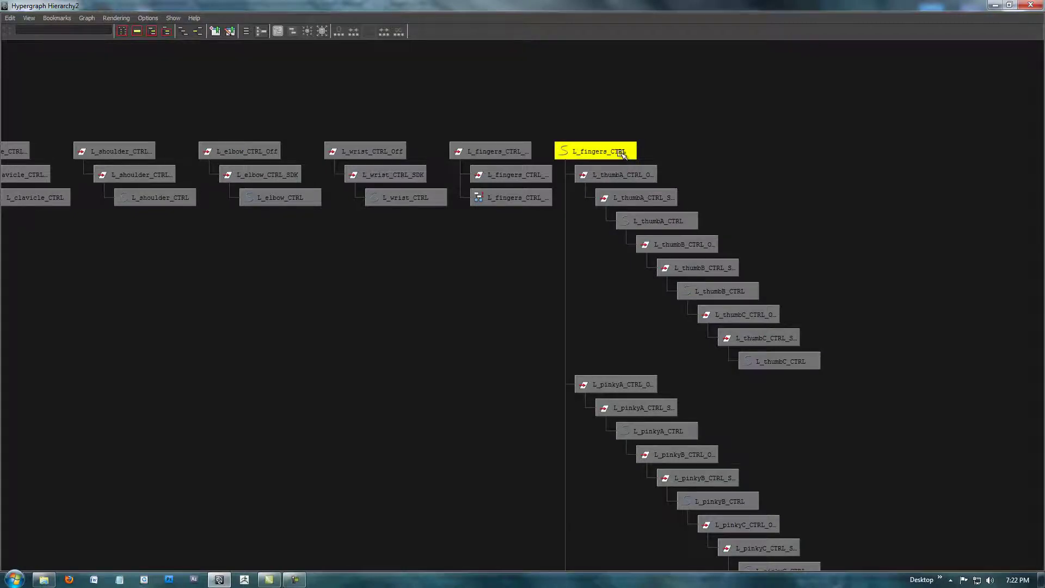
key(Delete)
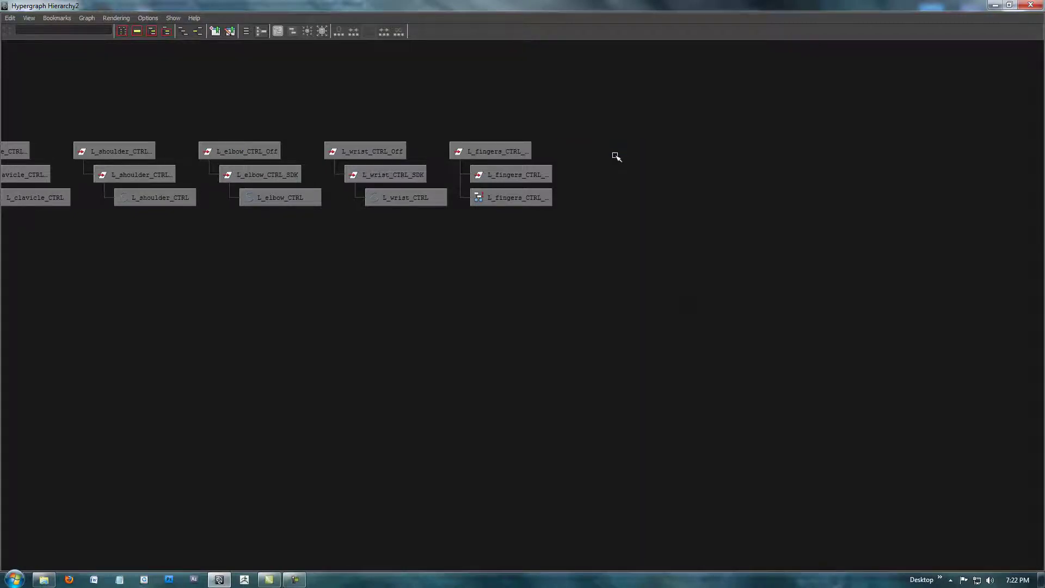
key(ctrl+z)
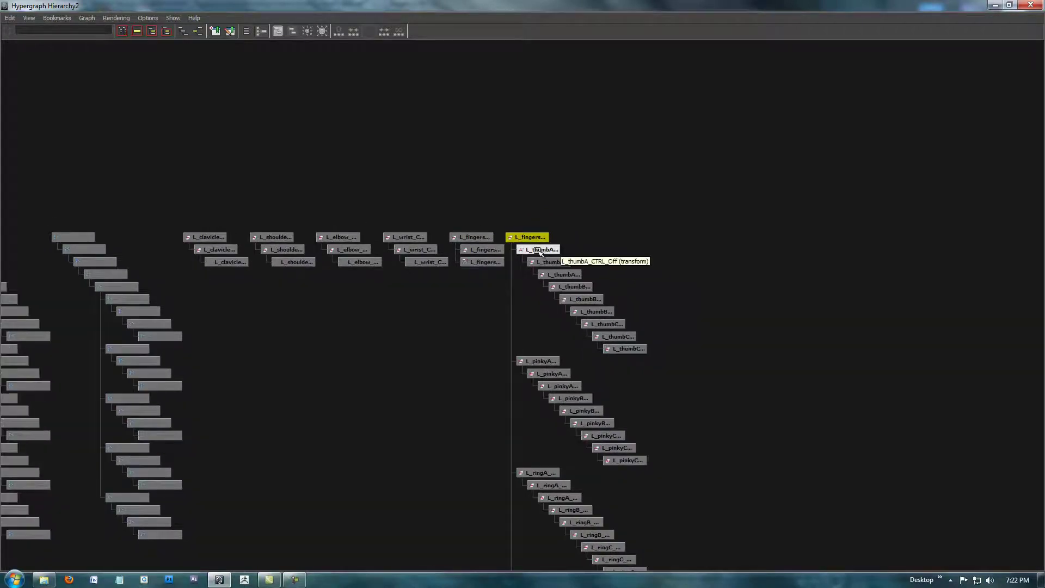
Unparent the thumb, ring, pinky, middle and index CTRL_Off groups from L_fingers_CTRL.
middle_drag(537, 250, 579, 240)
middle_drag(538, 362, 542, 409)
middle_drag(539, 250, 561, 234)
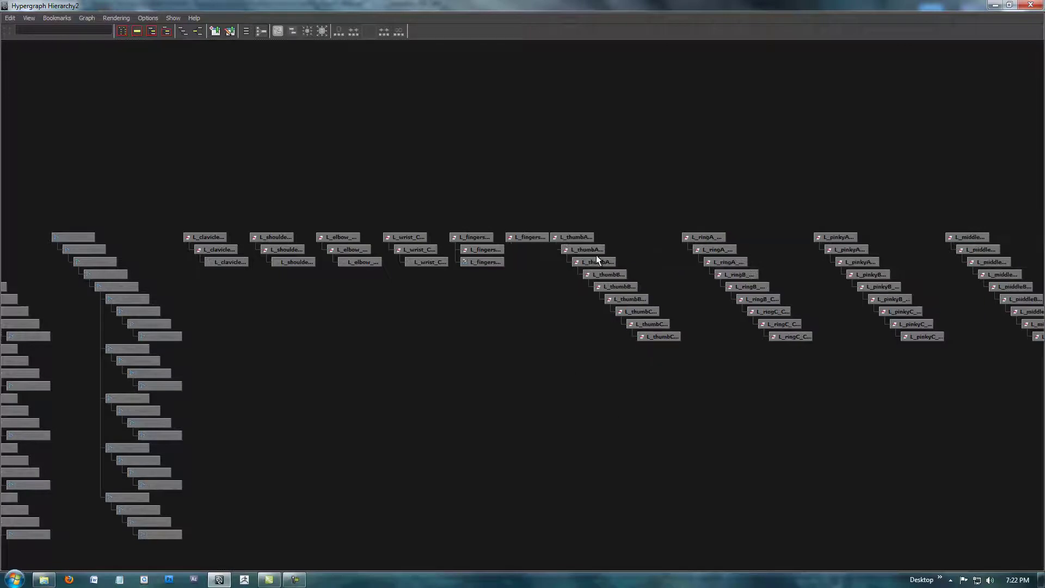
Delete the emptied L_fingers_CTRL curve from the scene.
click(526, 238)
scroll(525, 303, up, 5)
alt+middle_drag(621, 283, 581, 338)
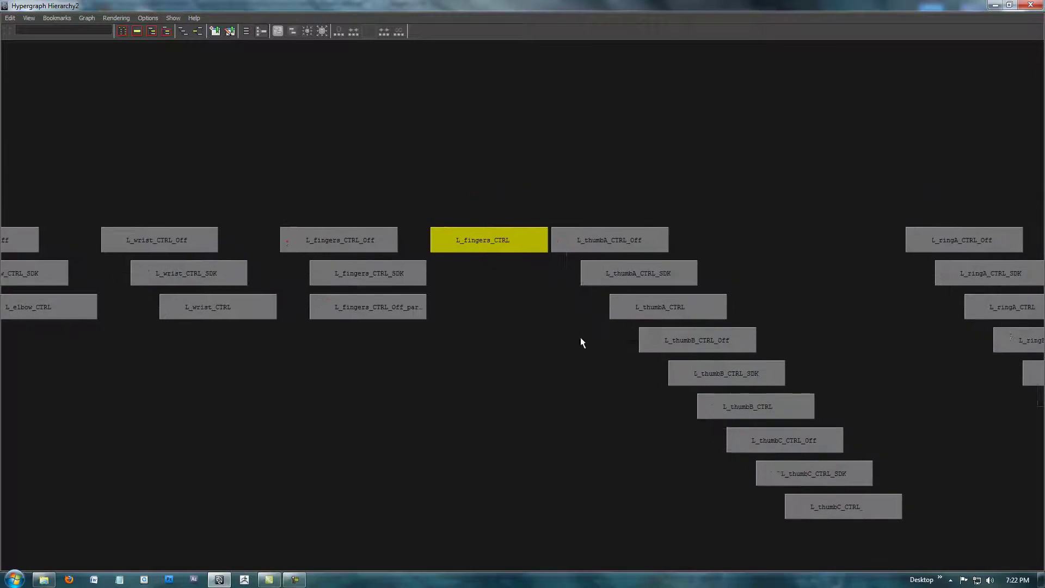
scroll(498, 312, down, 6)
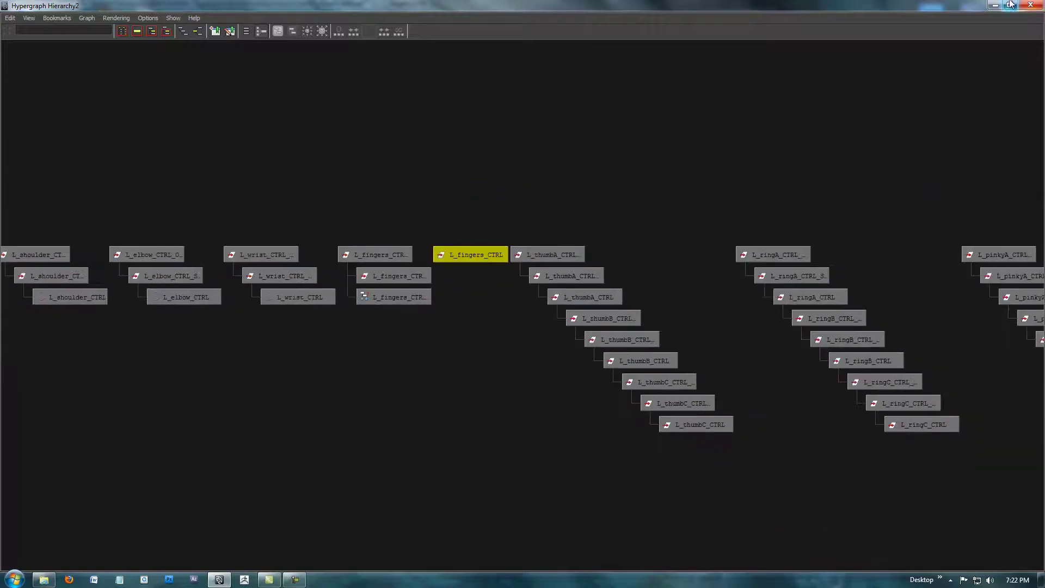
click(1031, 5)
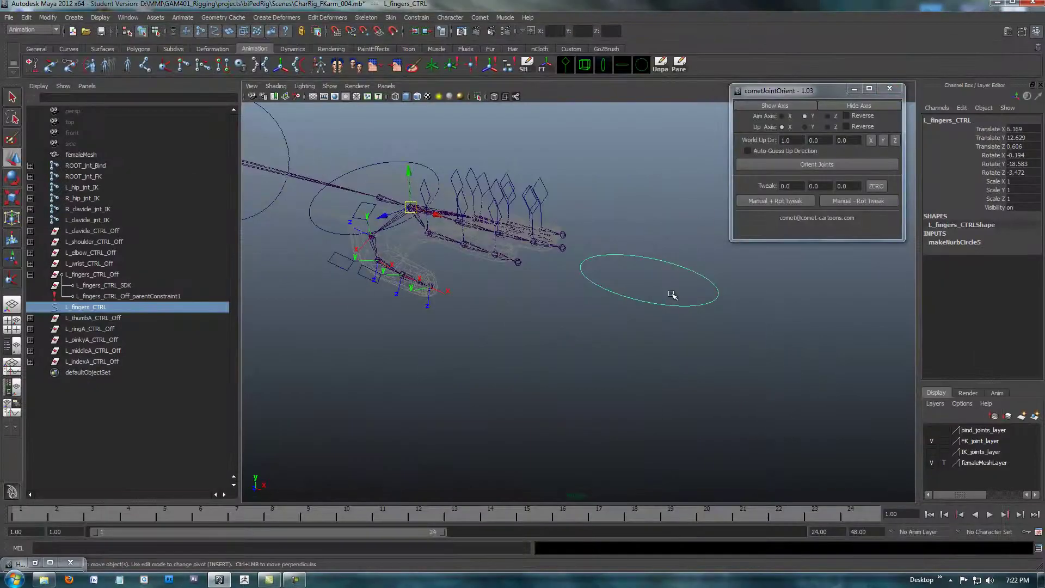
alt+right_drag(644, 297, 291, 262)
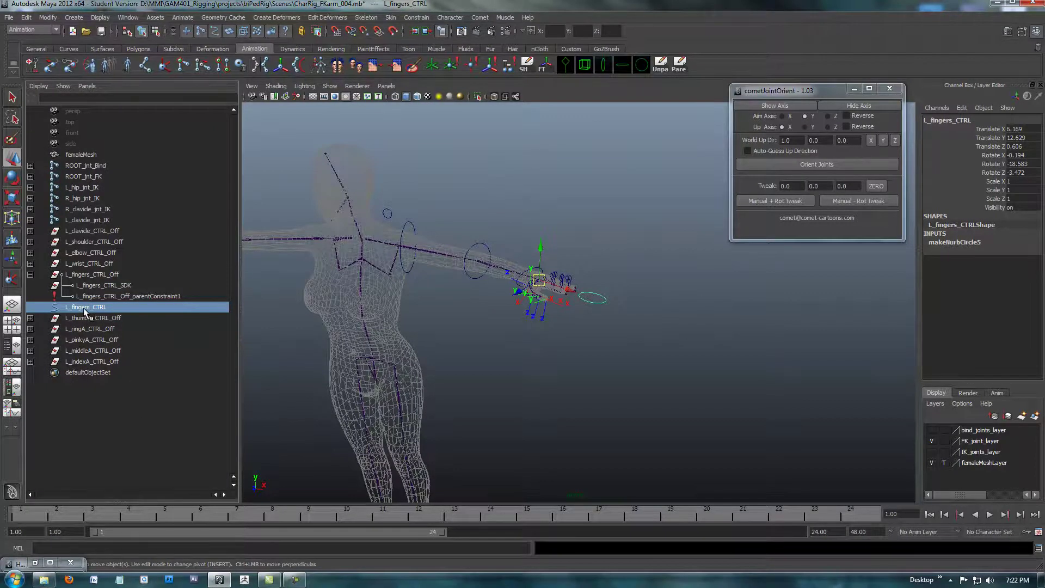
key(Delete)
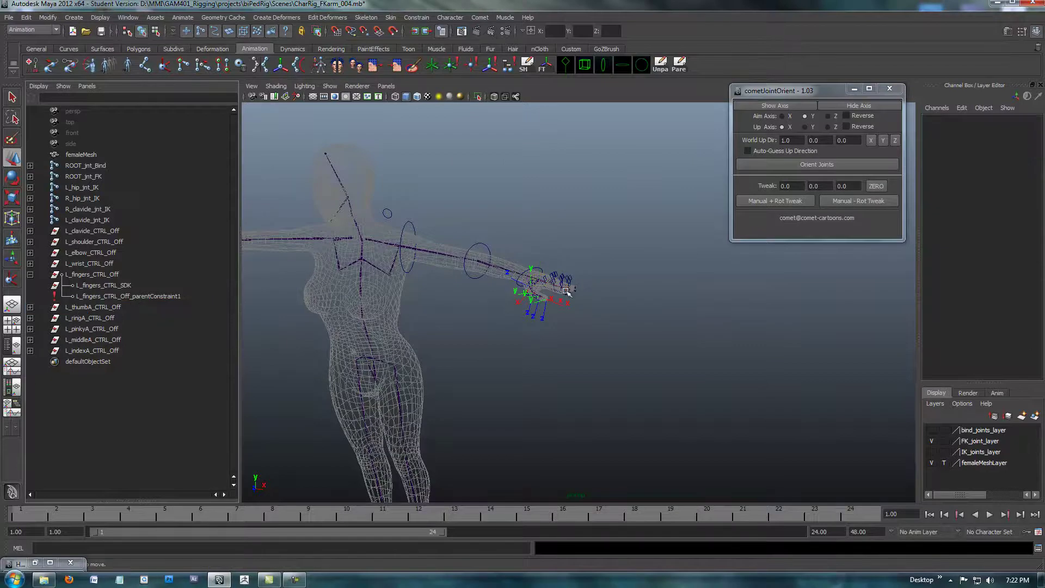
Examine the left hand's L_wrist_CTRL and the finger controls around it from several angles.
alt+drag(485, 342, 499, 329)
alt+right_drag(499, 328, 781, 354)
alt+middle_drag(446, 270, 475, 324)
alt+drag(505, 285, 533, 289)
alt+drag(474, 316, 478, 275)
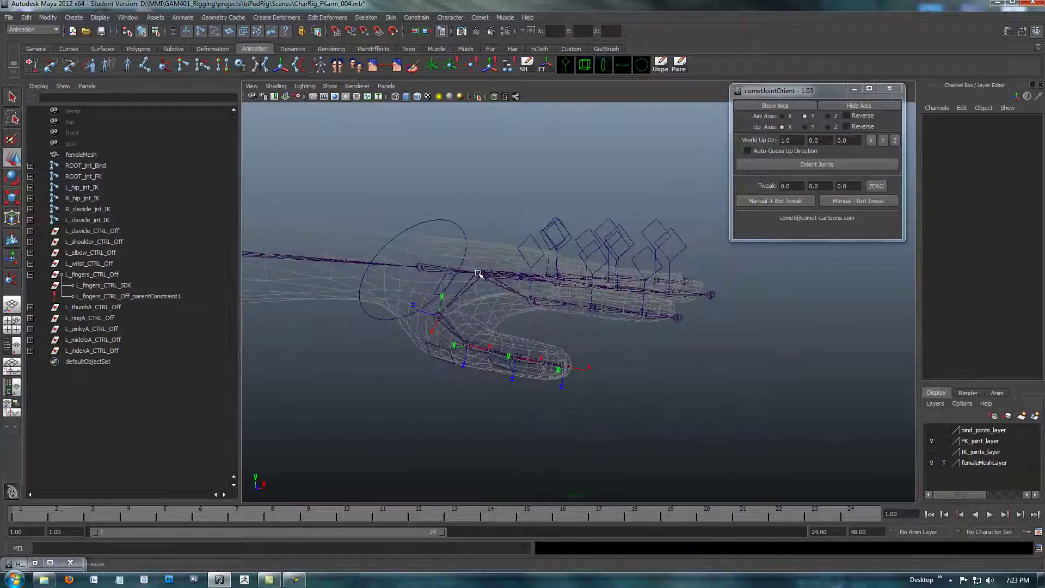
click(442, 218)
alt+drag(416, 324, 579, 245)
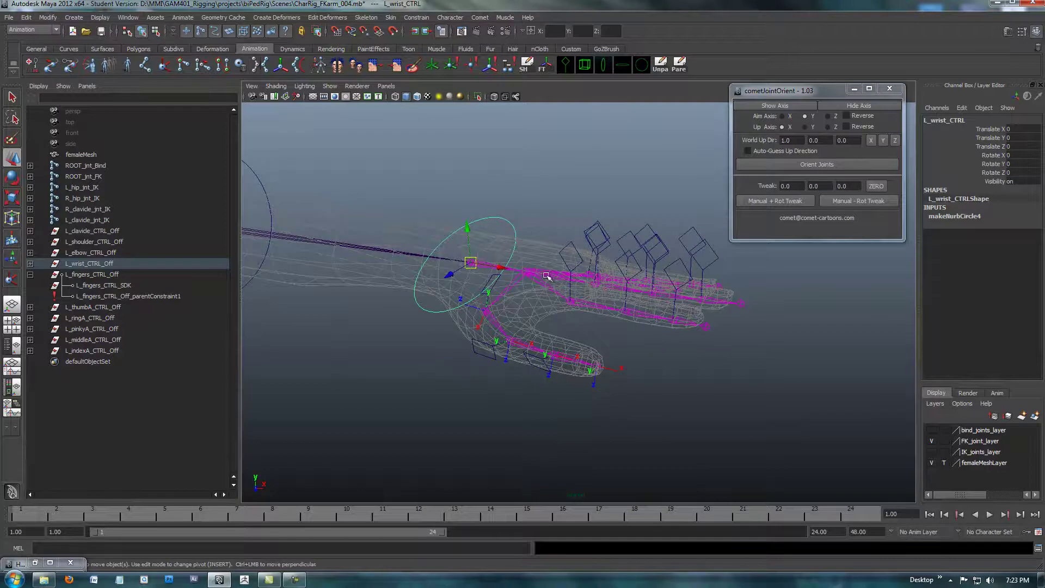
alt+drag(564, 335, 556, 280)
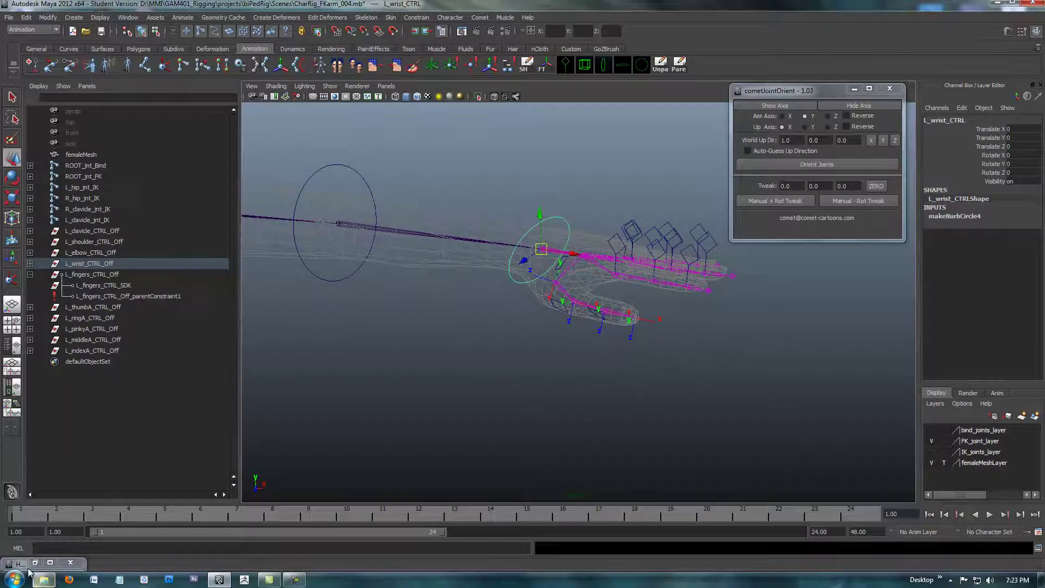
Delete the leftover L_fingers_CTRL_Off group with its SDK group and parent constraint in the Hypergraph hierarchy.
click(50, 562)
alt+right_drag(764, 263, 601, 265)
alt+middle_drag(311, 301, 348, 253)
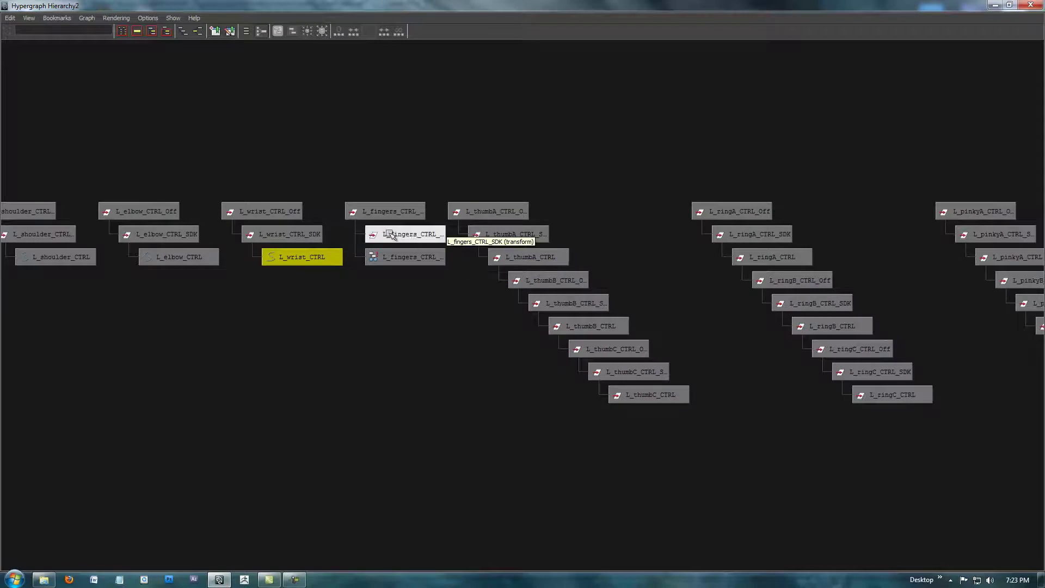
click(399, 236)
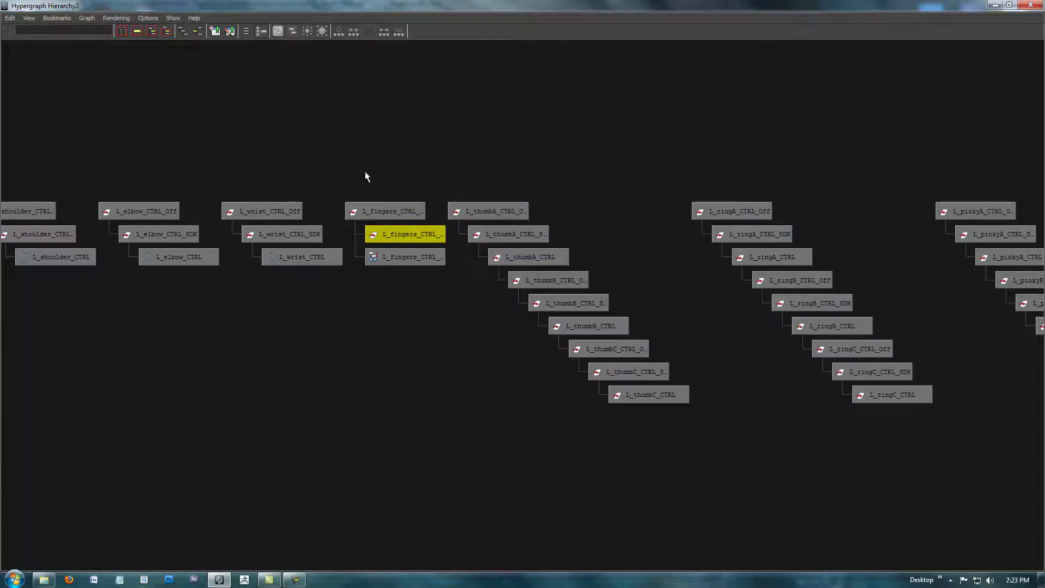
drag(378, 170, 425, 343)
alt+right_drag(568, 368, 528, 332)
alt+middle_drag(528, 333, 515, 339)
key(Delete)
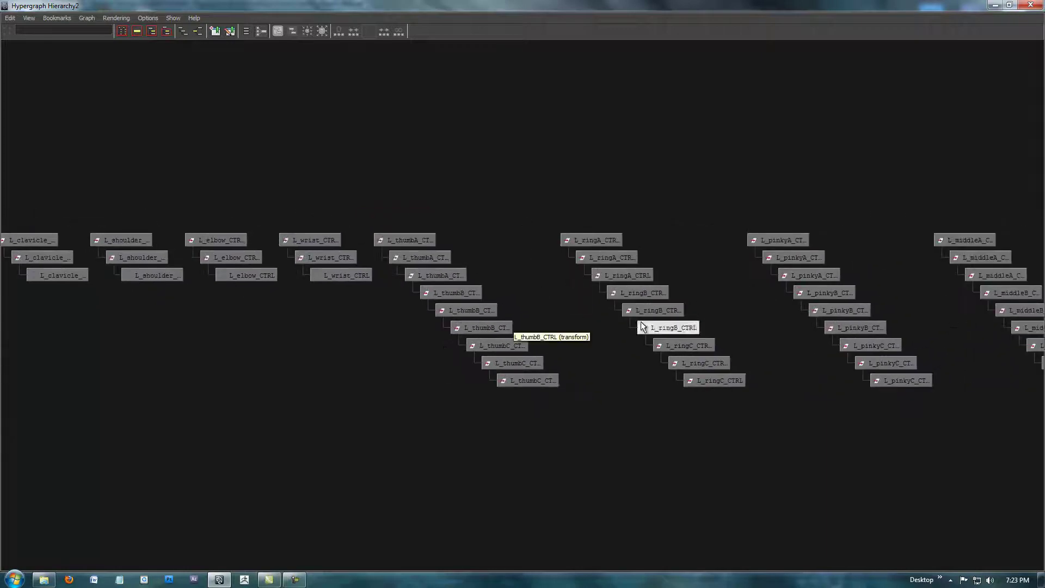
alt+right_drag(641, 321, 869, 45)
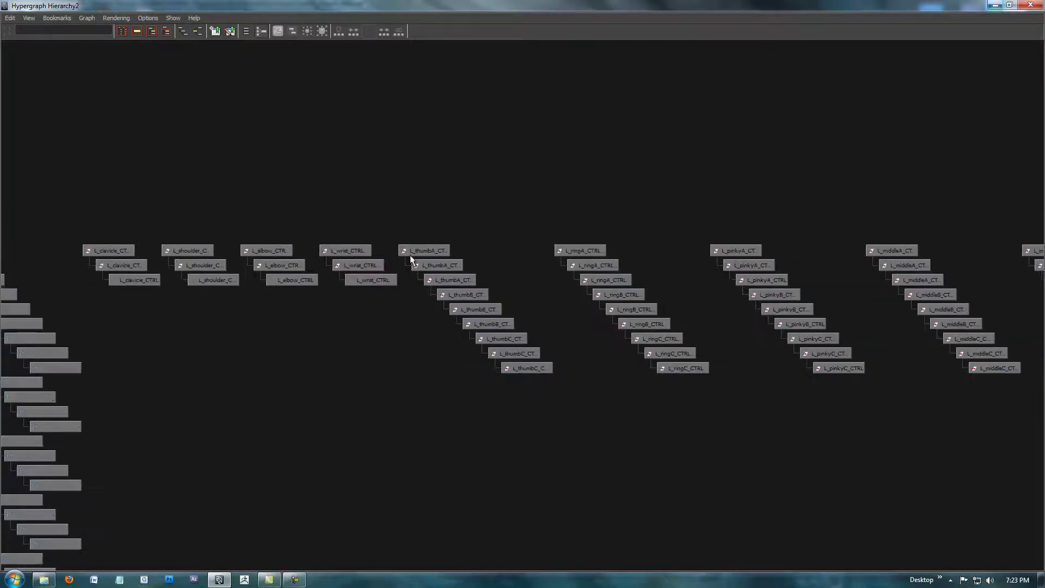
Create an empty group at the scene origin and name it L_fingers_CTRL.
click(994, 5)
alt+middle_drag(470, 276, 428, 287)
alt+drag(428, 286, 640, 368)
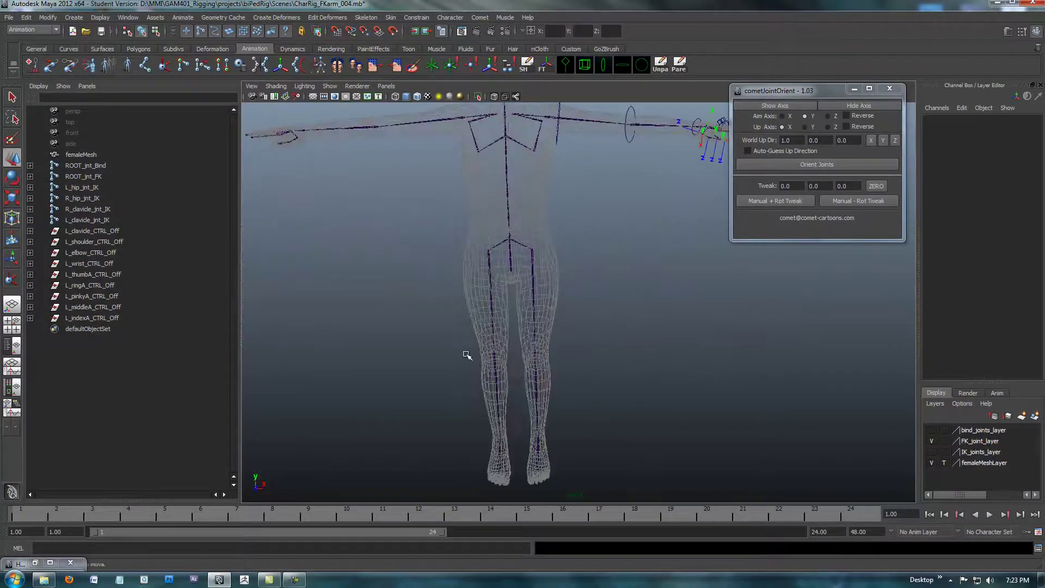
key(ctrl+g)
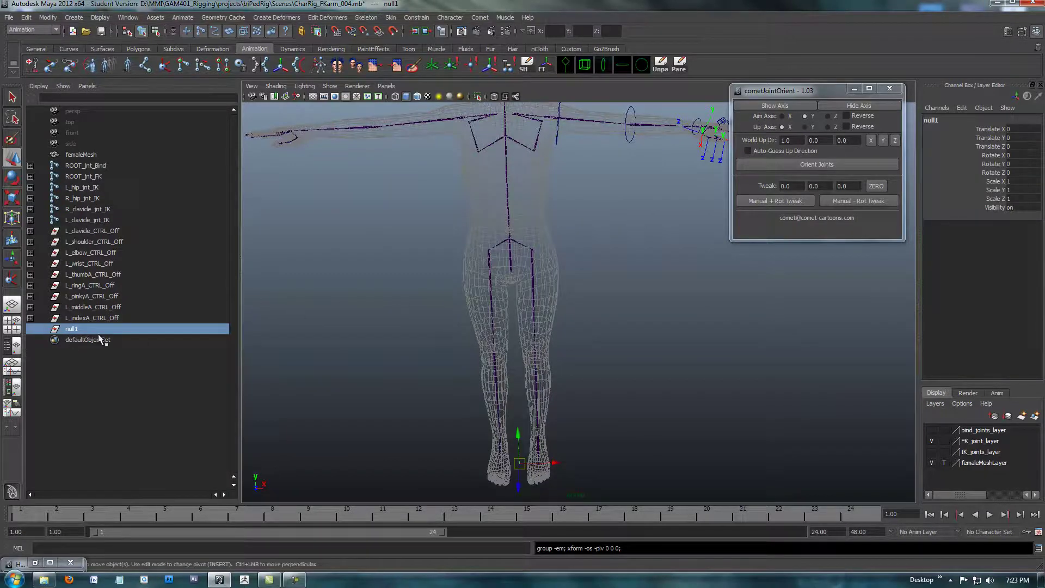
double_click(75, 329)
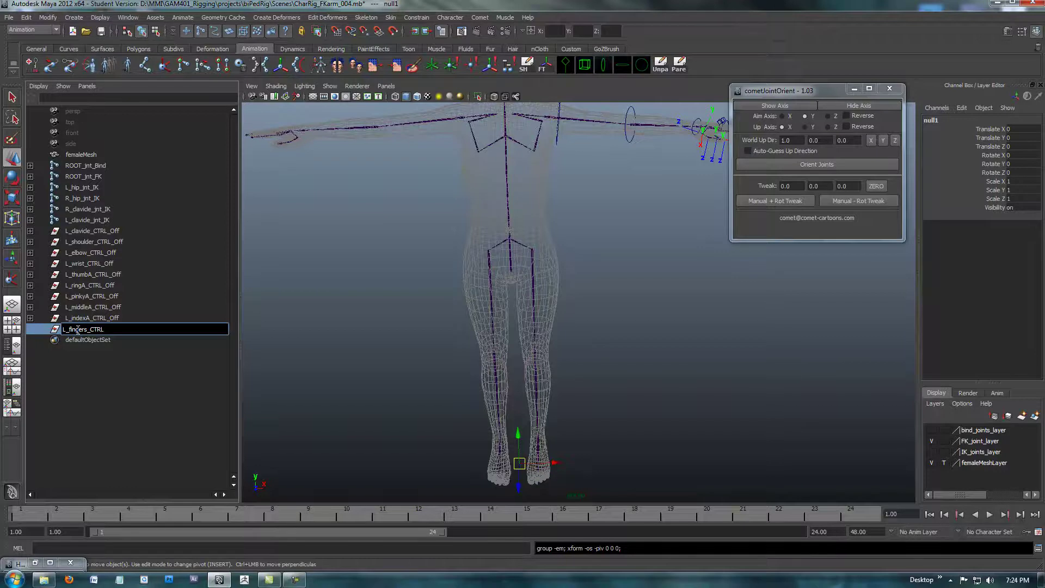
key(Return)
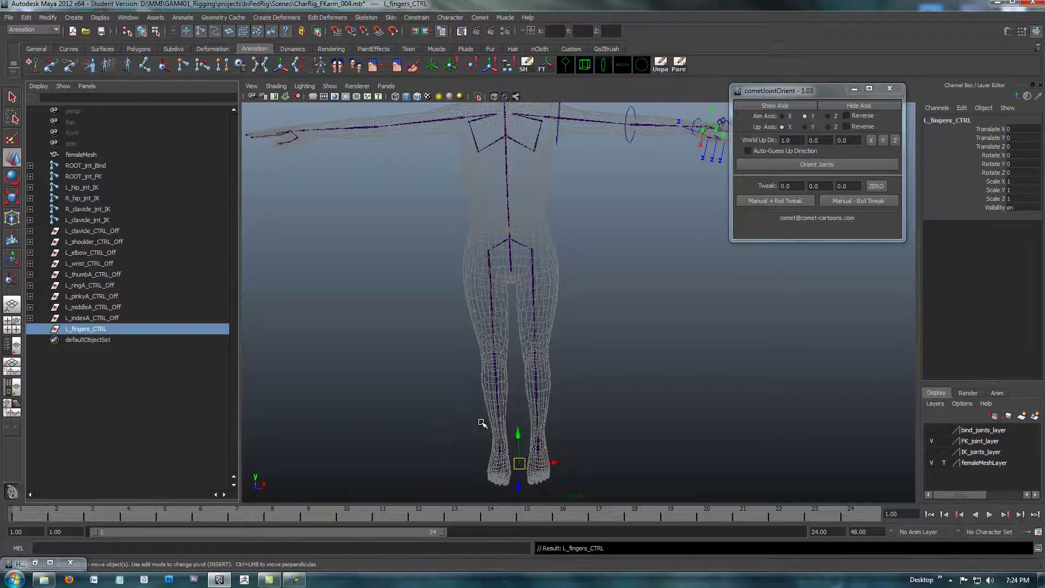
Parent the L_fingers_CTRL group under the L_palm_jnt_FK joint of the left hand.
alt+drag(882, 303, 608, 242)
alt+drag(499, 301, 544, 321)
alt+drag(502, 359, 502, 340)
alt+right_drag(502, 340, 708, 364)
alt+middle_drag(501, 187, 481, 354)
alt+right_drag(480, 354, 604, 327)
alt+middle_drag(445, 209, 473, 284)
alt+right_drag(457, 278, 489, 271)
click(501, 272)
click(662, 65)
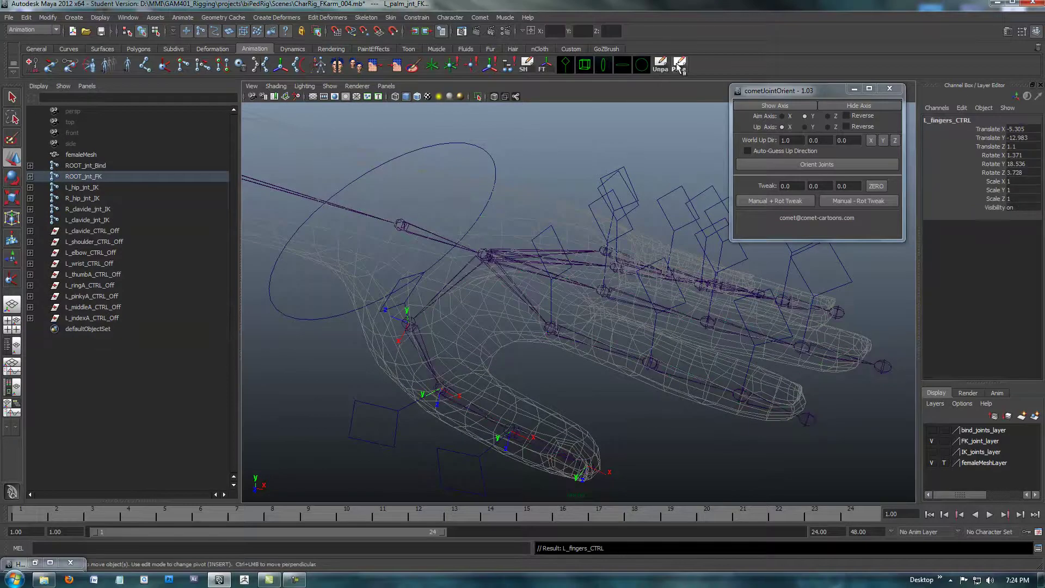
Set the translation and rotation of L_fingers_CTRL to 0 on all axes and unparent it from the palm joint.
drag(1034, 173, 1033, 130)
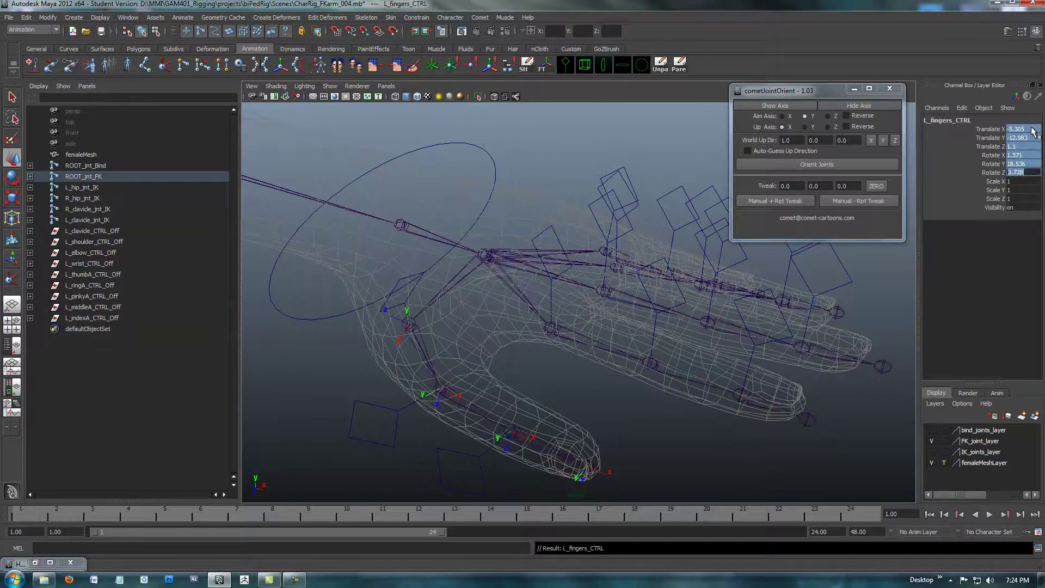
text(0)
key(Return)
click(660, 65)
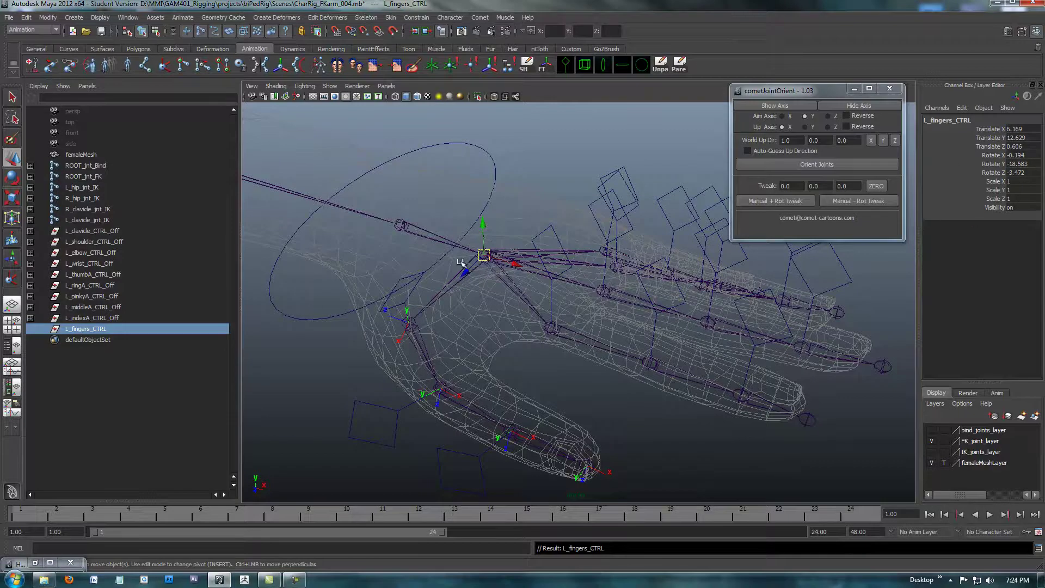
alt+right_drag(533, 278, 393, 292)
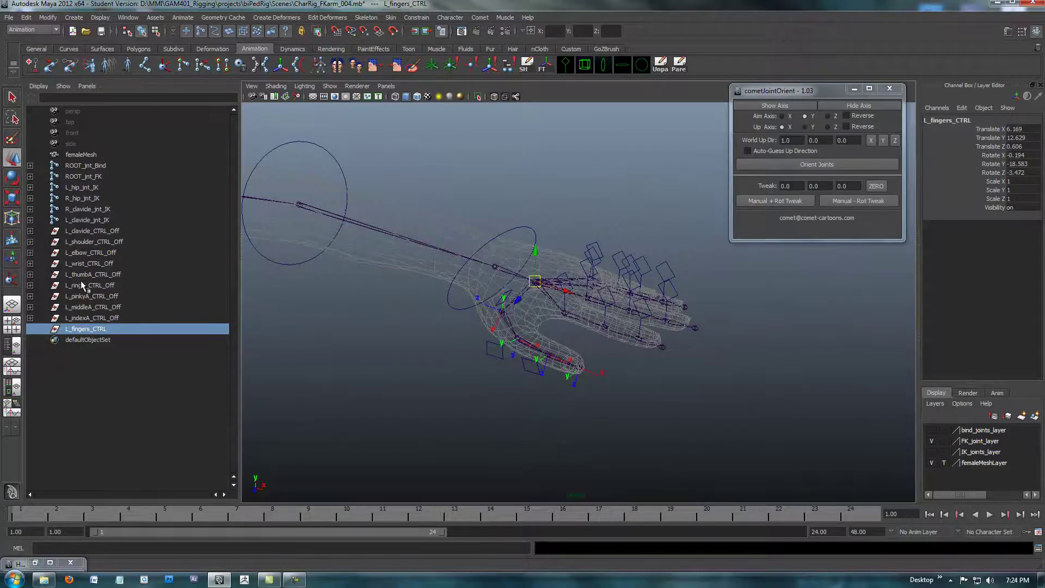
click(81, 317)
middle_drag(82, 318, 87, 275)
key(ctrl+z)
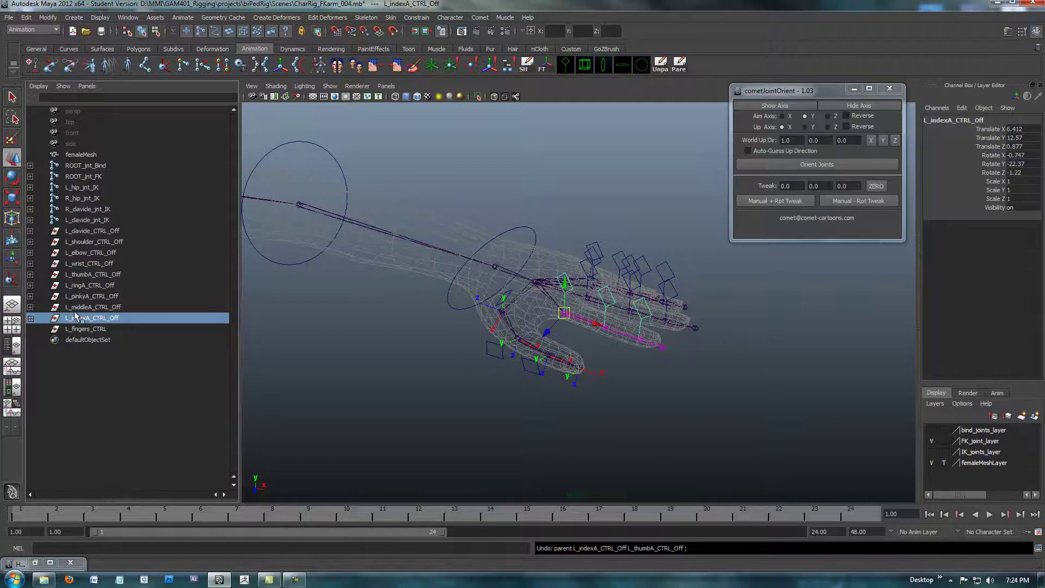
Select the thumbA, ringA, pinkyA, middleA and indexA CTRL_Off groups of the left hand and fully expand their hierarchies.
drag(79, 313, 98, 277)
alt+drag(509, 294, 415, 283)
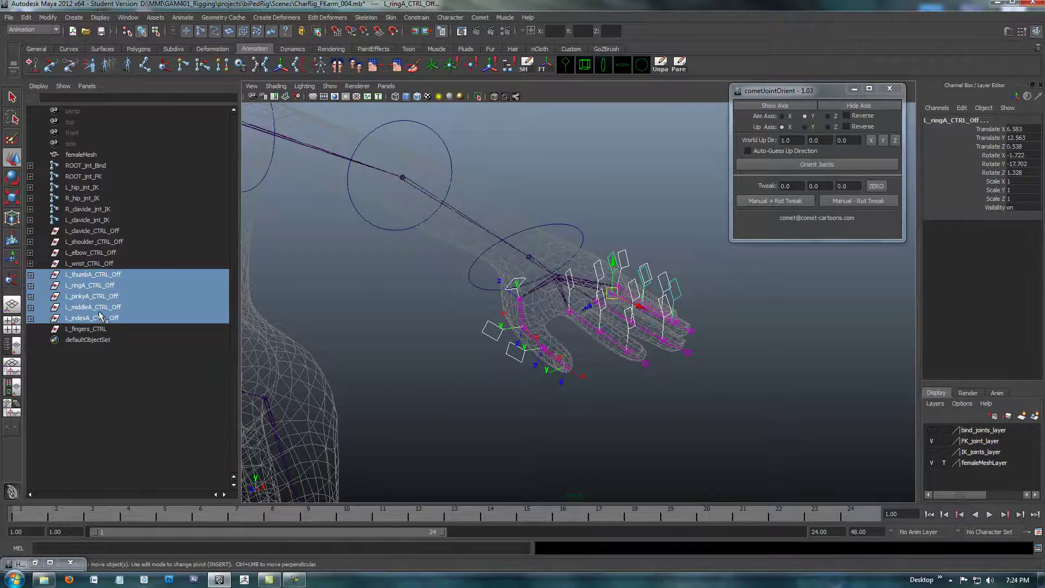
shift+click(30, 275)
shift+click(30, 373)
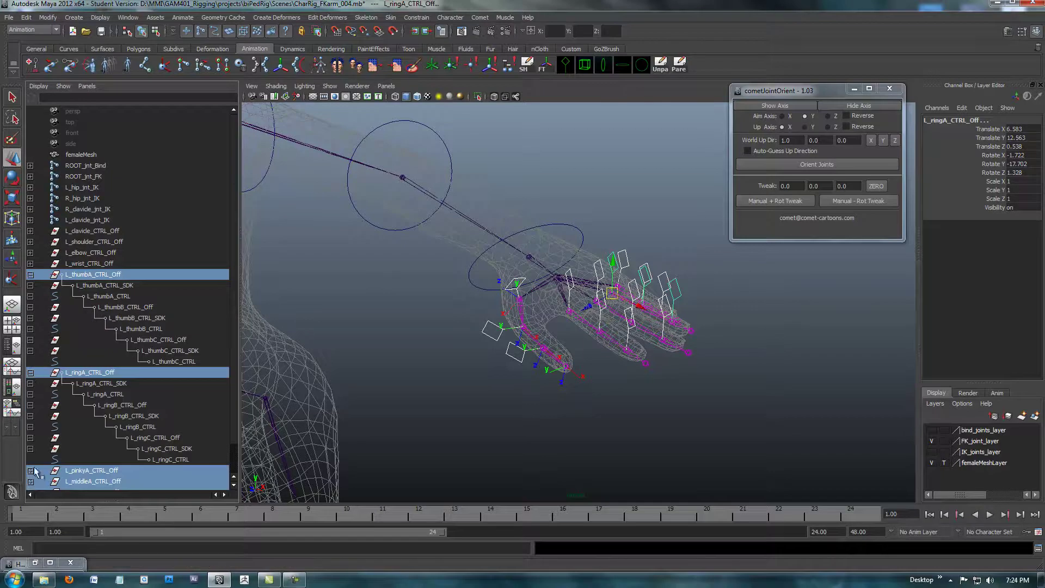
scroll(60, 446, down, 3)
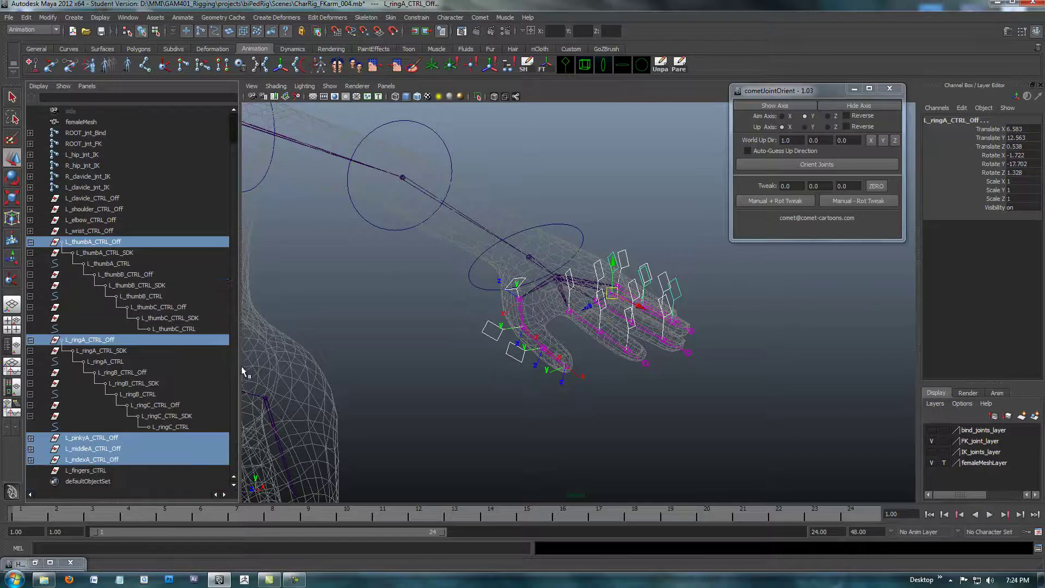
shift+click(31, 438)
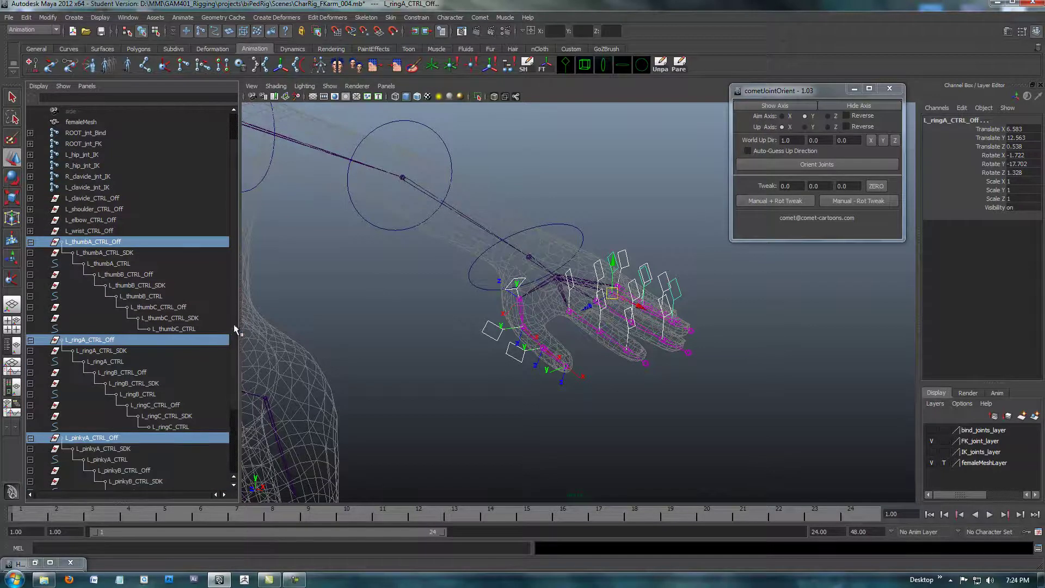
scroll(235, 329, down, 3)
shift+click(31, 449)
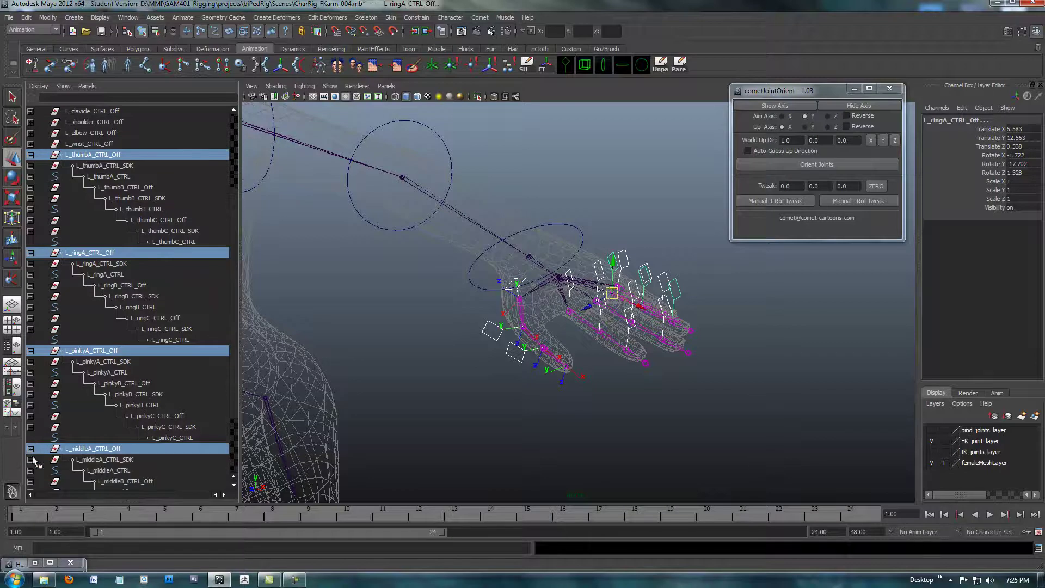
scroll(231, 403, down, 3)
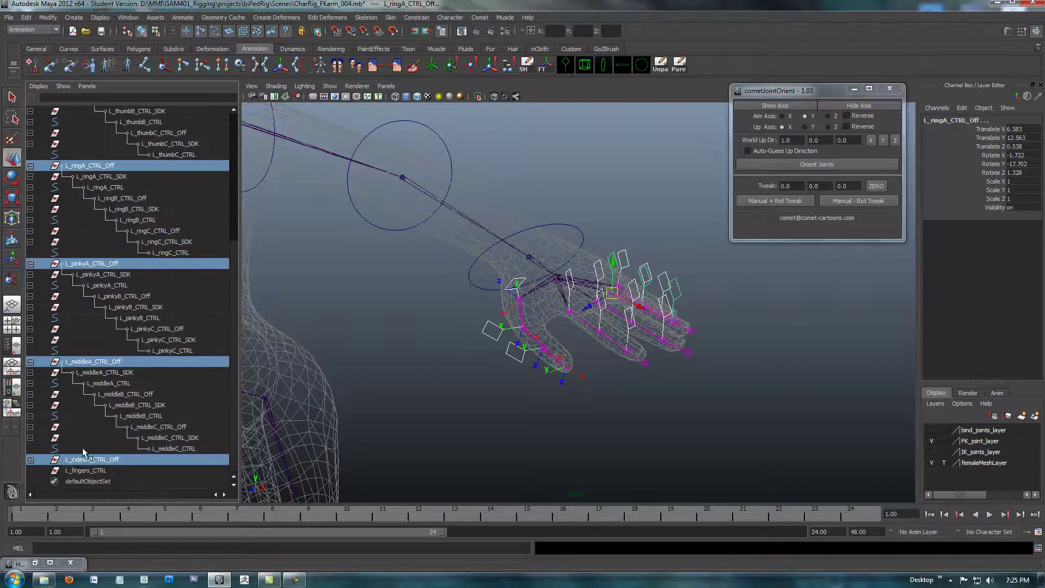
shift+click(34, 460)
key(ctrl+z)
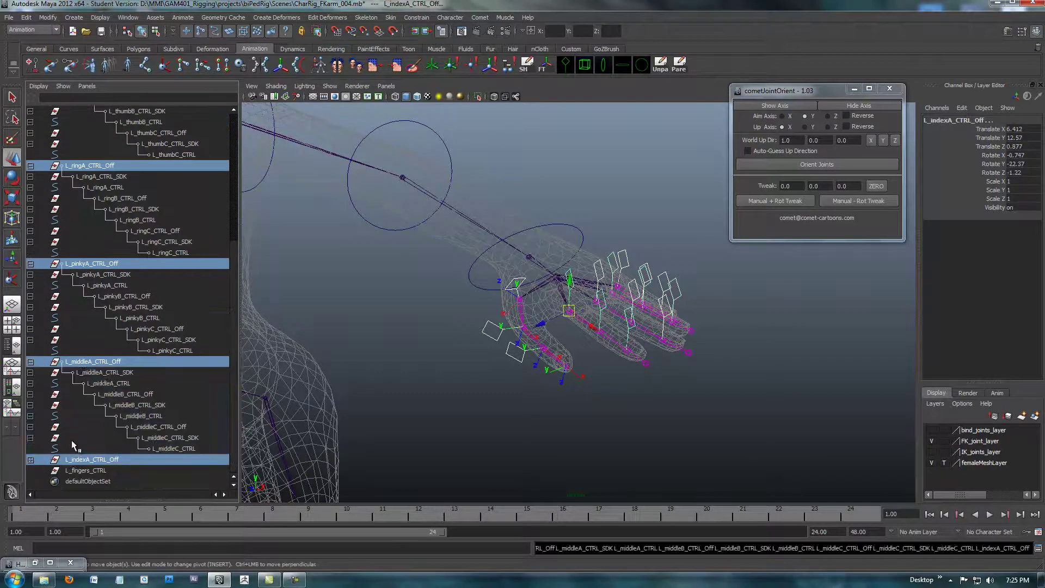
shift+click(30, 460)
scroll(233, 381, down, 3)
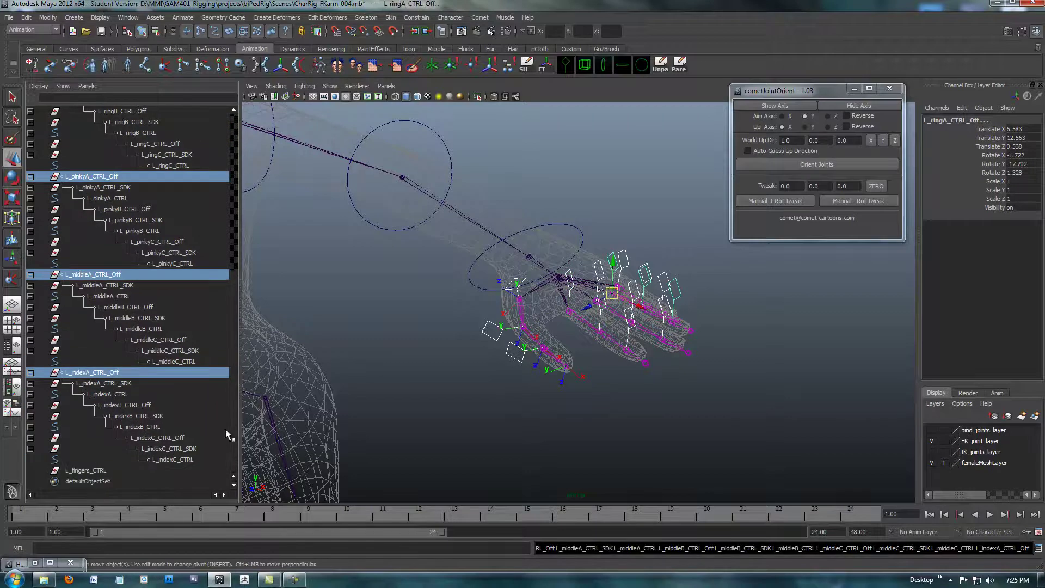
Parent the five selected thumb and finger CTRL_Off groups under the L_fingers_CTRL group.
alt+right_drag(428, 329, 593, 249)
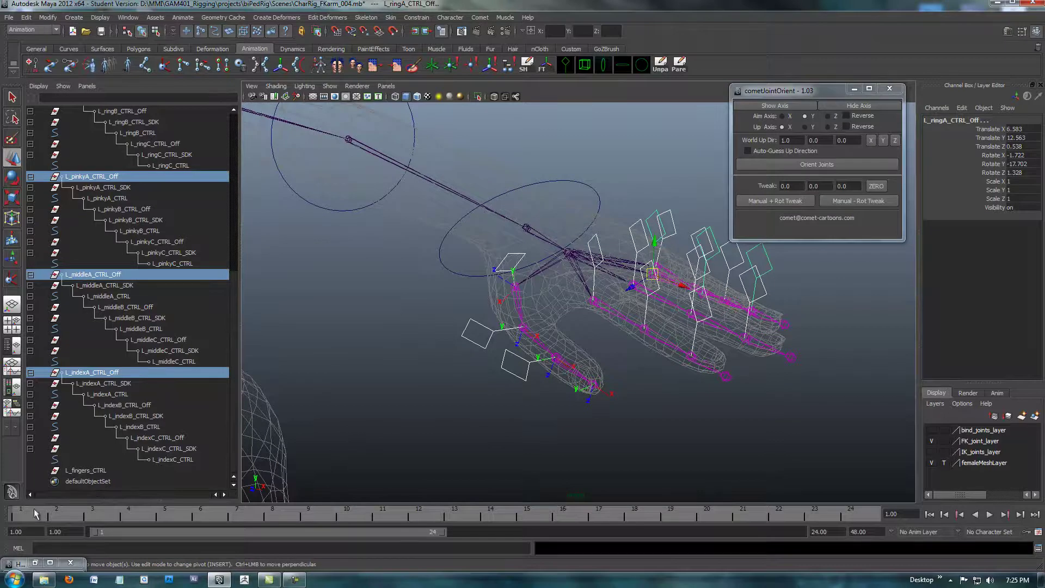
middle_drag(81, 374, 93, 472)
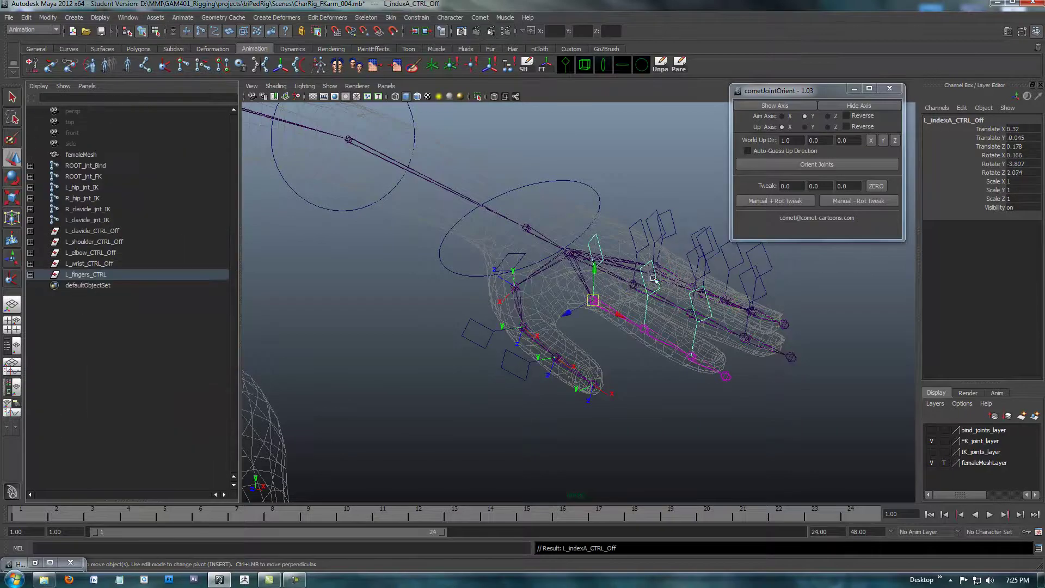
alt+right_drag(611, 307, 439, 292)
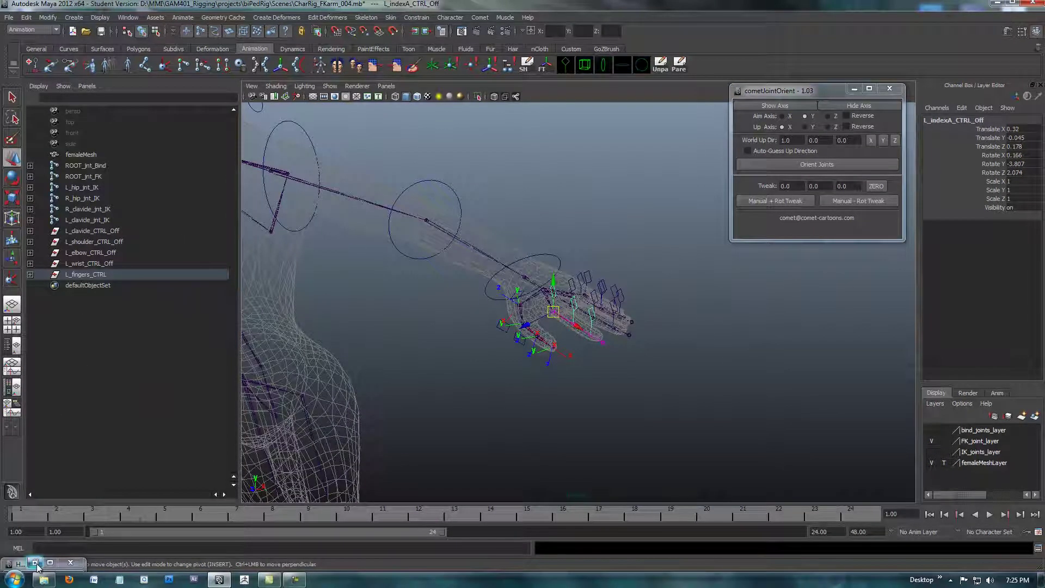
Examine the control hierarchy beneath L_fingers_CTRL in the Hypergraph.
key(alt+Tab)
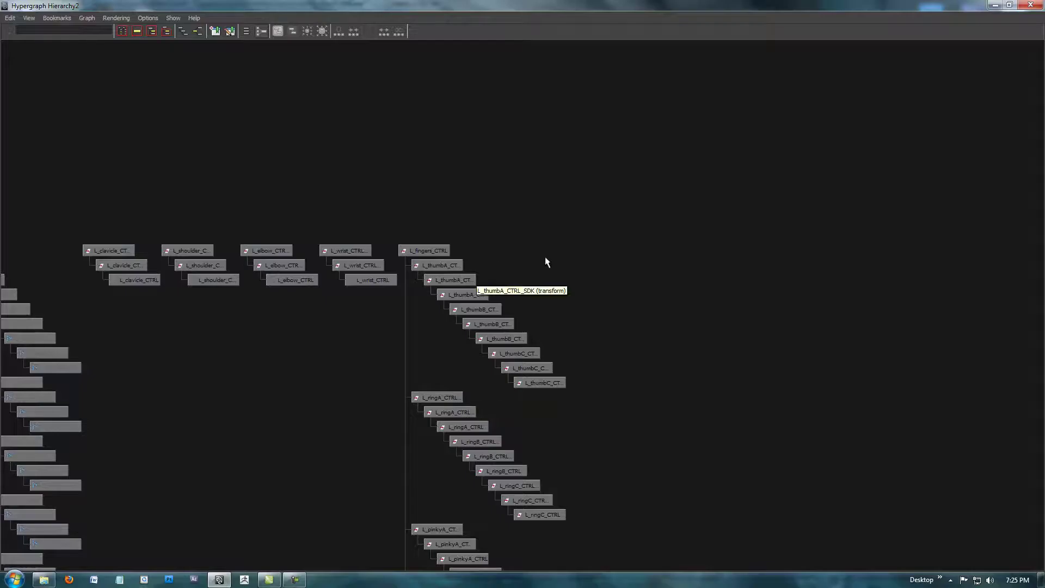
click(443, 251)
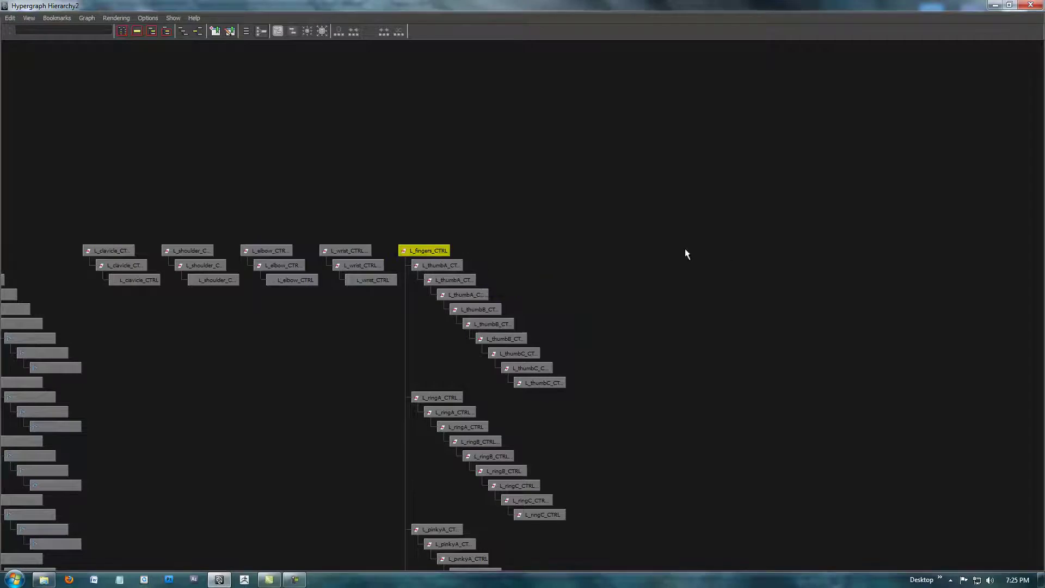
alt+middle_drag(505, 275, 607, 182)
alt+right_drag(607, 183, 455, 131)
alt+right_drag(530, 275, 427, 200)
Restore the Hypergraph window to a smaller size and place it beside the 3D view with the L_fingers_CTRL branch in sight.
click(1011, 6)
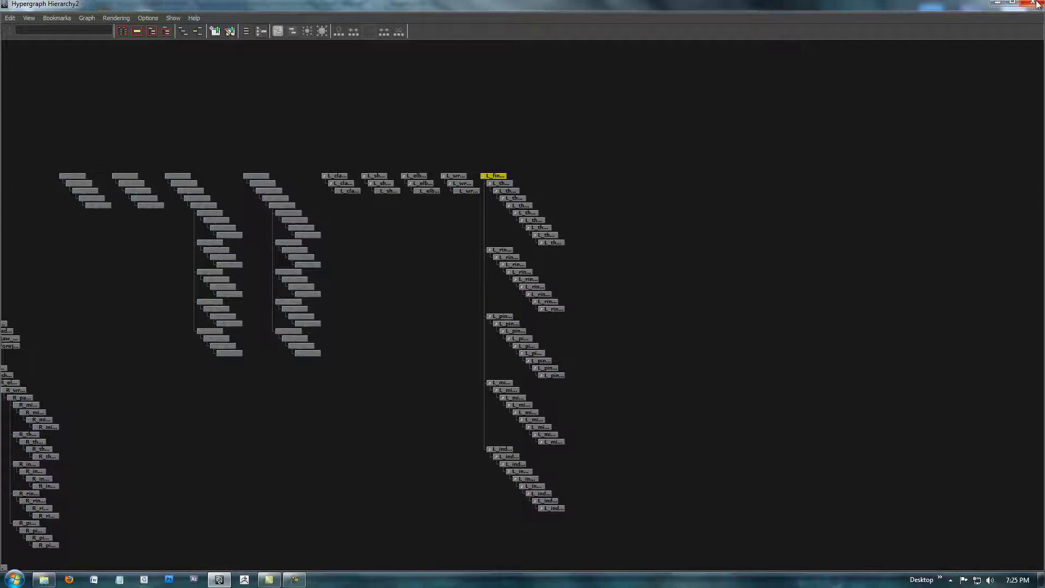
click(1015, 5)
drag(979, 7, 956, 19)
drag(1025, 18, 677, 43)
drag(581, 19, 312, 60)
scroll(275, 247, up, 5)
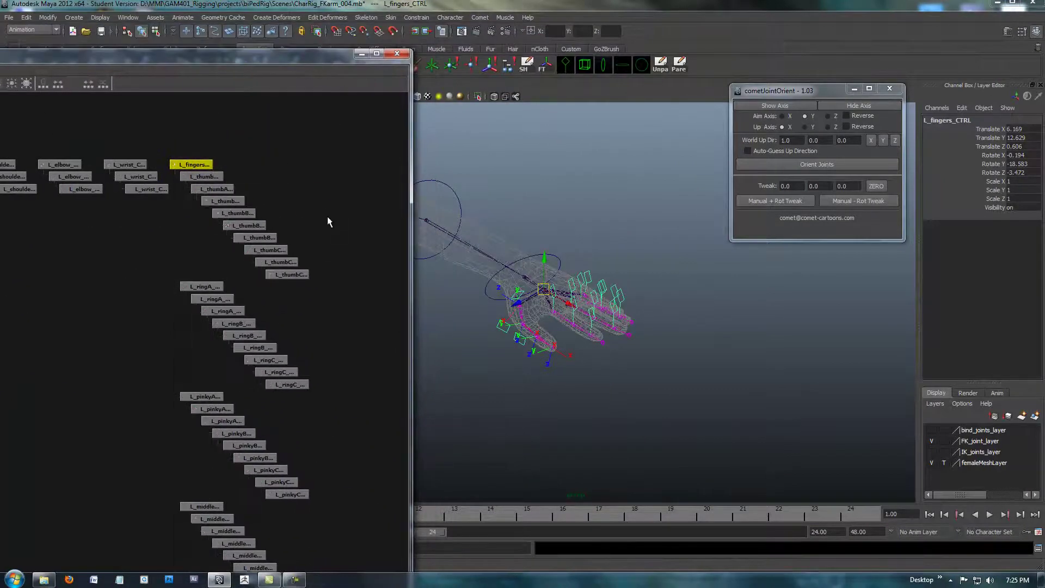
Parent L_fingers_CTRL, together with all its finger control hierarchies, under the L_palm_jnt_FK joint.
alt+right_drag(651, 280, 758, 252)
alt+middle_drag(579, 231, 574, 271)
alt+right_drag(574, 271, 691, 277)
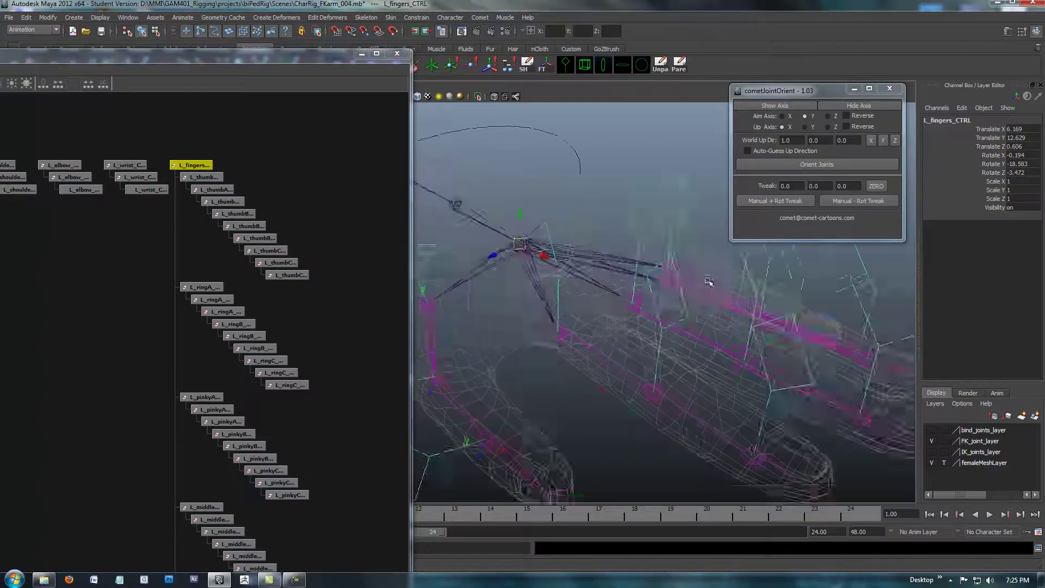
alt+middle_drag(471, 273, 540, 286)
alt+drag(539, 286, 601, 287)
click(612, 236)
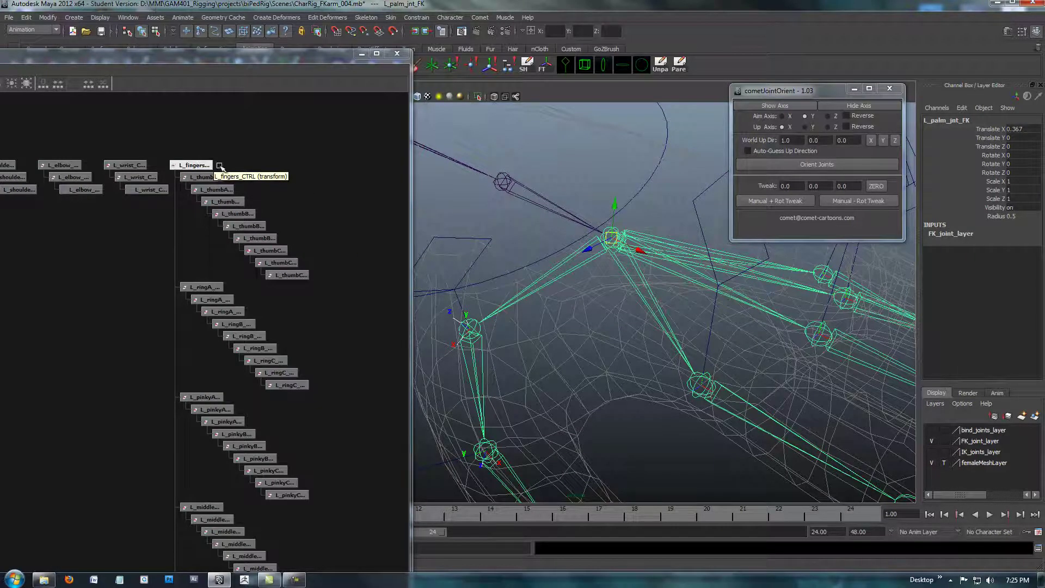
alt+middle_drag(632, 249, 578, 269)
alt+right_drag(579, 269, 547, 234)
click(172, 166)
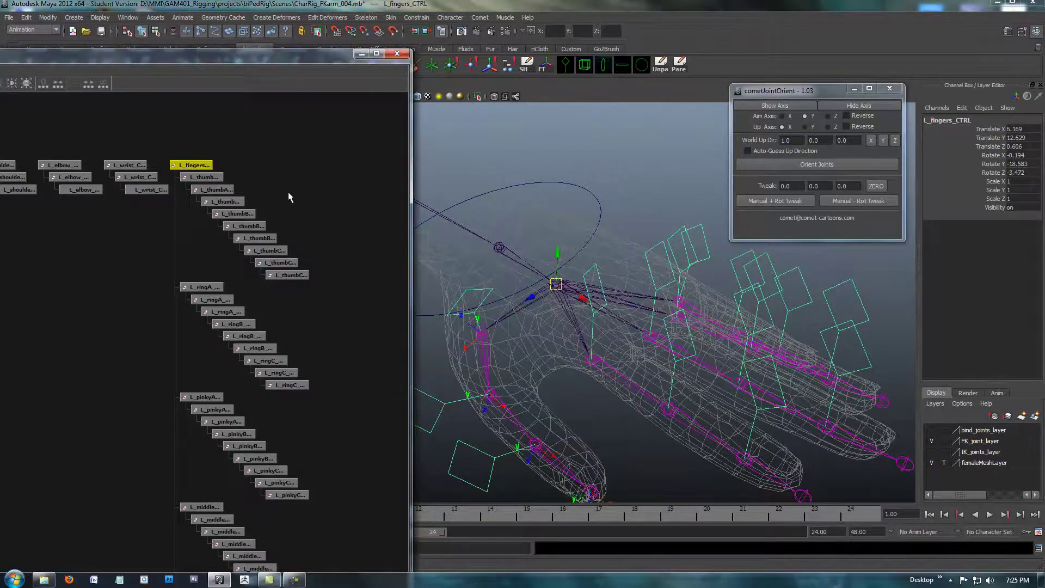
click(565, 300)
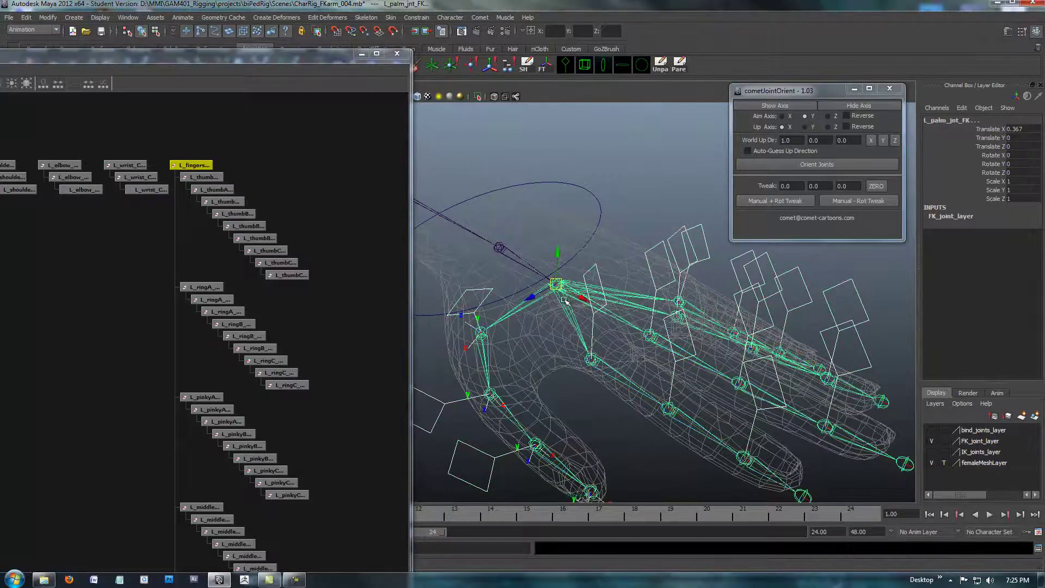
click(532, 283)
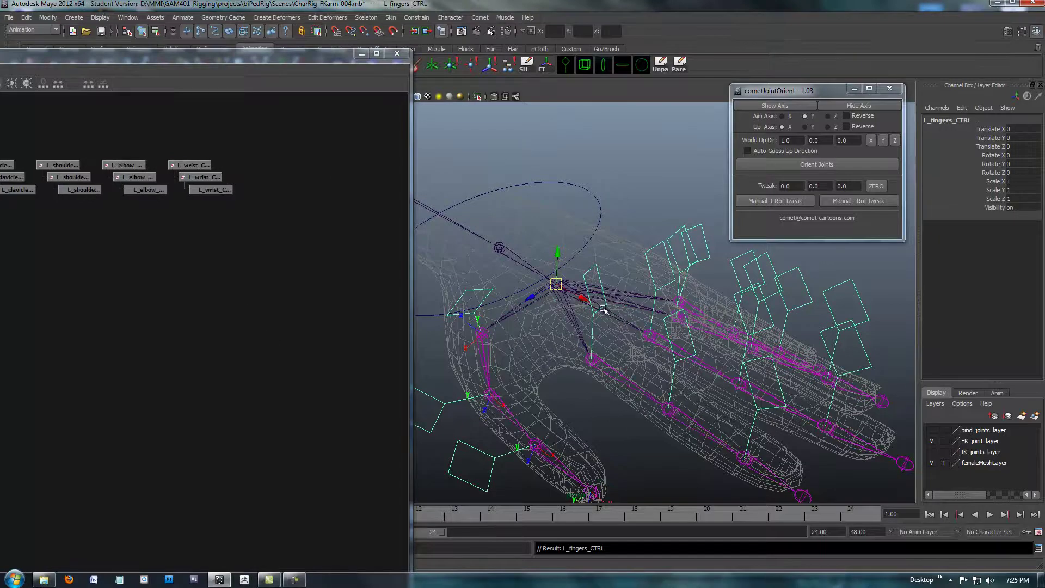
Try moving L_wrist_CTRL to test how the hand and finger controls follow, and undo the move.
alt+right_drag(631, 316, 548, 316)
click(576, 233)
alt+right_drag(576, 233, 536, 246)
mouse_move(536, 246)
alt+mouse_down()
mouse_move(566, 256)
mouse_move(518, 261)
mouse_move(531, 263)
alt+mouse_up()
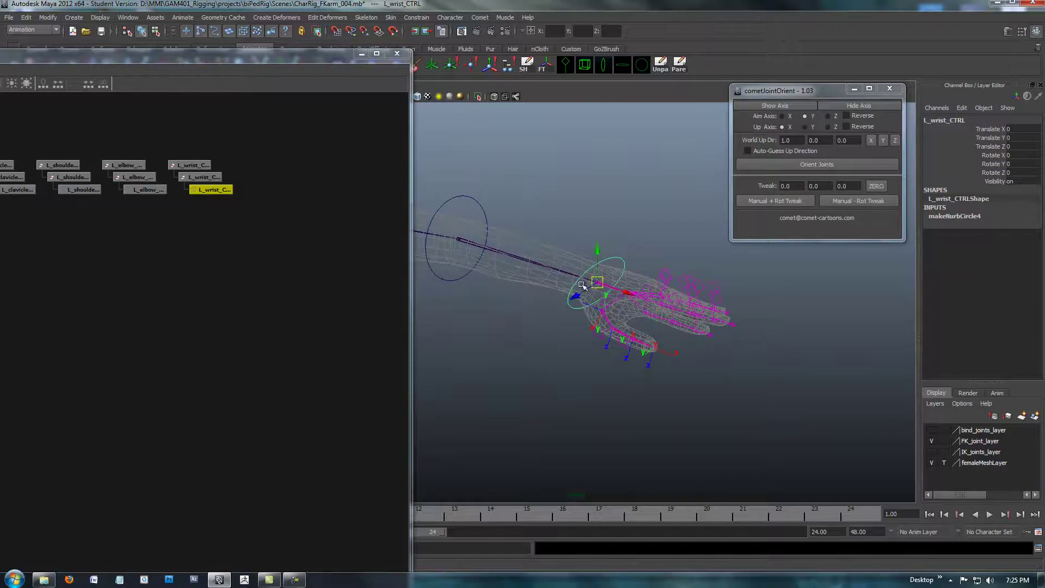
middle_drag(554, 340, 501, 352)
key(ctrl+z)
alt+right_drag(618, 369, 531, 340)
alt+right_drag(235, 272, 53, 271)
alt+middle_drag(54, 271, 157, 251)
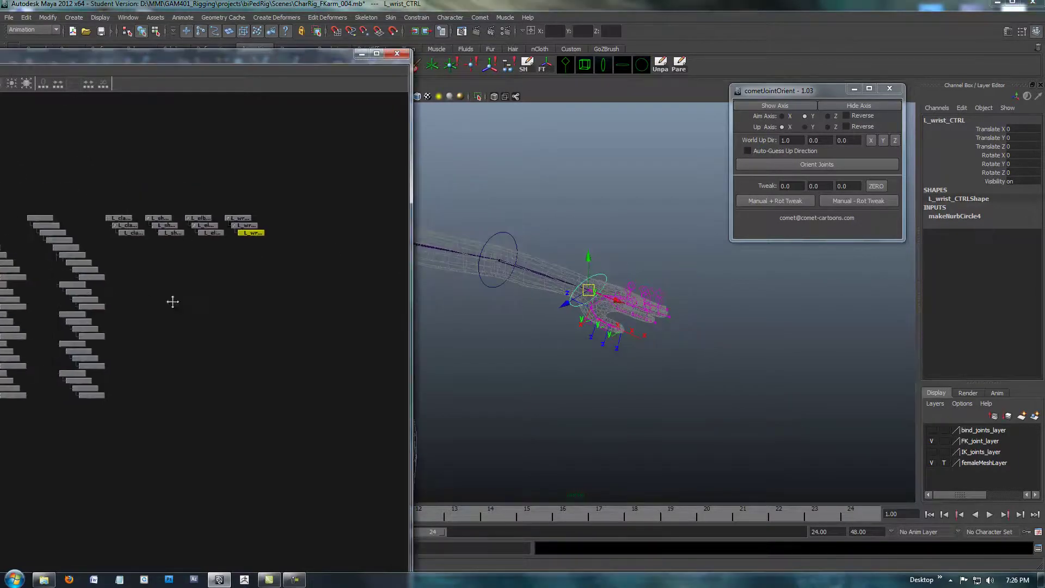
alt+drag(576, 340, 724, 336)
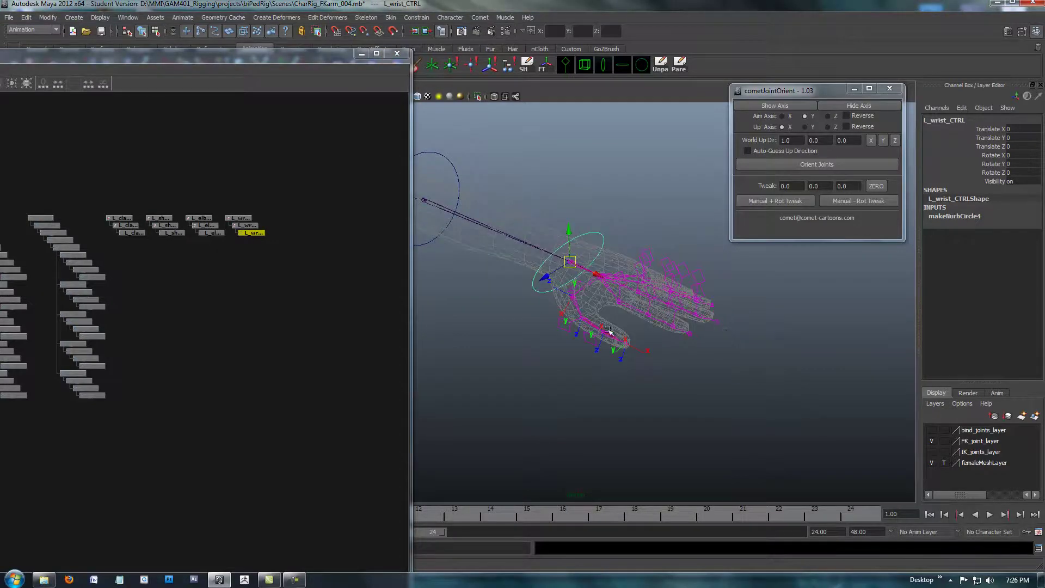
Try rotating the left pinky's whole control hierarchy to test the finger's bend, and undo the rotation.
alt+middle_drag(587, 333, 551, 352)
alt+right_drag(551, 352, 640, 327)
click(624, 256)
alt+middle_drag(665, 306, 643, 326)
alt+right_drag(644, 325, 705, 329)
mouse_move(693, 330)
alt+mouse_down()
mouse_move(669, 329)
mouse_move(693, 326)
alt+mouse_up()
click(527, 63)
key(e)
mouse_move(632, 291)
mouse_down()
mouse_move(646, 308)
mouse_move(640, 301)
mouse_up()
key(ctrl+z)
alt+drag(573, 301, 637, 315)
alt+middle_drag(637, 315, 668, 346)
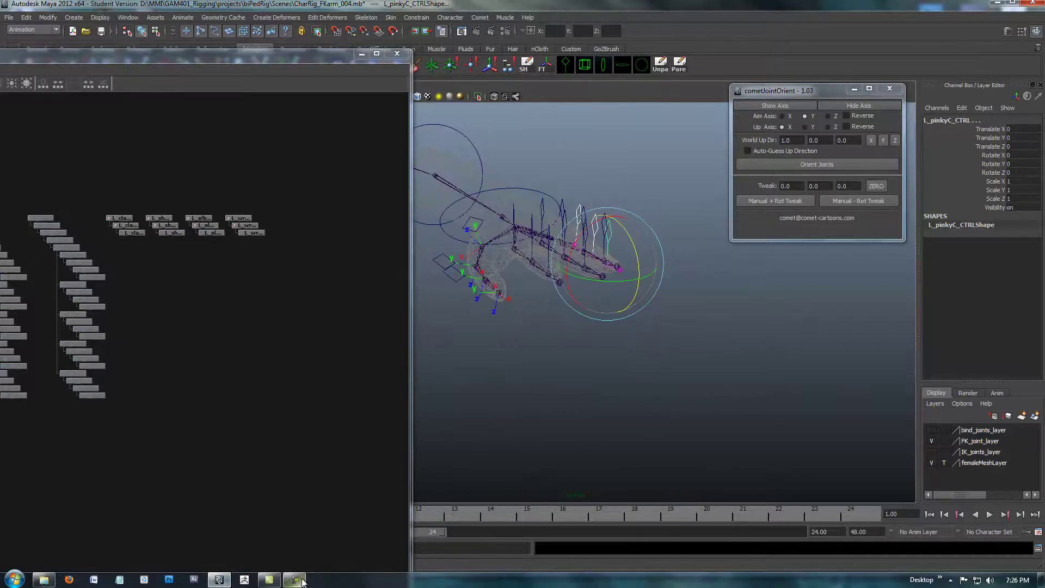
click(294, 578)
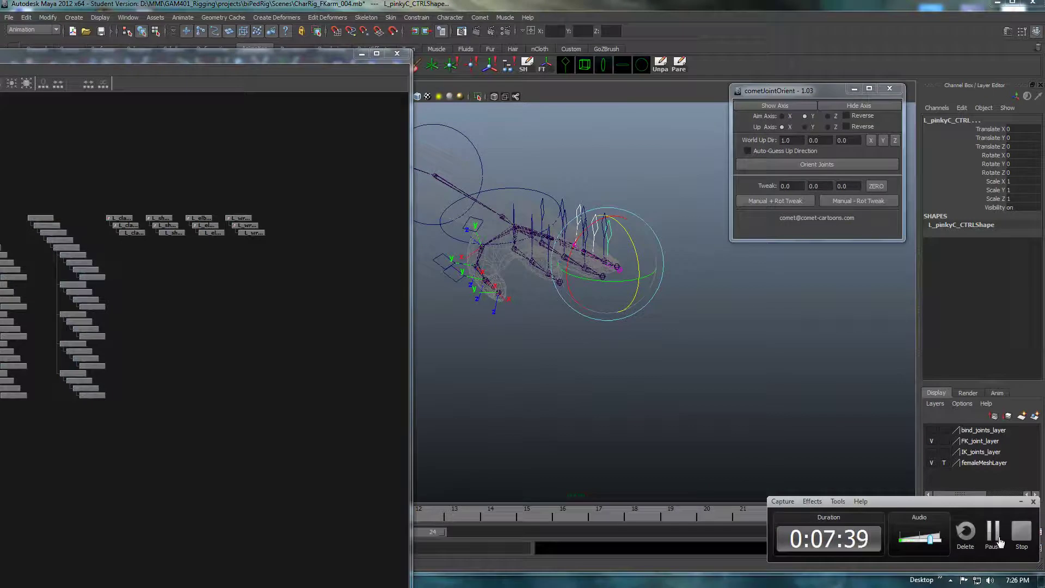
click(1022, 501)
Minimize the Hypergraph hierarchy window to uncover the Outliner and the full 3D view.
alt+drag(559, 374, 570, 345)
alt+right_drag(569, 345, 591, 347)
alt+right_drag(233, 336, 174, 332)
alt+middle_drag(354, 332, 389, 331)
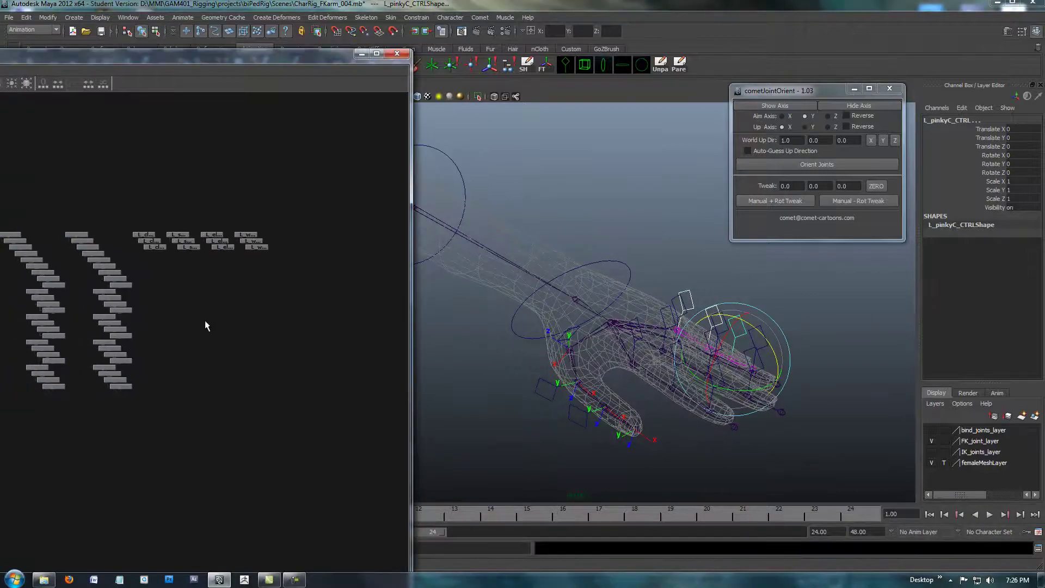
alt+drag(545, 343, 424, 225)
click(362, 53)
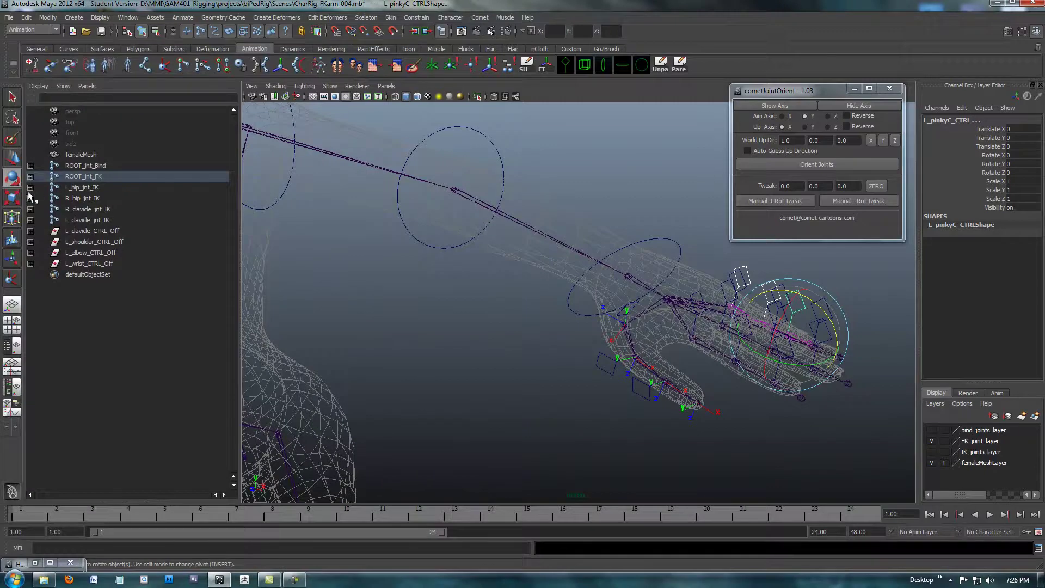
Select L_wrist_CTRL and examine the left hand beneath it from several angles.
alt+drag(654, 328, 604, 236)
click(621, 271)
alt+drag(621, 272, 453, 326)
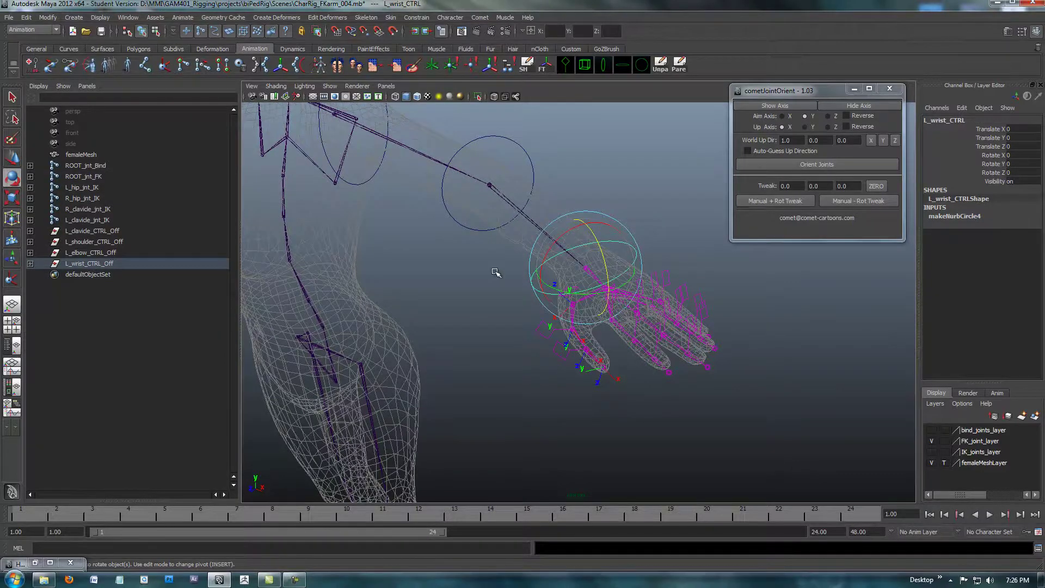
alt+right_drag(499, 270, 681, 263)
alt+drag(681, 263, 479, 349)
click(295, 579)
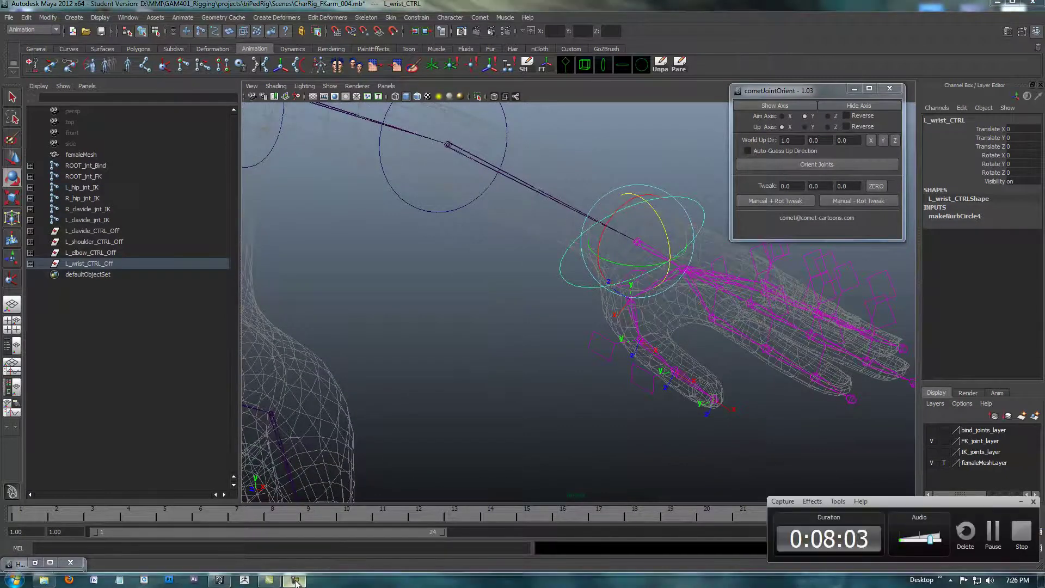
click(993, 535)
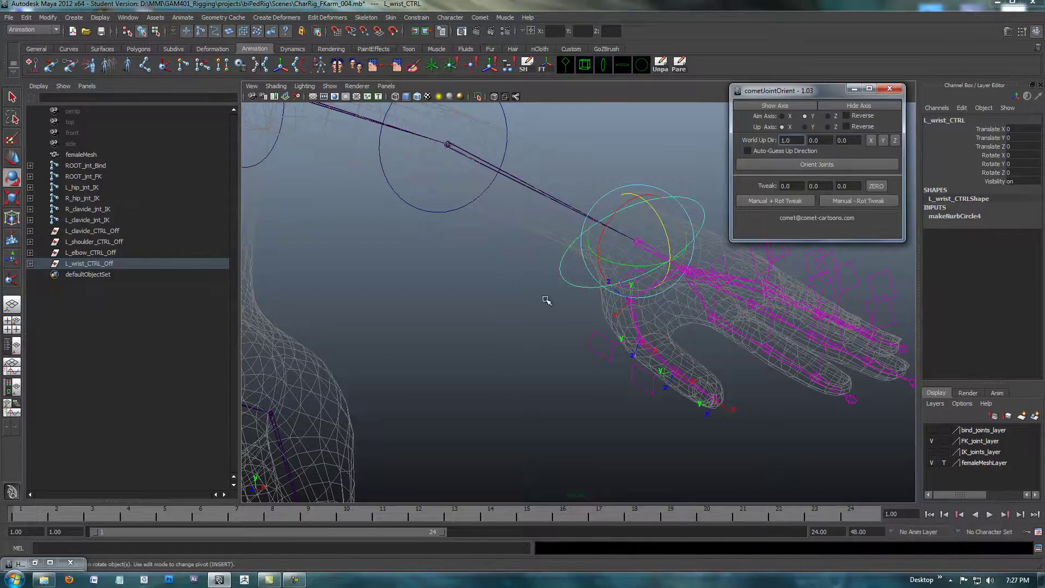
Inspect the left arm and hand around the selected wrist control from closer and farther viewpoints.
alt+middle_drag(545, 299, 513, 325)
alt+right_drag(513, 324, 516, 285)
alt+middle_drag(516, 285, 459, 279)
alt+drag(460, 278, 473, 289)
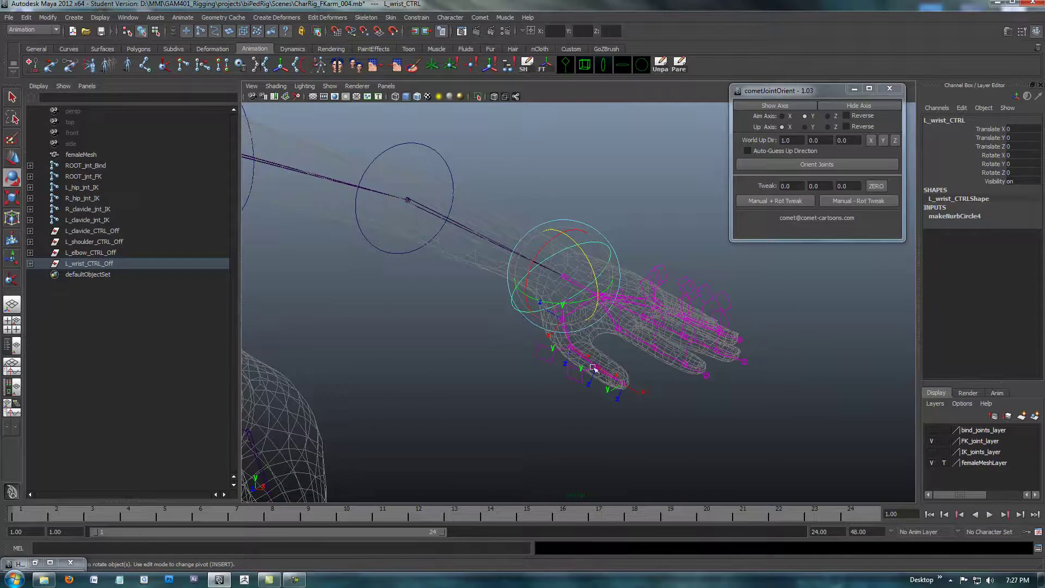
alt+drag(509, 308, 592, 278)
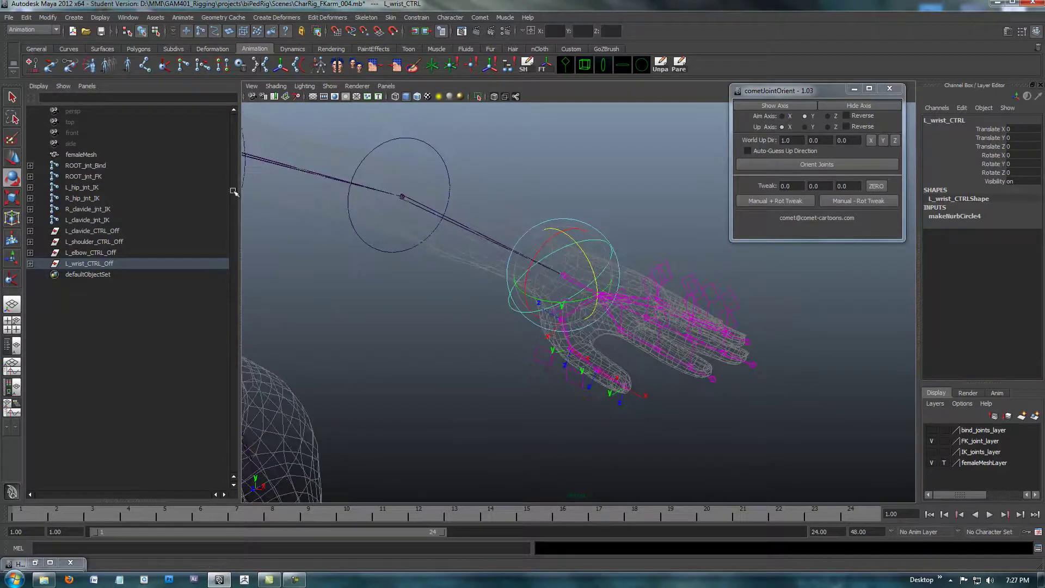
alt+drag(498, 265, 299, 164)
alt+drag(510, 348, 423, 320)
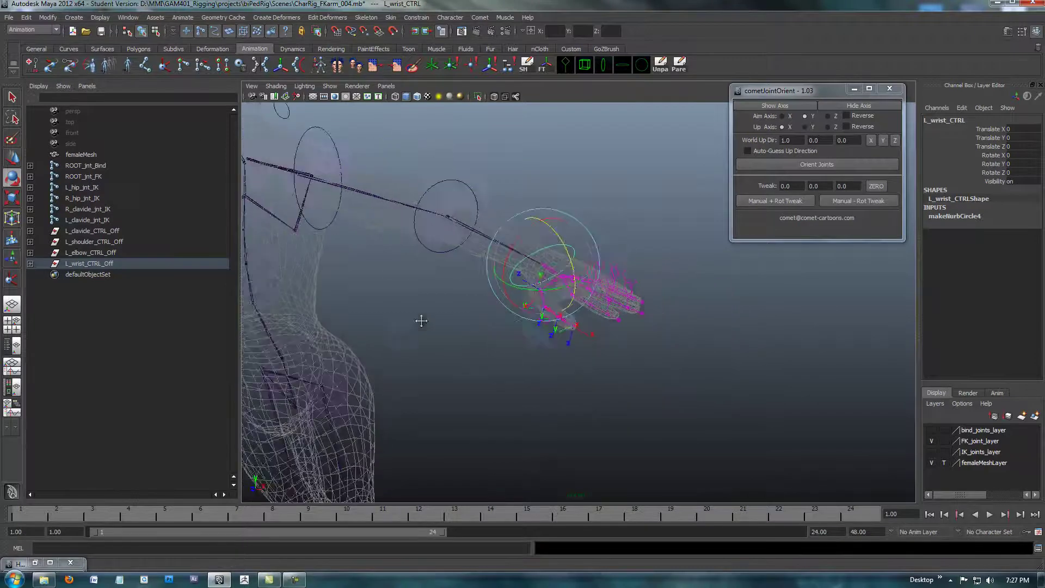
alt+right_drag(423, 320, 573, 331)
alt+drag(574, 332, 538, 321)
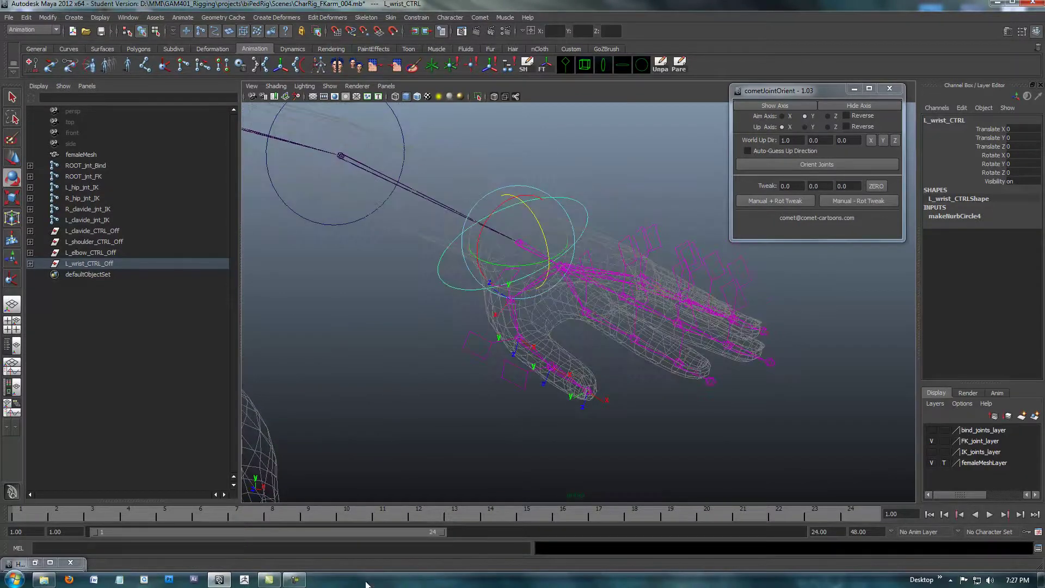
Undo the recent selections and the parenting of L_fingers_CTRL to the palm joint.
key(ctrl+z)
key(ctrl+z)
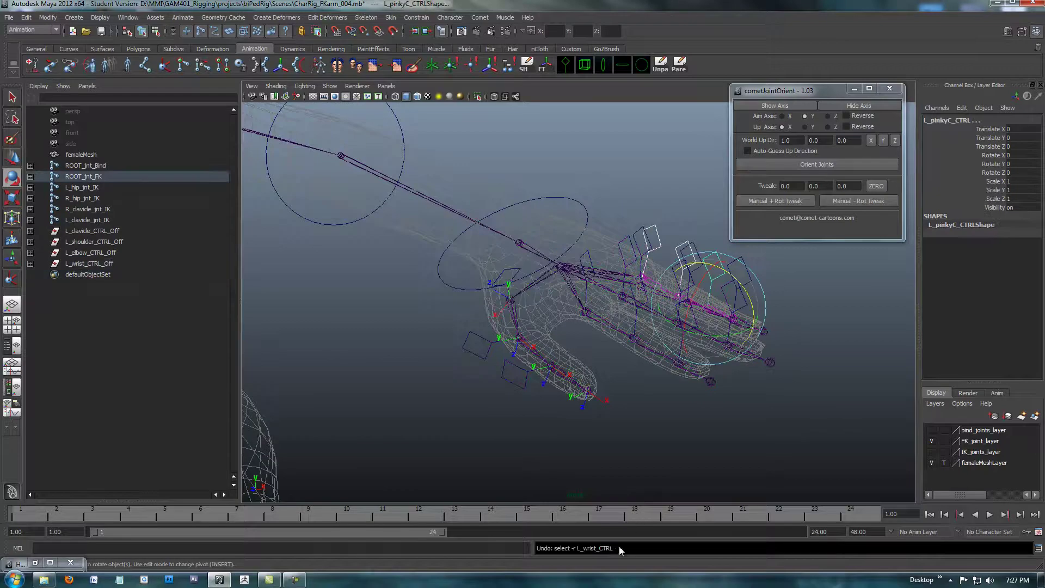
key(ctrl+z)
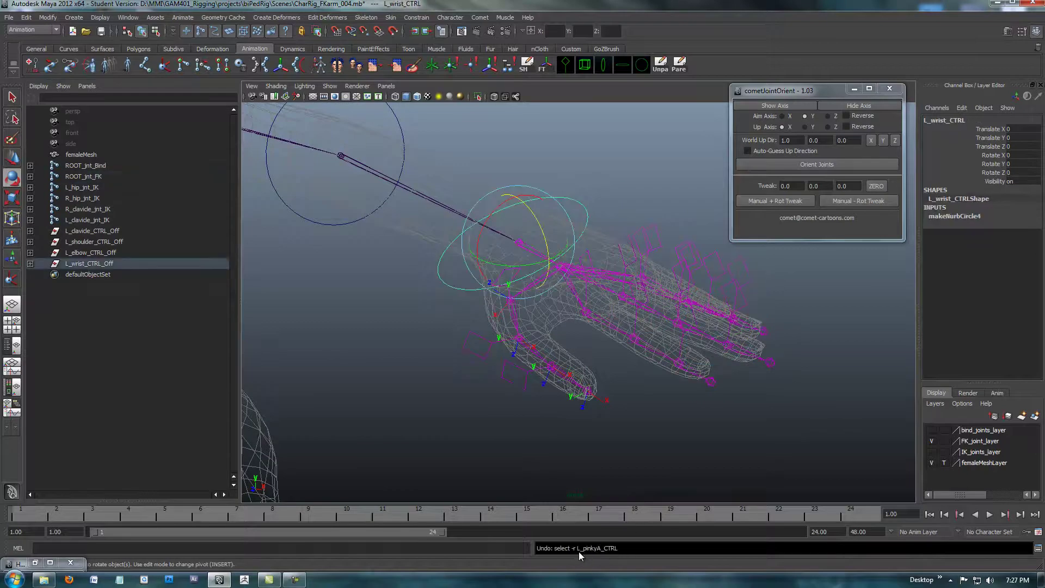
key(ctrl+z)
key(ctrl+z)
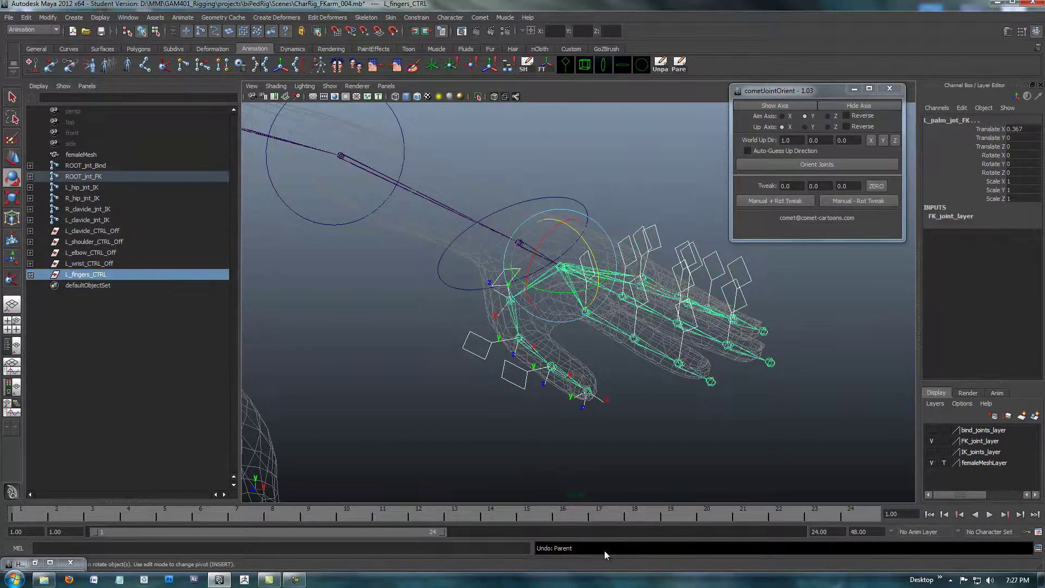
Expand the whole L_fingers_CTRL hierarchy in the Outliner and examine its finger groups and the palm joint area.
alt+drag(360, 295, 338, 292)
alt+right_drag(338, 291, 426, 280)
alt+right_drag(550, 312, 536, 305)
scroll(535, 305, up, 1)
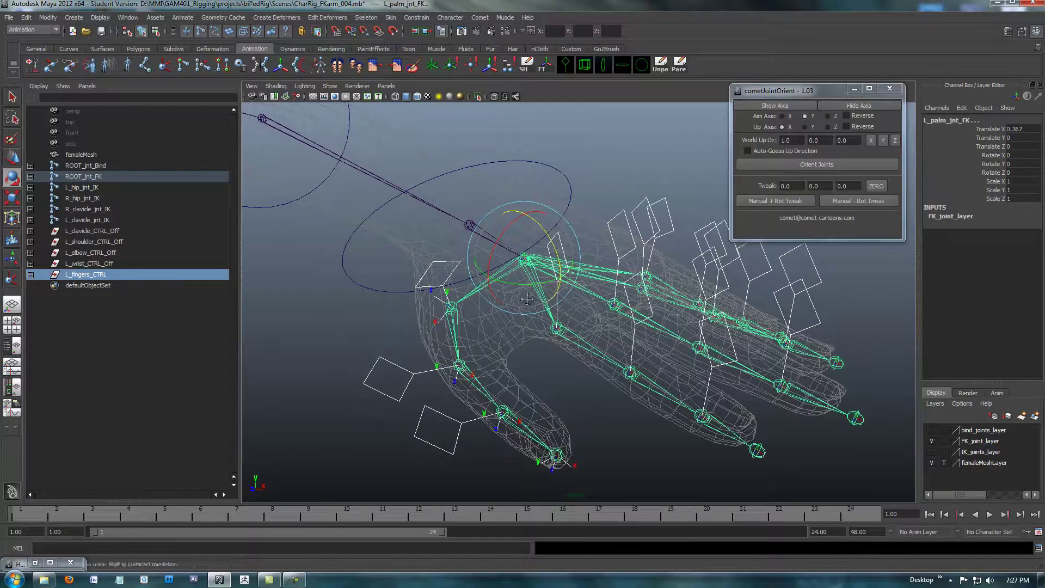
alt+middle_drag(552, 262, 507, 290)
alt+right_drag(506, 290, 705, 267)
shift+click(32, 275)
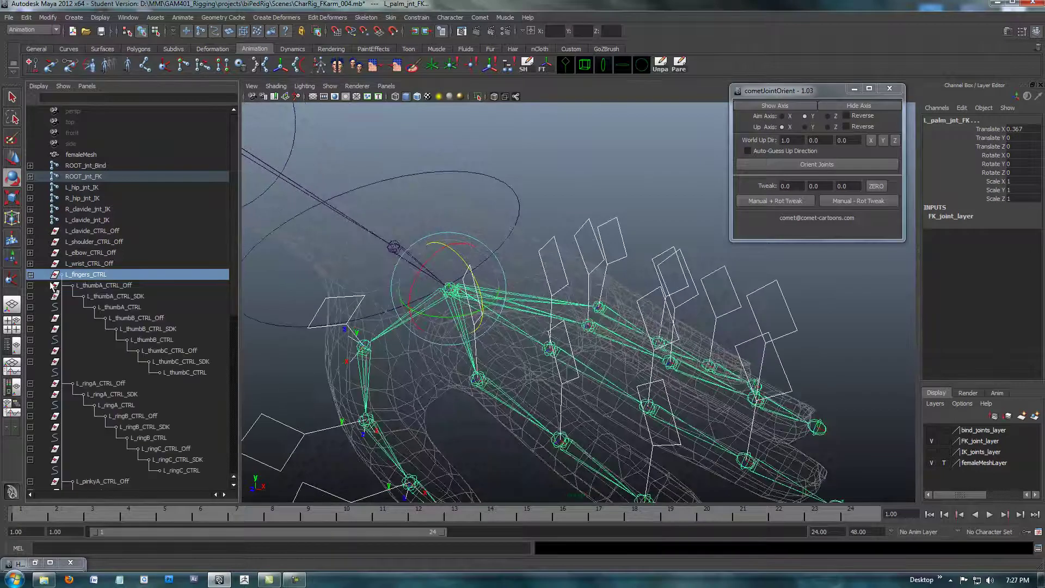
drag(231, 266, 231, 297)
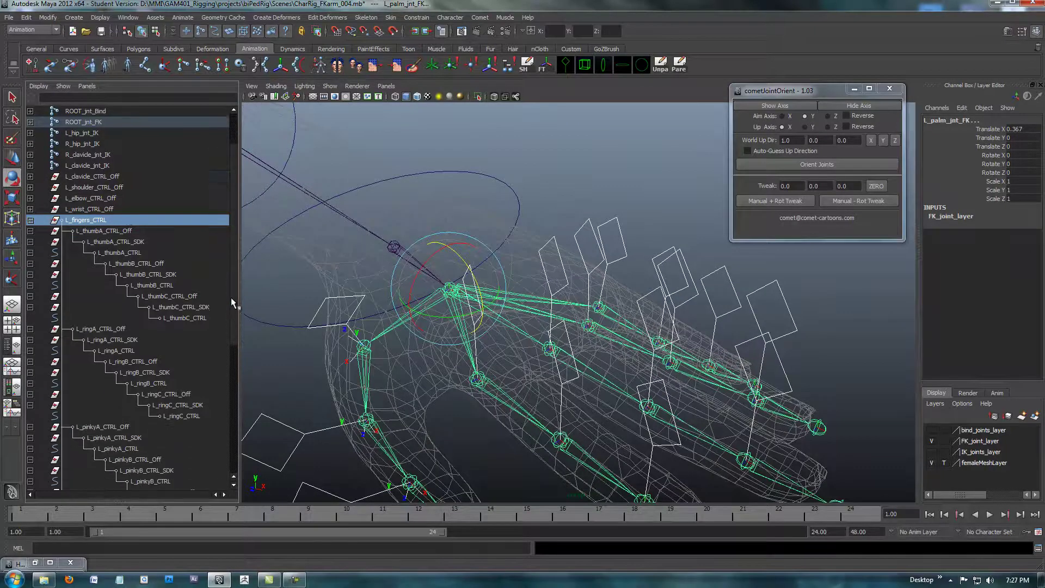
scroll(403, 240, down, 3)
scroll(403, 240, up, 5)
Parent-constrain L_fingers_CTRL to L_palm_jnt_FK, and collapse the group's hierarchy in the Outliner.
click(605, 192)
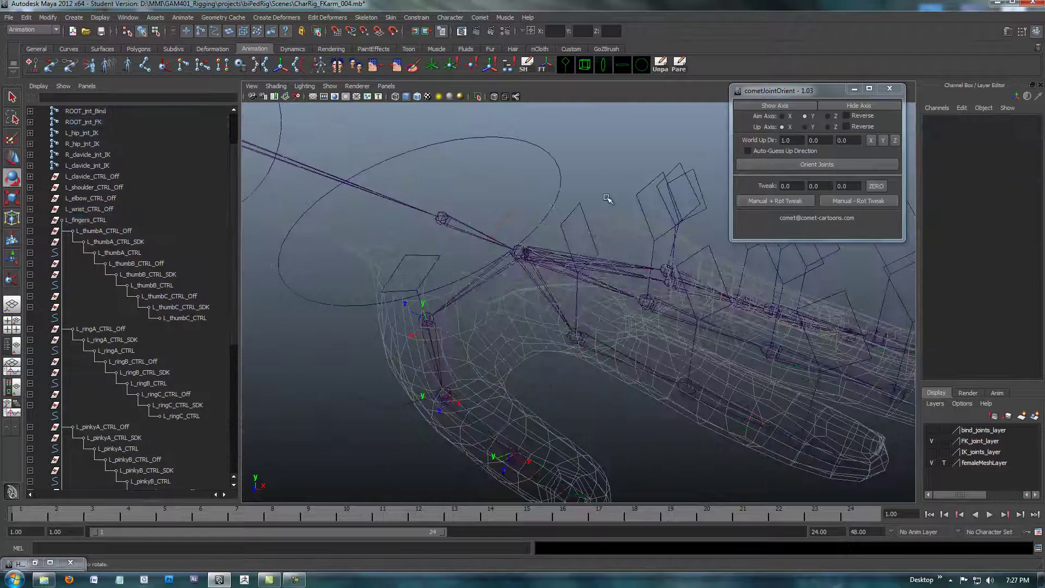
click(520, 260)
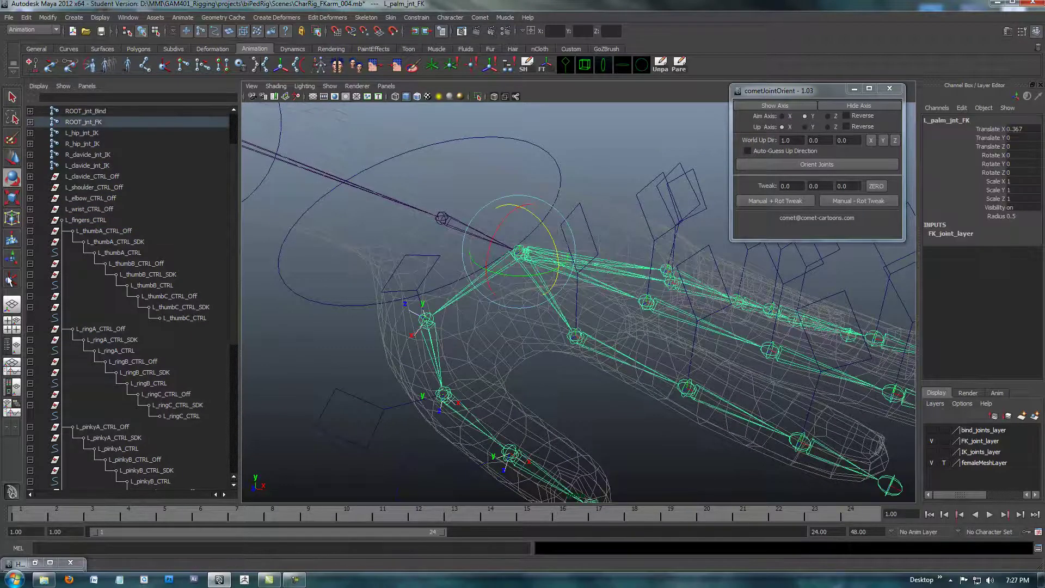
click(80, 220)
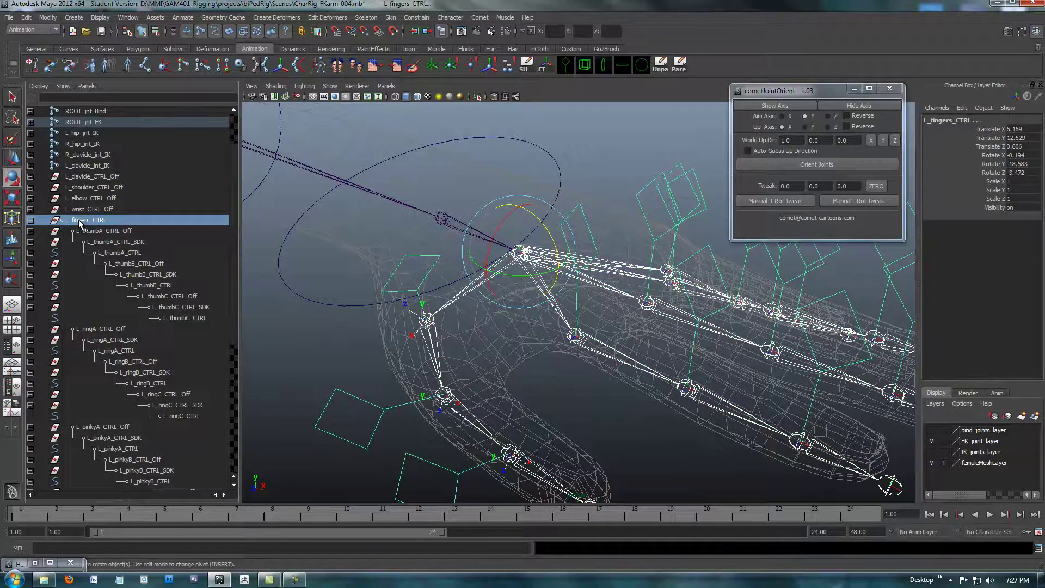
key(space)
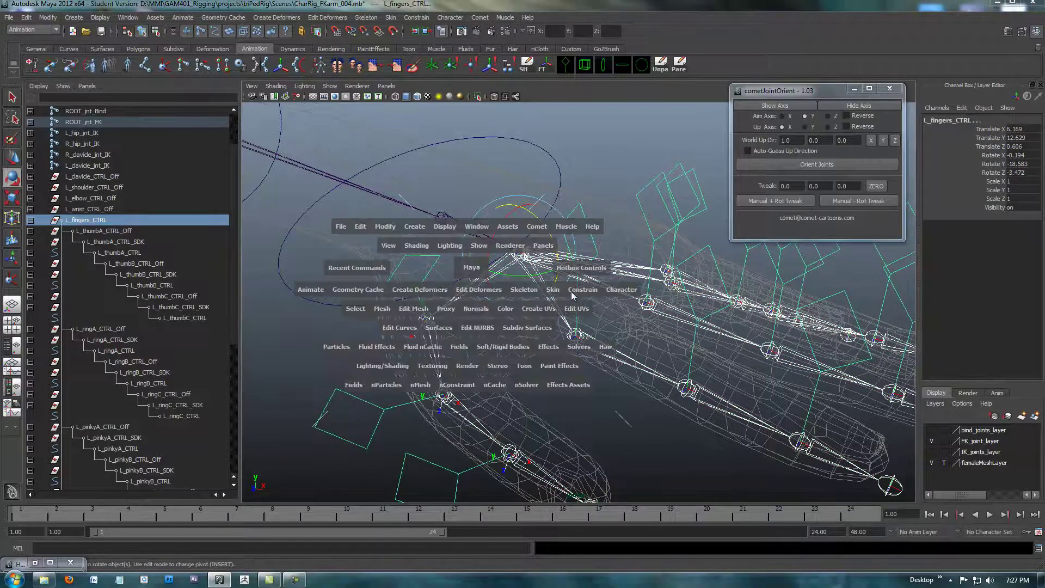
drag(573, 291, 591, 349)
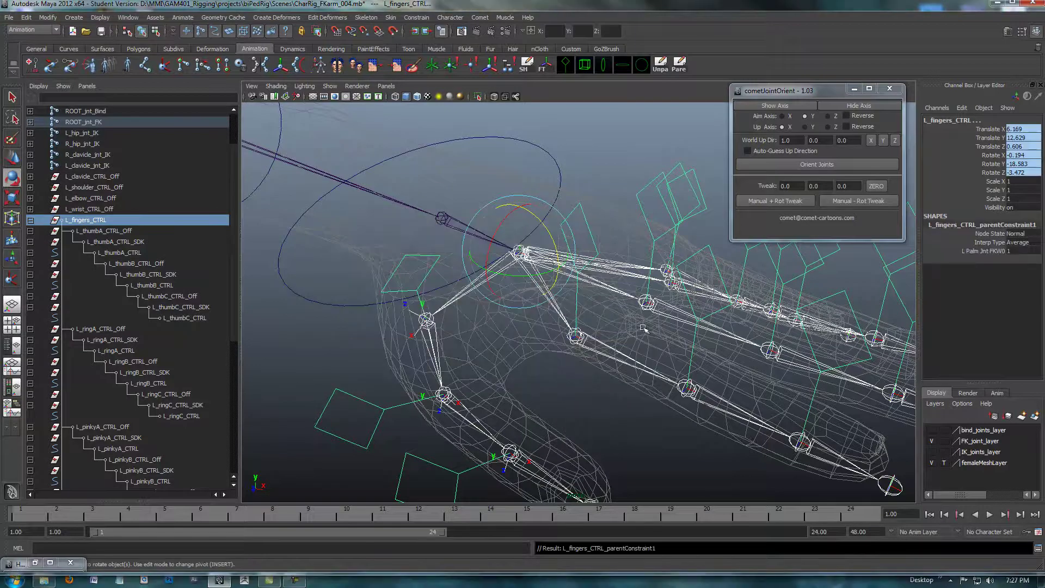
key(f)
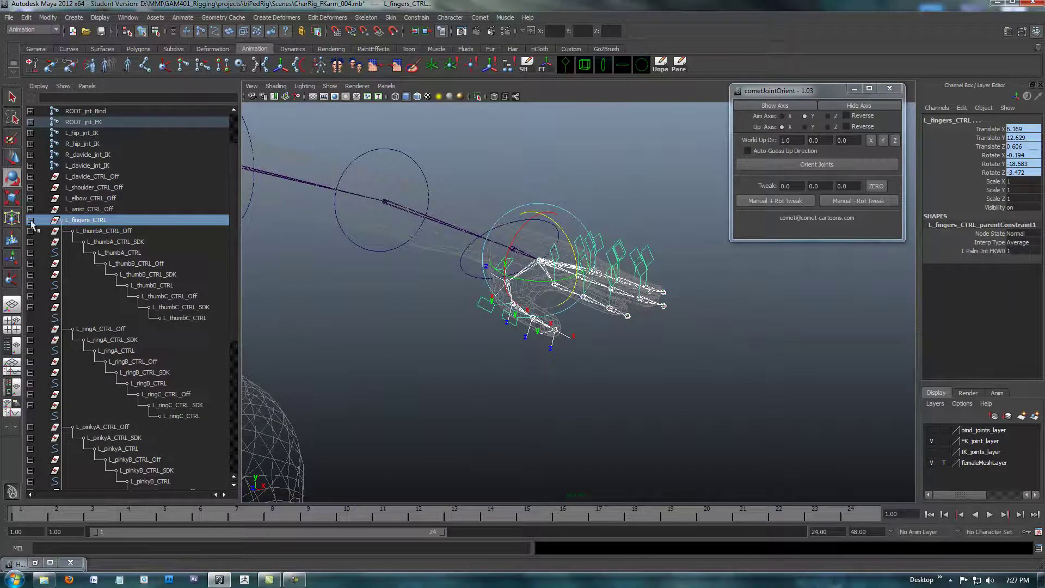
click(31, 219)
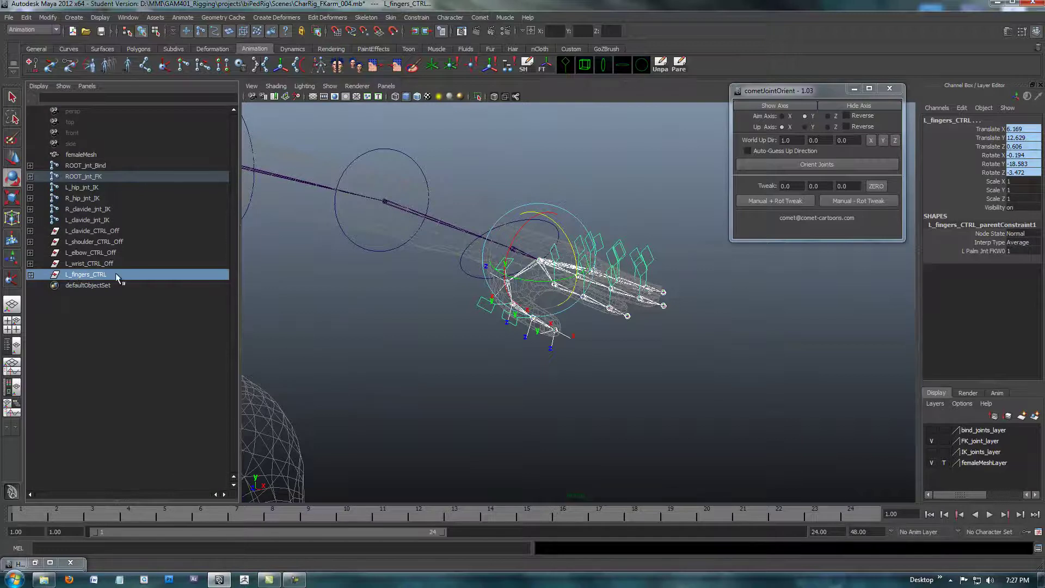
Try moving L_wrist_CTRL to test whether the constrained finger controls follow the palm, and undo the move.
alt+middle_drag(457, 315, 433, 317)
alt+right_drag(433, 317, 497, 313)
alt+middle_drag(348, 251, 385, 289)
alt+right_drag(385, 289, 451, 215)
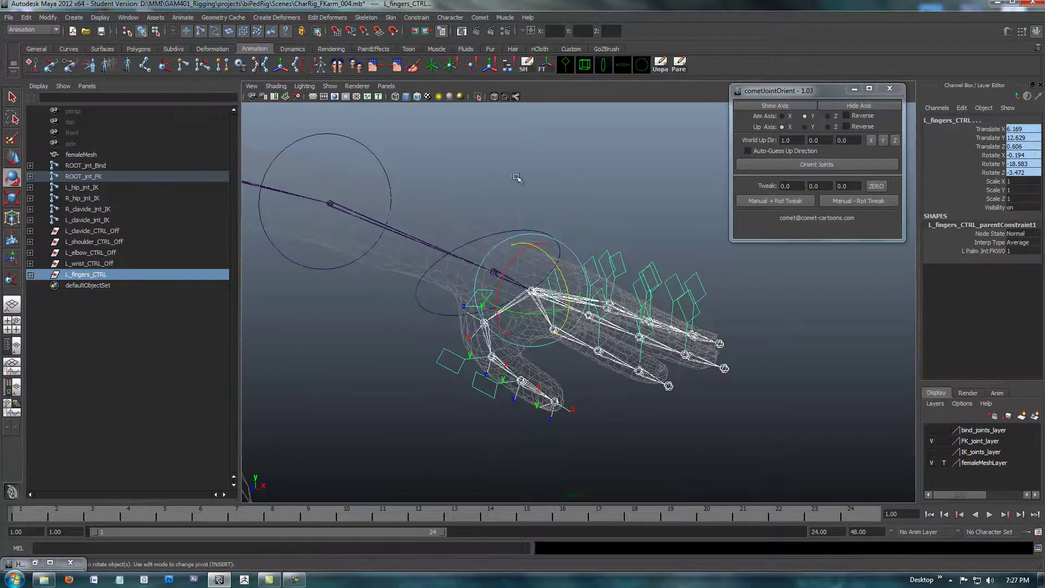
drag(463, 232, 458, 234)
alt+drag(516, 252, 455, 306)
key(w)
alt+middle_drag(479, 370, 636, 284)
alt+right_drag(636, 284, 459, 289)
alt+drag(459, 289, 464, 332)
middle_drag(465, 332, 420, 296)
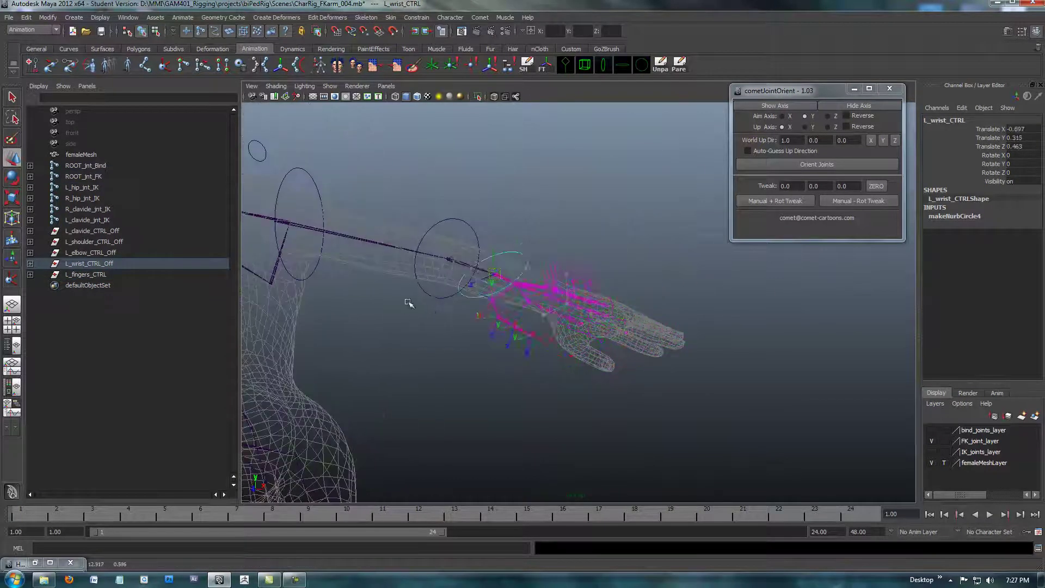
key(ctrl+z)
alt+drag(474, 344, 550, 305)
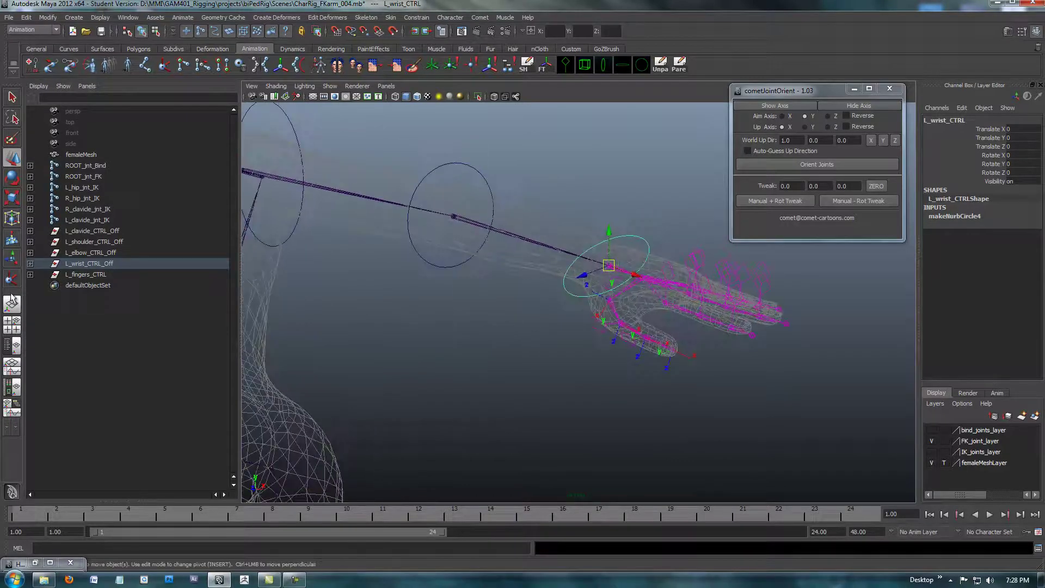
Check the L_fingers_CTRL selection, then try rotating L_clavicle_CTRL to test the arm controls and undo it.
click(86, 274)
alt+right_drag(601, 278, 564, 280)
alt+middle_drag(416, 269, 539, 321)
alt+right_drag(539, 321, 434, 271)
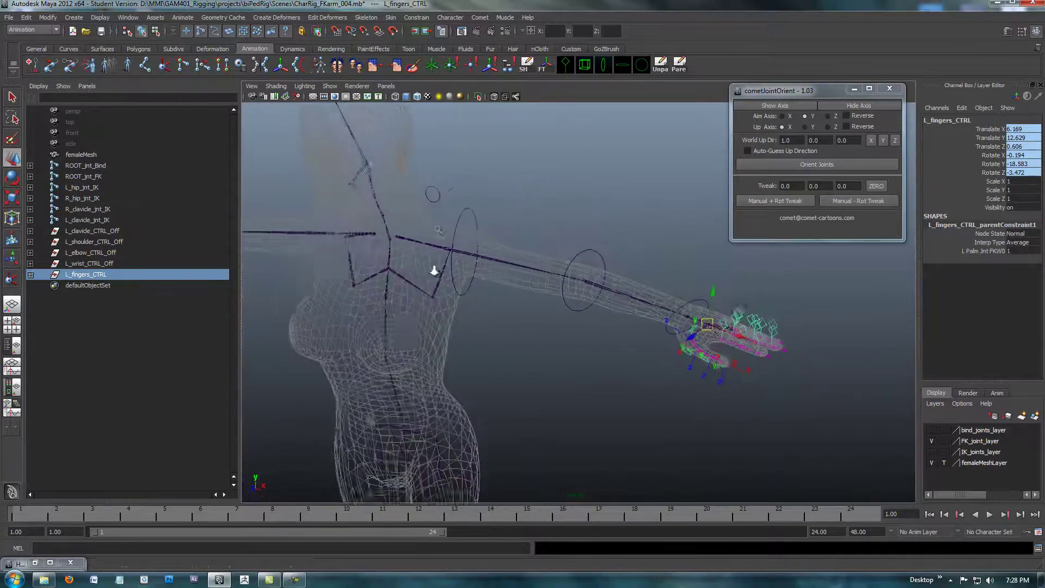
click(434, 192)
alt+drag(490, 261, 430, 206)
key(e)
key(ctrl+z)
Select the groups from L_clavicle_CTRL_Off through L_fingers_CTRL and frame their nodes in the Hypergraph hierarchy window.
alt+right_drag(630, 264, 506, 312)
alt+drag(506, 311, 327, 305)
drag(99, 233, 99, 275)
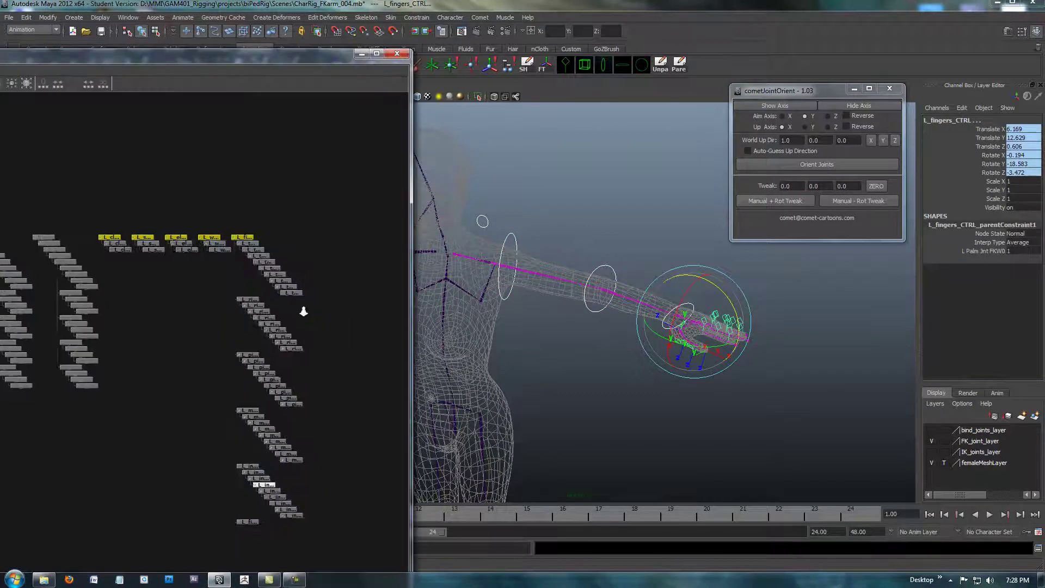
drag(209, 56, 437, 60)
alt+right_drag(364, 266, 571, 322)
alt+middle_drag(306, 252, 210, 309)
alt+right_drag(209, 309, 231, 277)
alt+middle_drag(231, 277, 184, 285)
alt+middle_drag(278, 297, 194, 317)
alt+right_drag(290, 311, 199, 263)
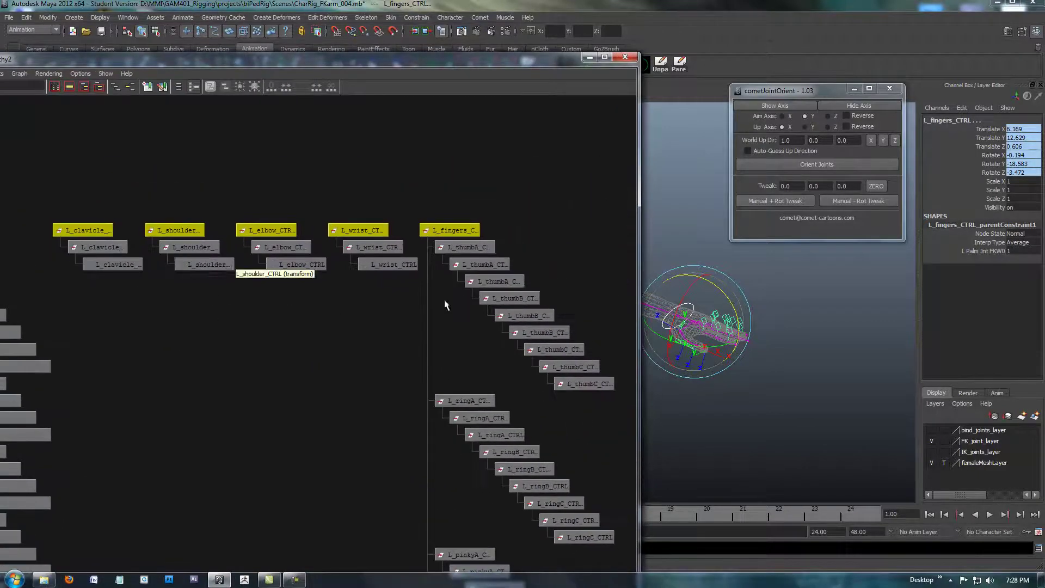
alt+right_drag(439, 311, 364, 299)
alt+middle_drag(364, 358, 336, 326)
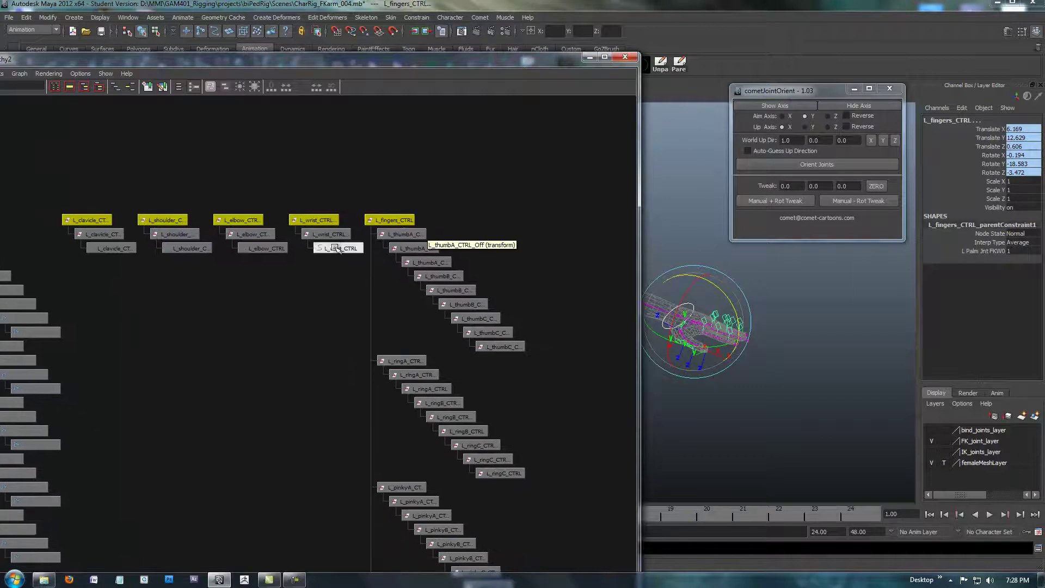
Parent L_fingers_CTRL under L_wrist_CTRL, and L_wrist_CTRL_Off under L_elbow_CTRL in the Hypergraph.
click(385, 180)
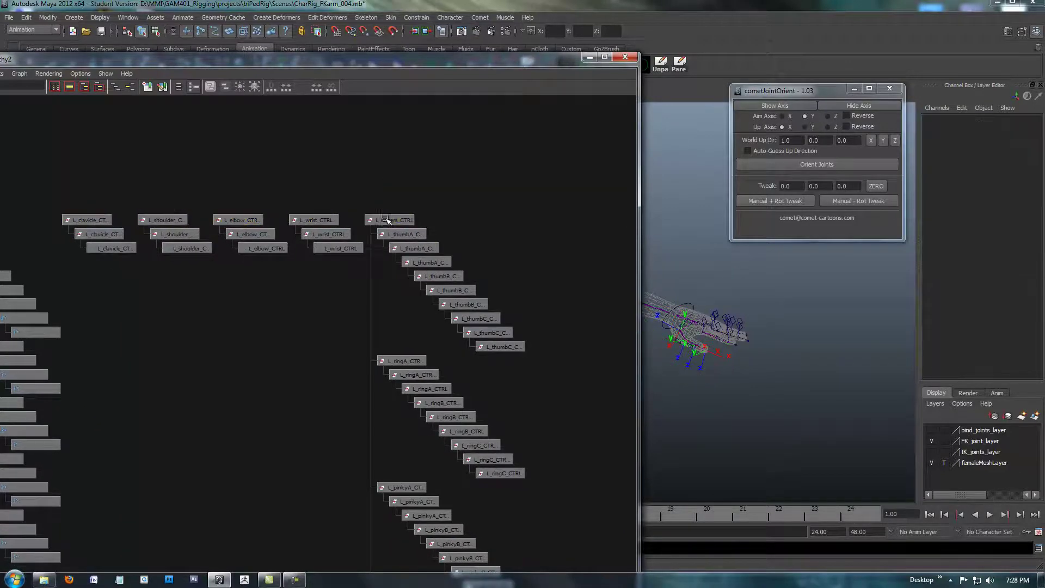
click(391, 220)
middle_drag(391, 220, 313, 223)
click(313, 220)
middle_drag(274, 251, 196, 251)
Parent L_elbow_CTRL_Off under L_shoulder_CTRL and L_shoulder_CTRL_Off under L_clavicle_CTRL, and minimize the Hypergraph window.
click(242, 220)
click(162, 220)
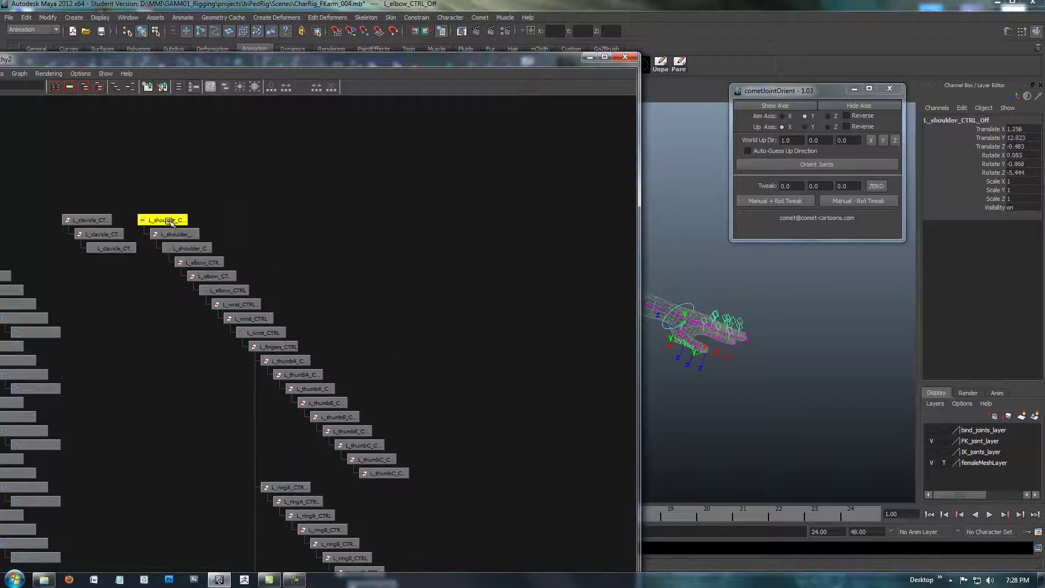
middle_drag(162, 220, 114, 250)
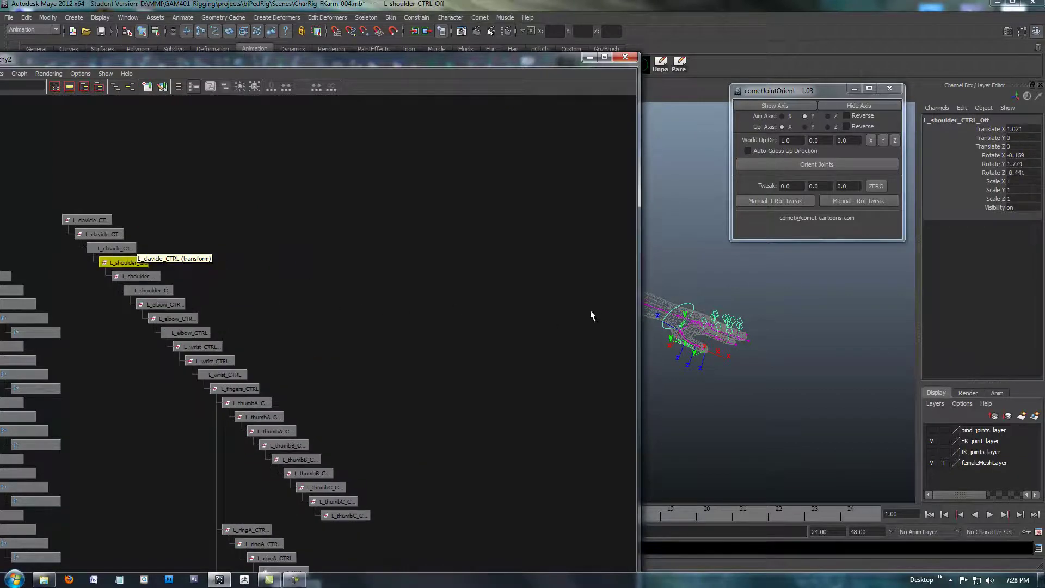
alt+right_drag(365, 316, 136, 288)
alt+middle_drag(390, 345, 394, 193)
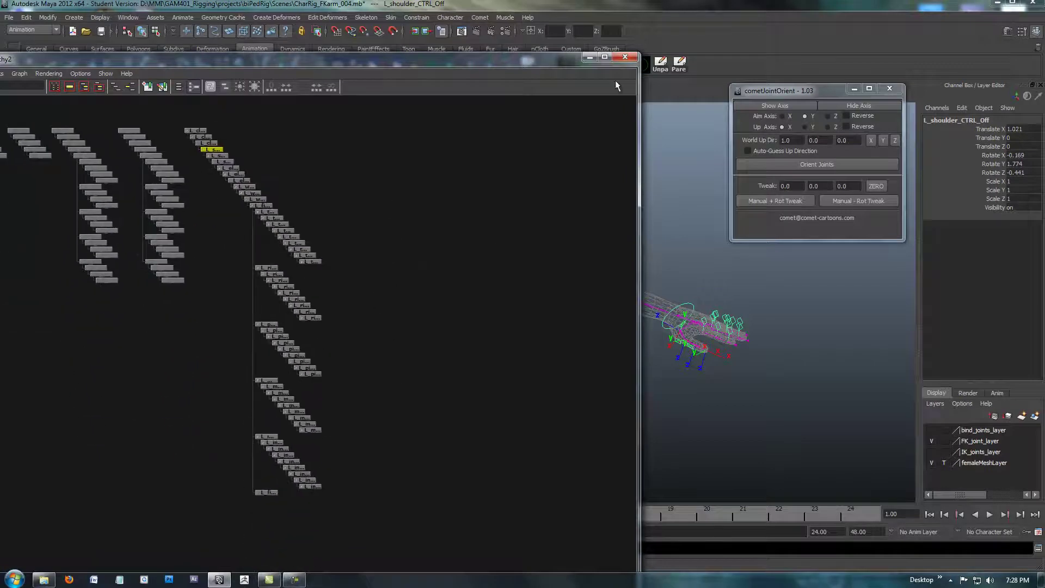
click(589, 56)
Try rotating L_clavicle_CTRL to test how the parented arm and finger controls follow, and undo the rotation.
alt+drag(536, 283, 555, 185)
click(555, 185)
click(427, 210)
alt+drag(485, 332, 437, 340)
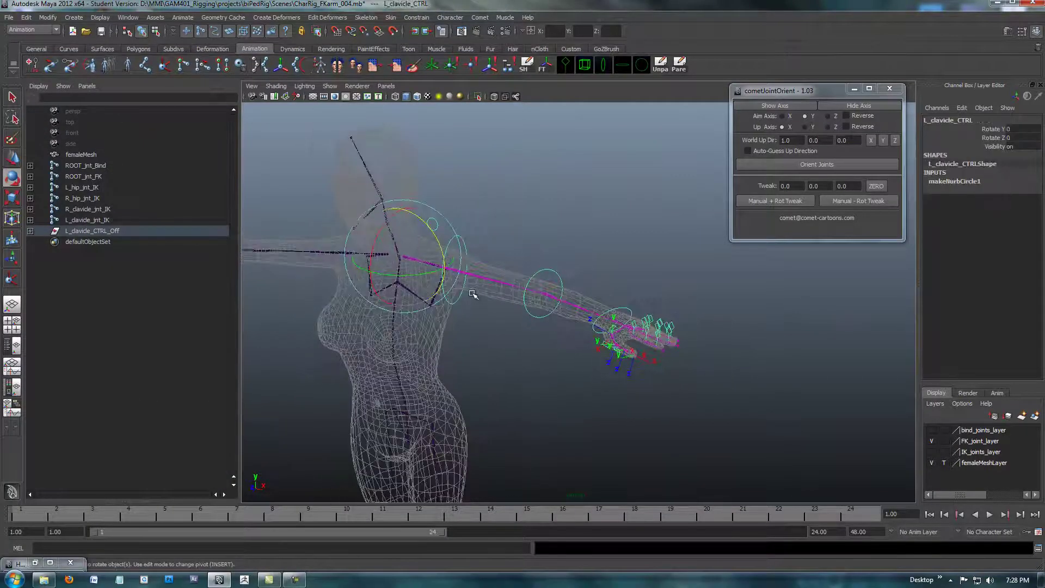
drag(442, 251, 447, 217)
key(ctrl+z)
Reselect L_clavicle_CTRL and view the complete left arm control chain.
alt+middle_drag(438, 234, 374, 233)
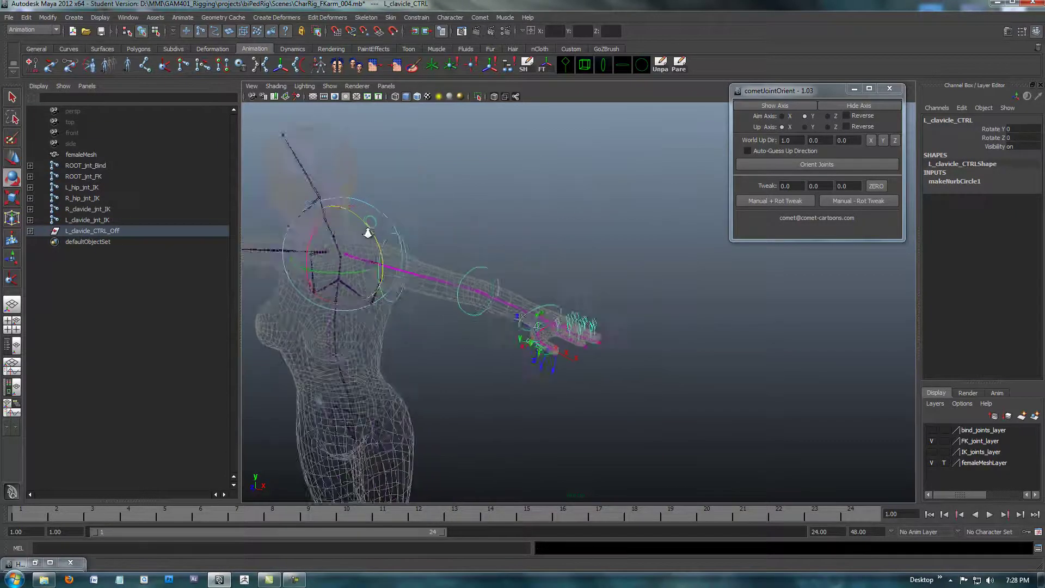
alt+right_drag(373, 233, 508, 222)
alt+drag(509, 221, 494, 228)
click(372, 209)
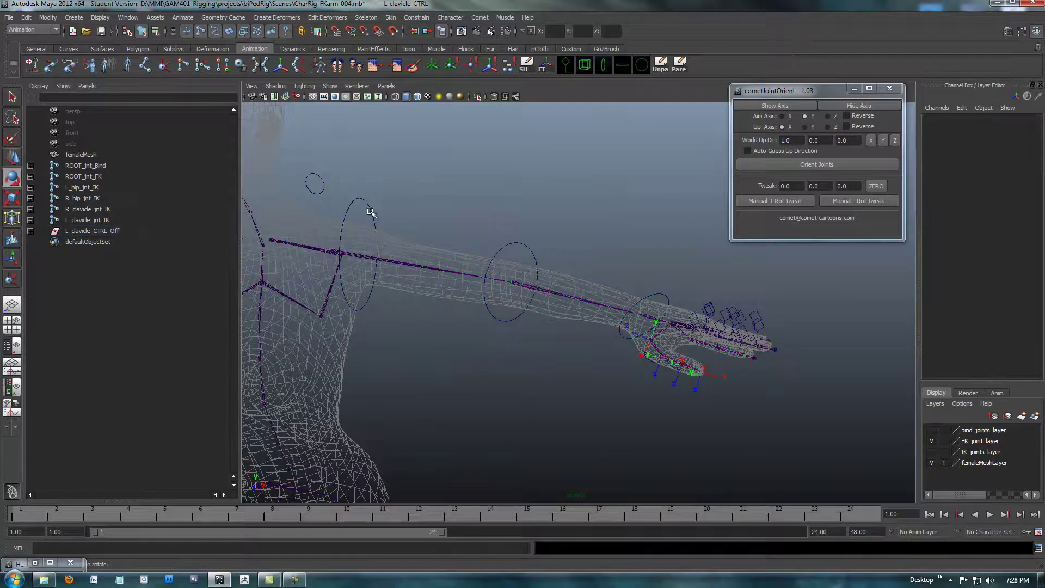
click(305, 187)
alt+middle_drag(427, 250, 545, 233)
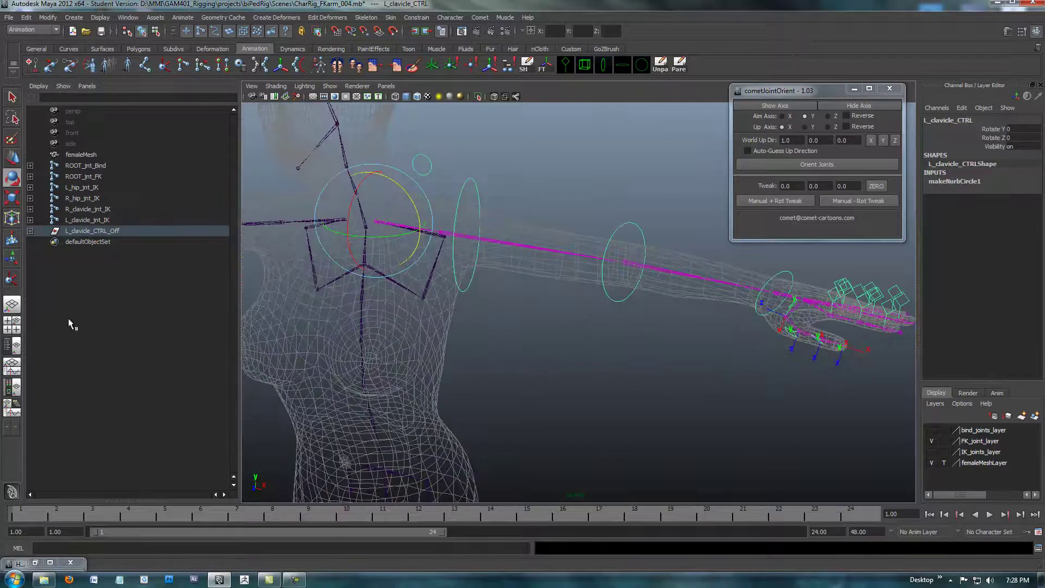
Expand the whole L_clavicle_CTRL_Off hierarchy in a widened Outliner and review its nested shoulder, elbow, wrist and finger controls.
shift+click(30, 231)
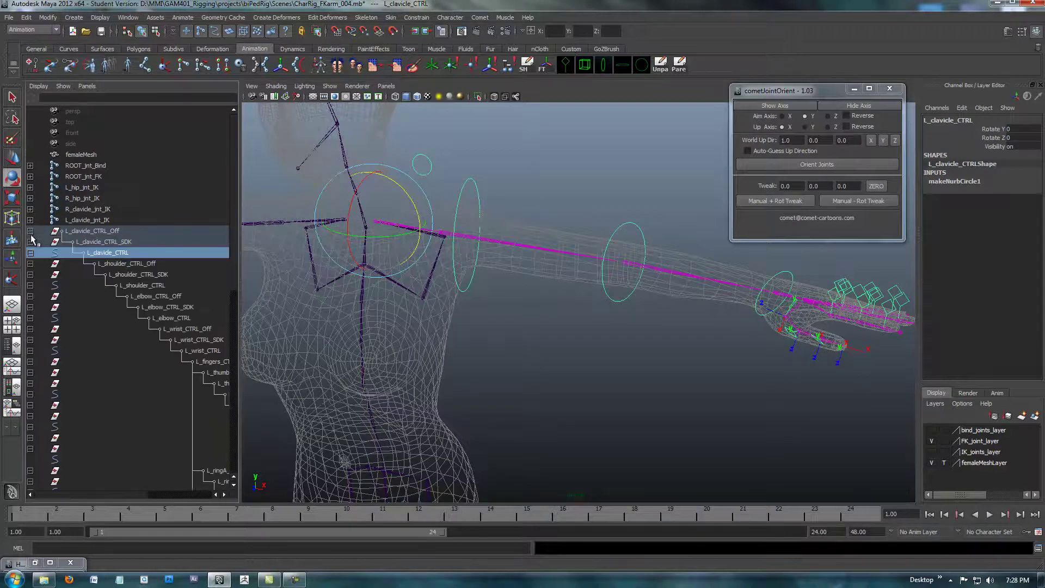
drag(238, 298, 556, 297)
drag(332, 361, 323, 253)
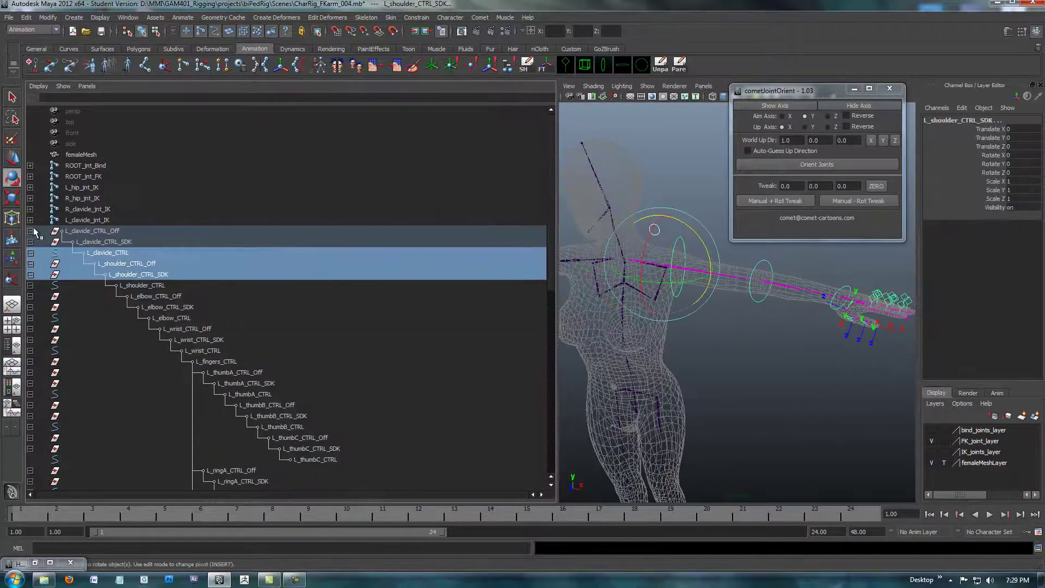
click(50, 229)
drag(273, 318, 262, 304)
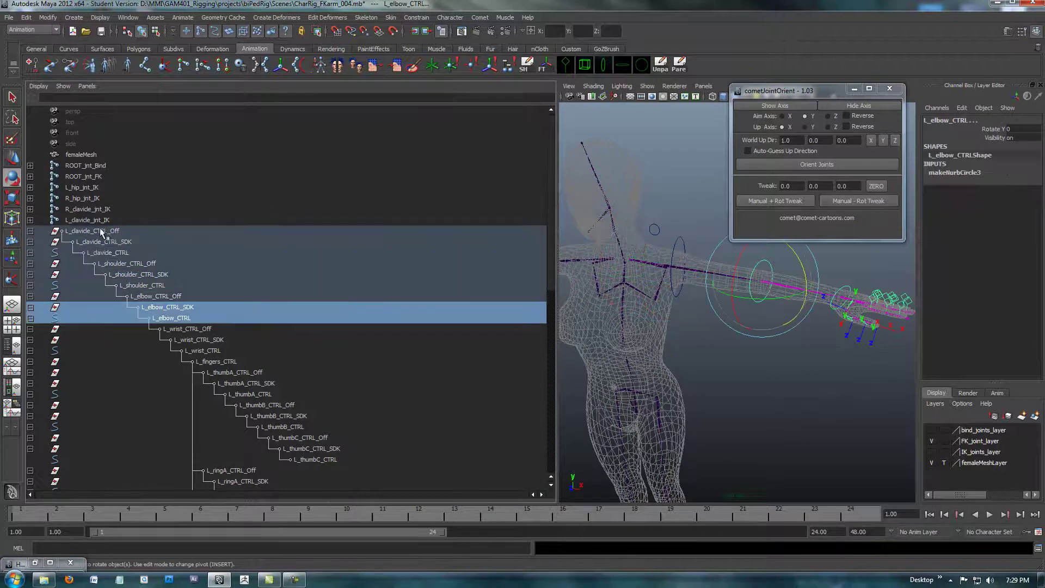
Select L_clavicle_CTRL_Off, review its full hierarchy down to the index finger controls, and narrow the Outliner.
click(99, 231)
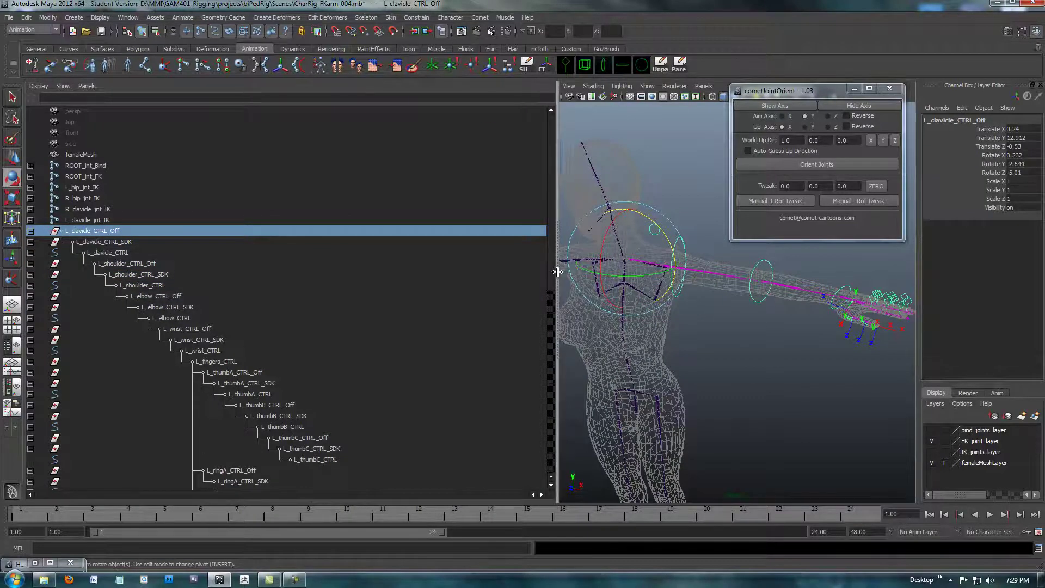
drag(558, 272, 605, 435)
click(293, 580)
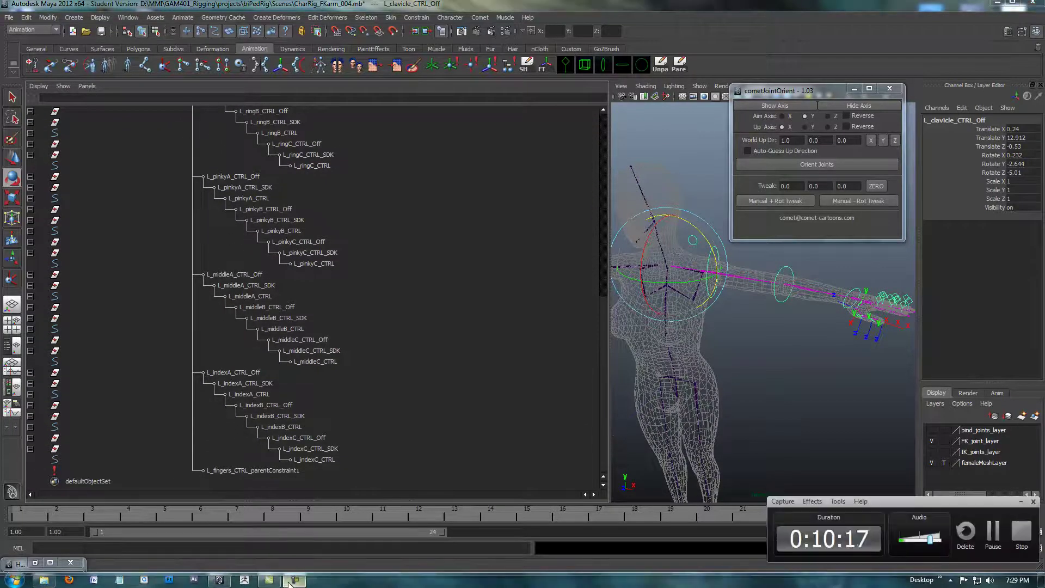
click(289, 582)
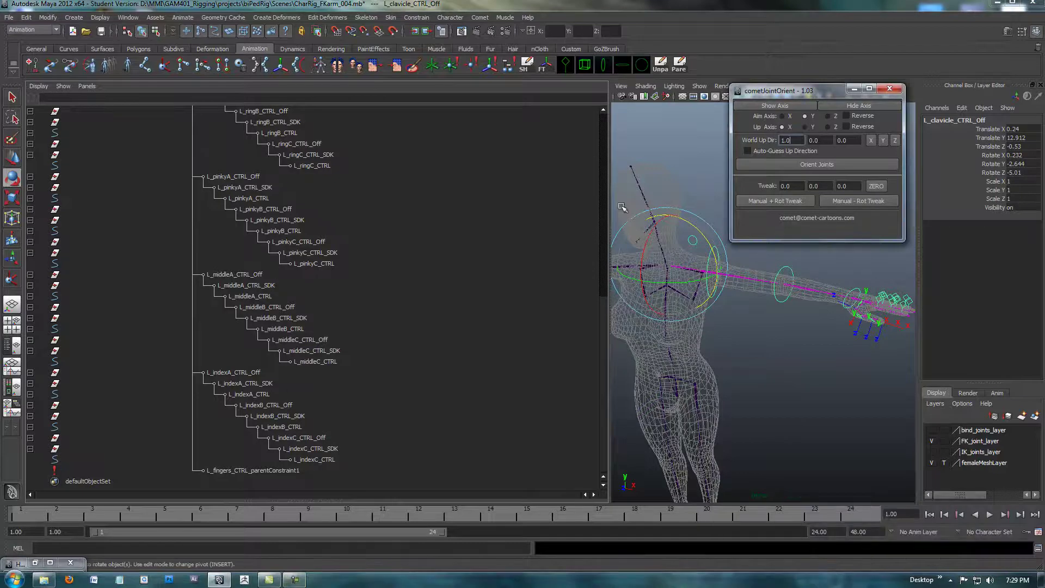
drag(602, 334, 604, 122)
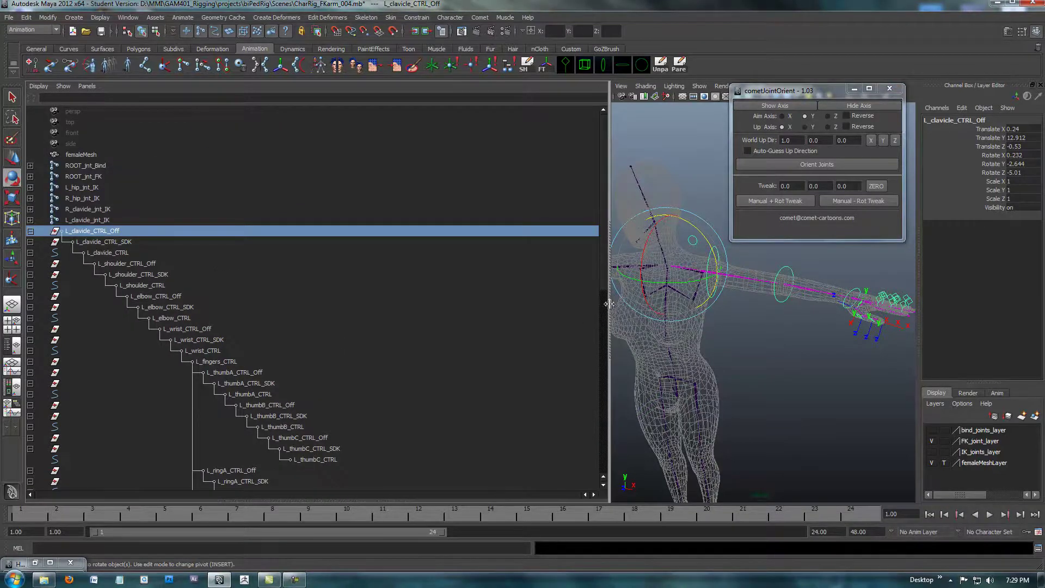
drag(609, 303, 372, 299)
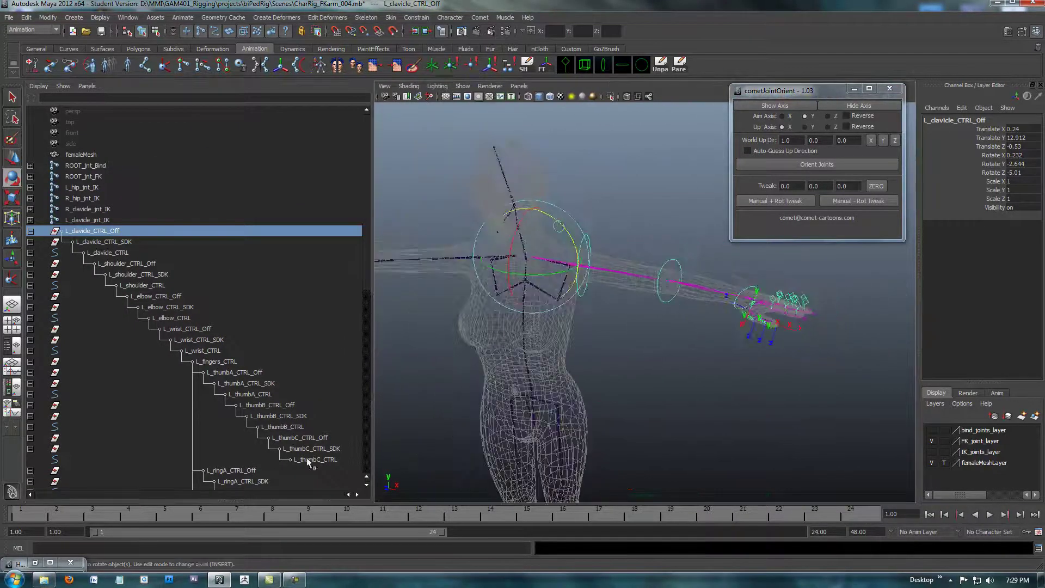
Restore the Hypergraph window and examine the left arm control chain starting at L_clavicle_CTRL_Off, ending with nothing selected.
click(34, 563)
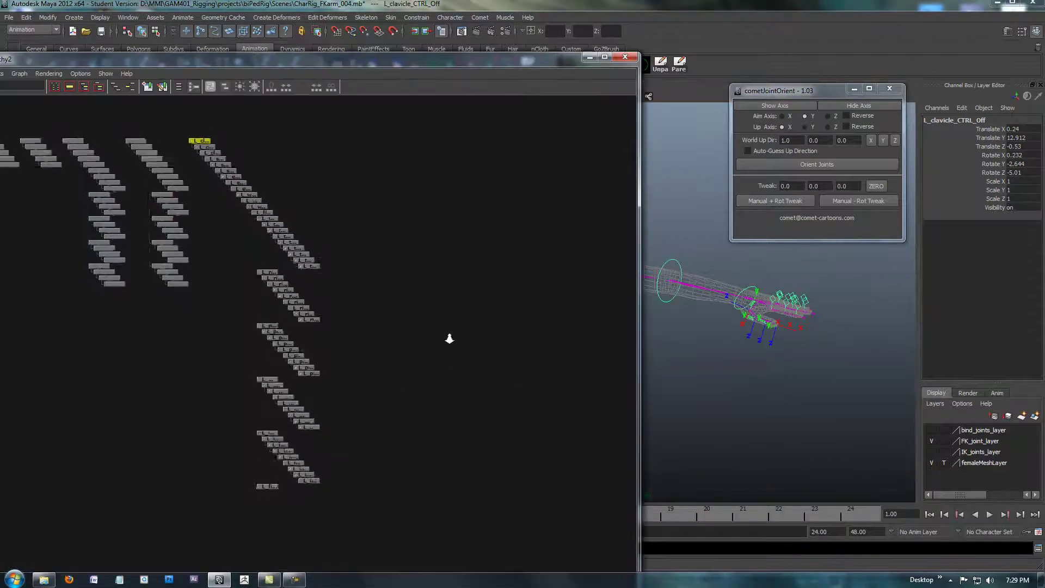
alt+right_drag(224, 290, 448, 289)
alt+middle_drag(335, 217, 344, 408)
alt+right_drag(217, 271, 299, 270)
alt+middle_drag(297, 251, 349, 345)
alt+right_drag(190, 211, 238, 211)
alt+middle_drag(238, 210, 284, 368)
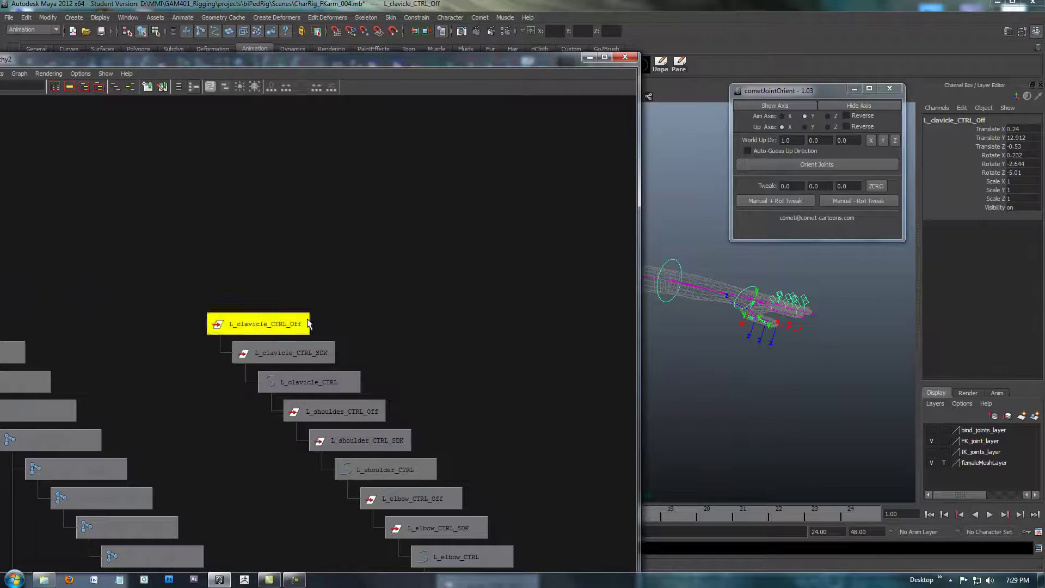
alt+middle_drag(286, 305, 281, 236)
scroll(311, 224, down, 1)
click(300, 293)
Move the Hypergraph window aside to uncover the character and select L_clavicle_CTRL in the viewport.
drag(535, 60, 322, 19)
alt+drag(639, 191, 563, 190)
click(566, 177)
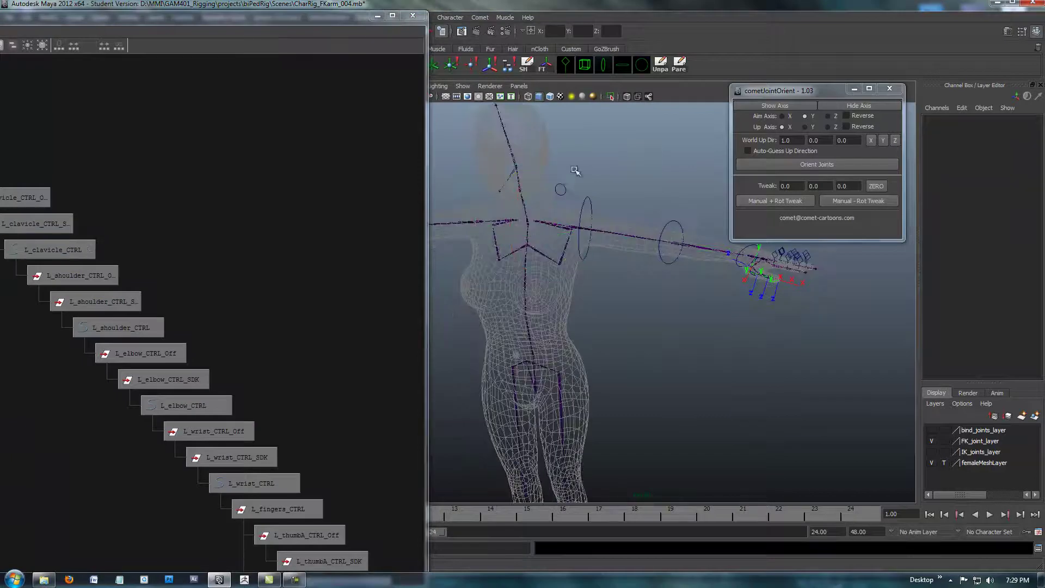
click(560, 189)
alt+drag(544, 293, 658, 343)
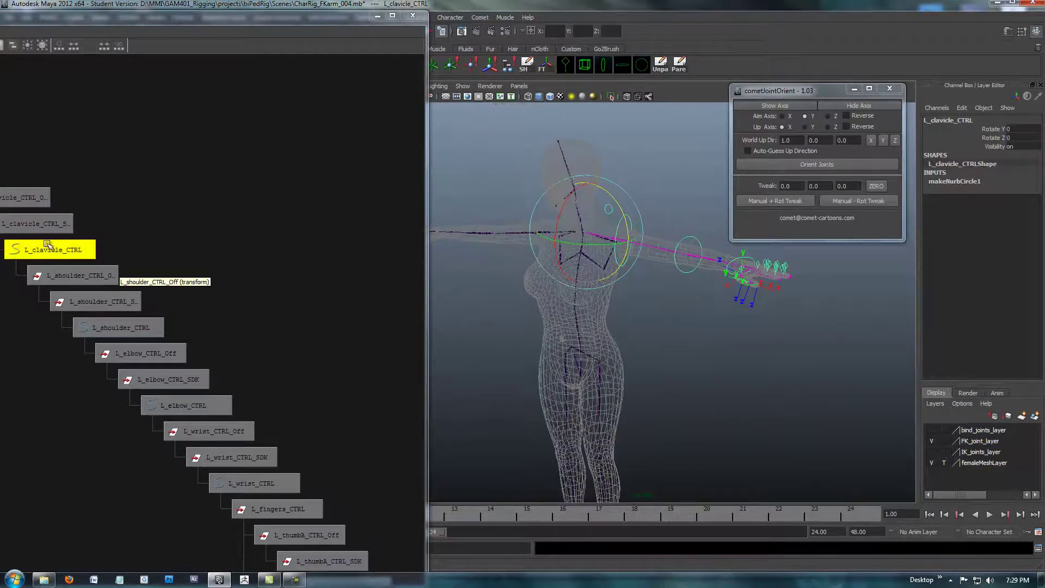
Try rotating L_clavicle_CTRL to test how the arm follows, and undo the latest actions.
drag(626, 251, 603, 274)
click(596, 275)
key(ctrl+z)
key(ctrl+z)
key(ctrl+z)
key(ctrl+z)
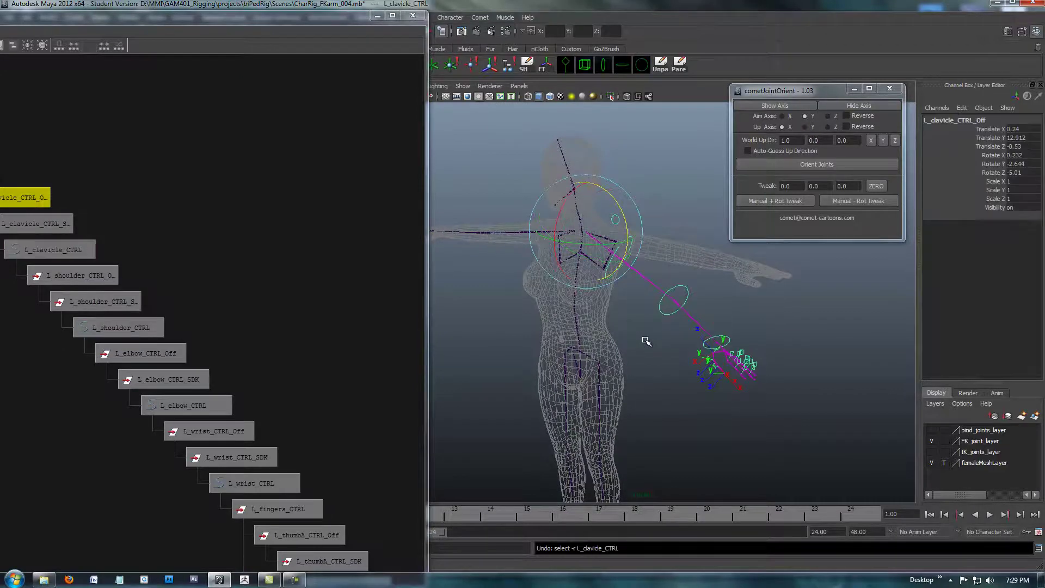
key(ctrl+z)
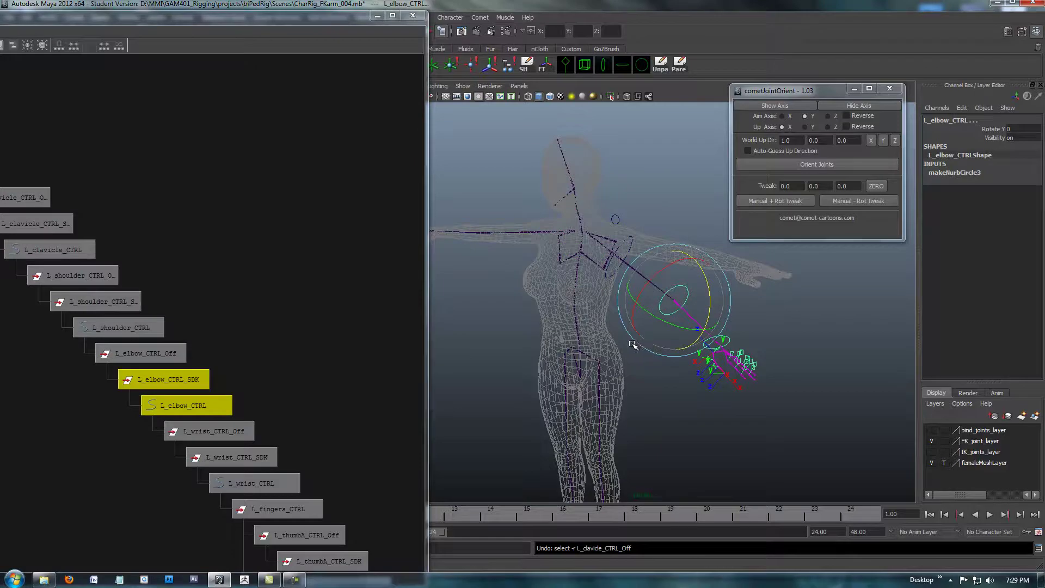
Examine the posed left arm's joints and controls closely, selecting L_shoulder_jnt_FK for inspection and clearing the selection.
alt+drag(633, 347, 607, 361)
alt+right_drag(606, 362, 791, 350)
alt+drag(714, 327, 702, 345)
alt+right_drag(702, 346, 556, 303)
alt+drag(556, 302, 606, 301)
click(634, 296)
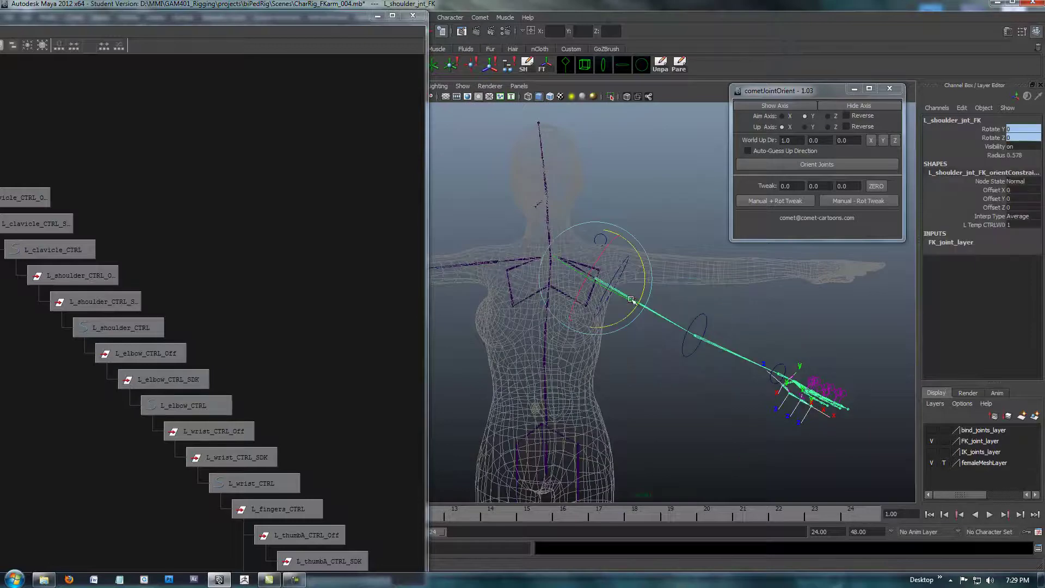
alt+drag(612, 332, 595, 365)
alt+right_drag(595, 364, 610, 321)
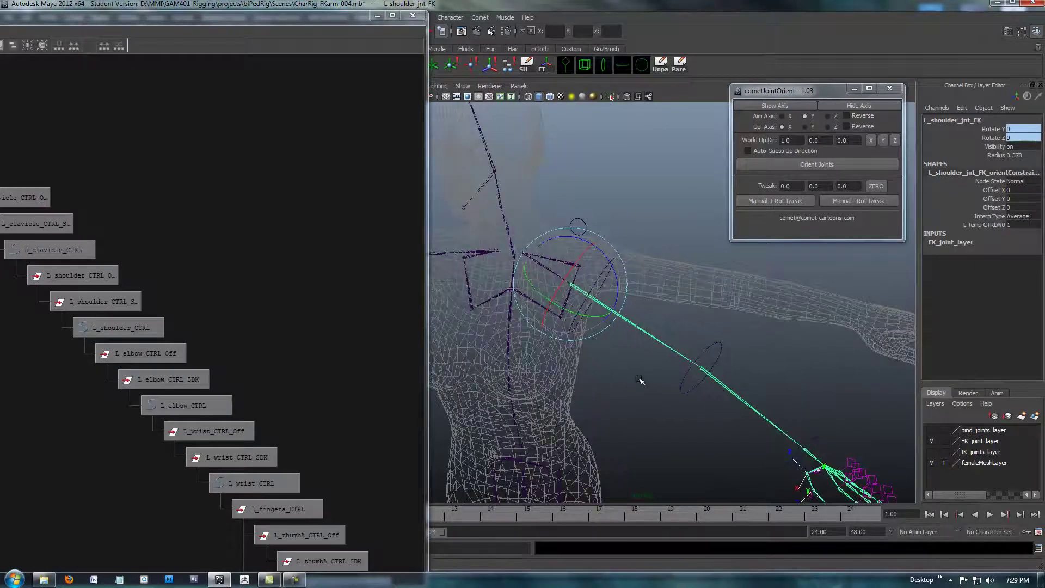
click(587, 323)
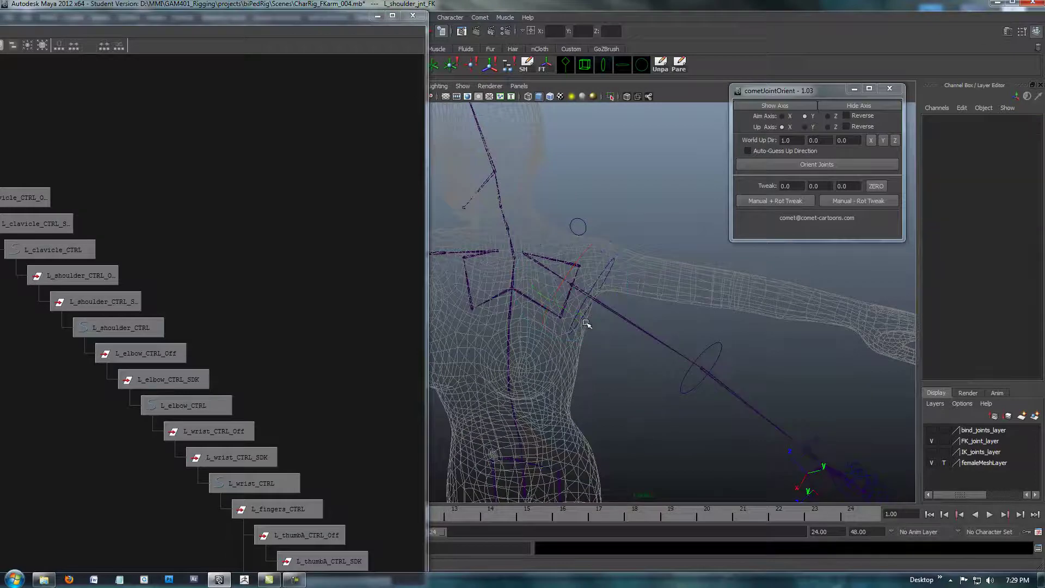
Reset the rotation of L_clavicle_CTRL to 0 to return the arm to its rest pose.
click(296, 578)
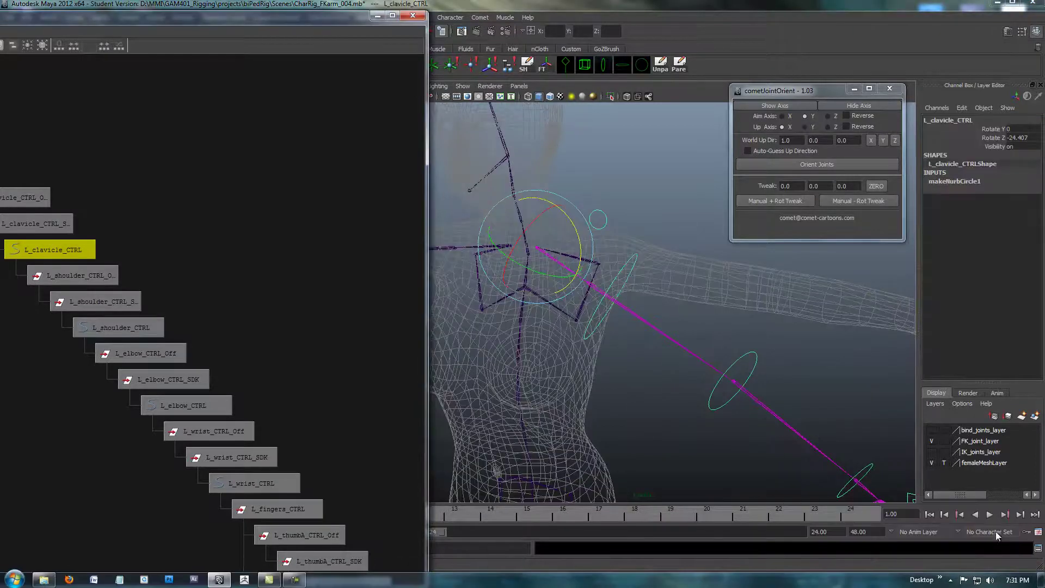
alt+drag(653, 367, 577, 332)
alt+drag(554, 237, 536, 213)
key(ctrl+z)
alt+drag(583, 357, 649, 357)
text(0)
key(Return)
Try rotating L_shoulder_CTRL on different axes to test the upper arm, and undo each rotation.
alt+drag(554, 352, 636, 222)
click(590, 237)
drag(575, 257, 566, 245)
key(ctrl+z)
drag(563, 287, 587, 280)
key(ctrl+z)
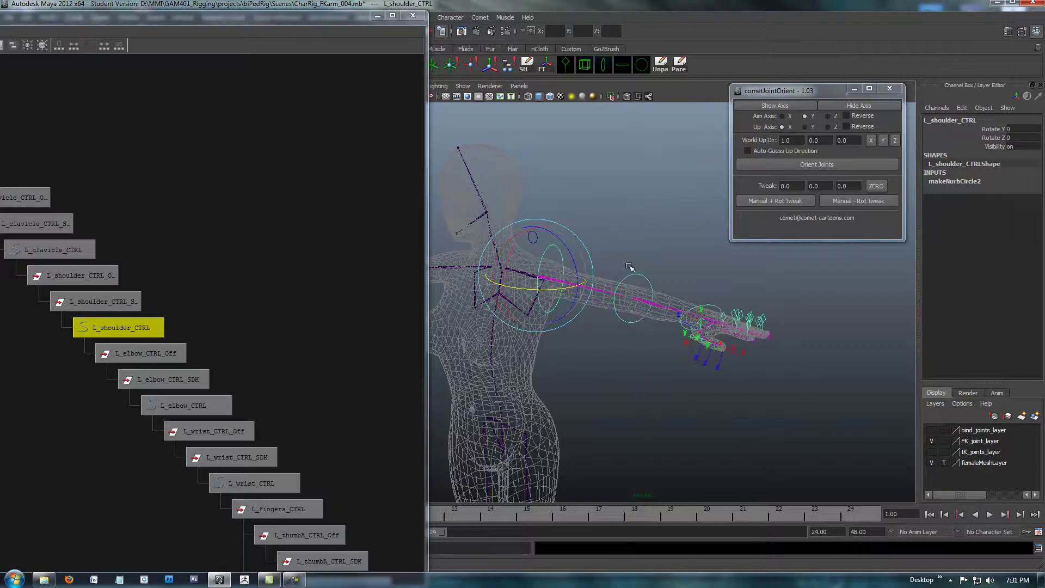
Try rotating L_elbow_CTRL about Y to test the forearm bend, and undo the rotation.
click(616, 298)
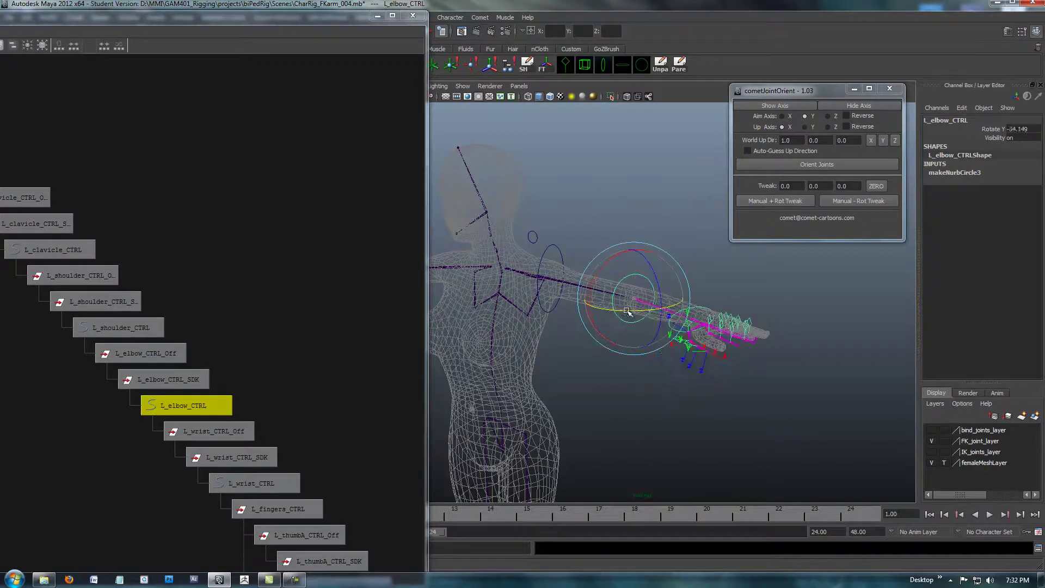
key(ctrl+z)
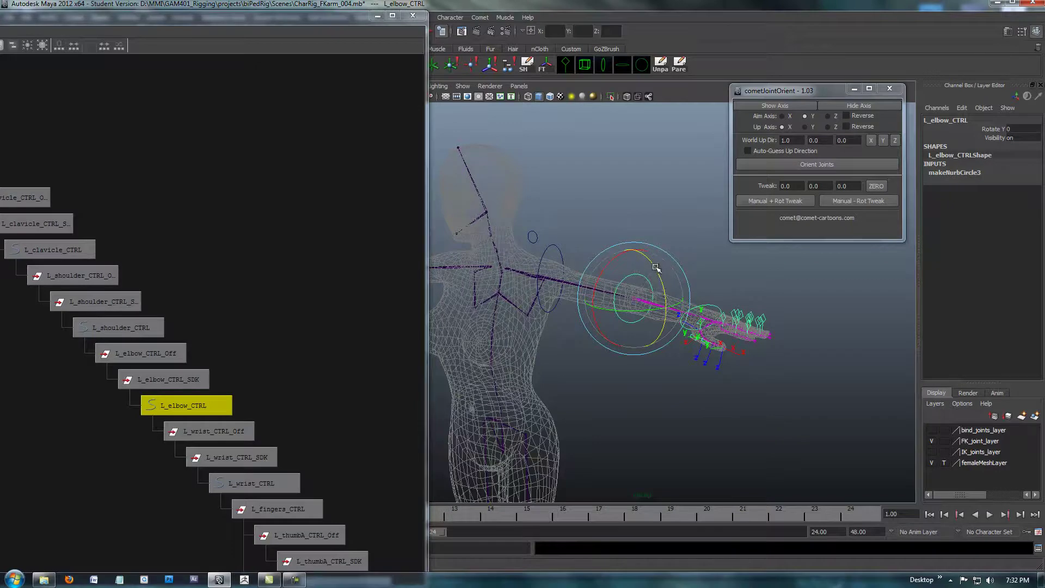
alt+drag(639, 252, 581, 210)
alt+right_drag(581, 210, 622, 272)
alt+middle_drag(623, 273, 559, 205)
Try rotating L_wrist_CTRL to test how the hand and finger controls follow, and undo the rotation.
click(620, 275)
alt+right_drag(617, 272, 570, 252)
mouse_move(570, 253)
alt+mouse_down()
mouse_move(571, 277)
mouse_move(569, 264)
alt+mouse_up()
alt+drag(572, 317, 541, 308)
middle_drag(547, 251, 544, 224)
key(ctrl+z)
drag(572, 290, 539, 392)
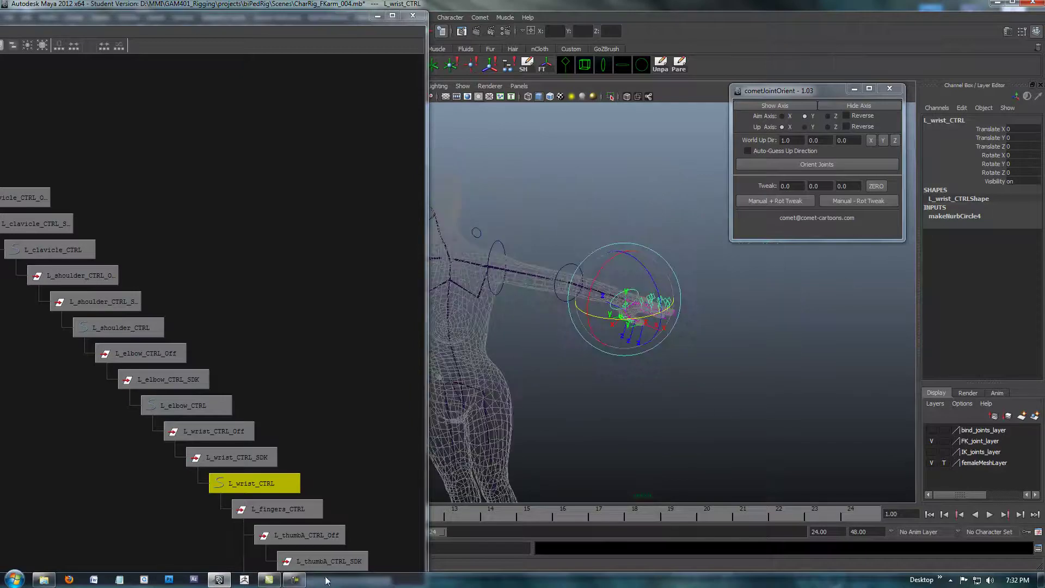
Frame the left hand and try rotating L_pinkyA_CTRL about -91 degrees in Z to test the finger bend.
click(294, 581)
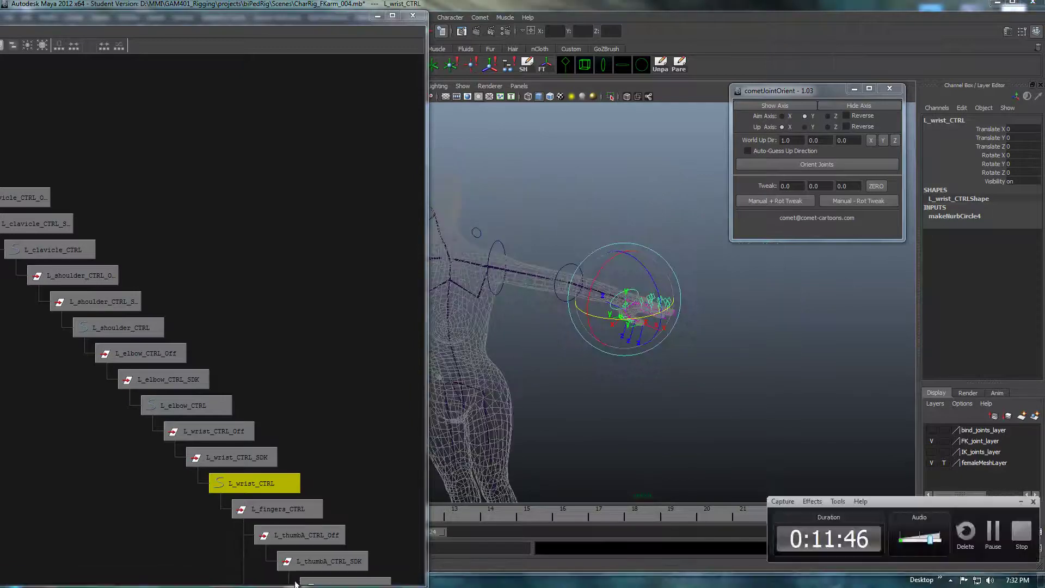
click(1015, 502)
key(f)
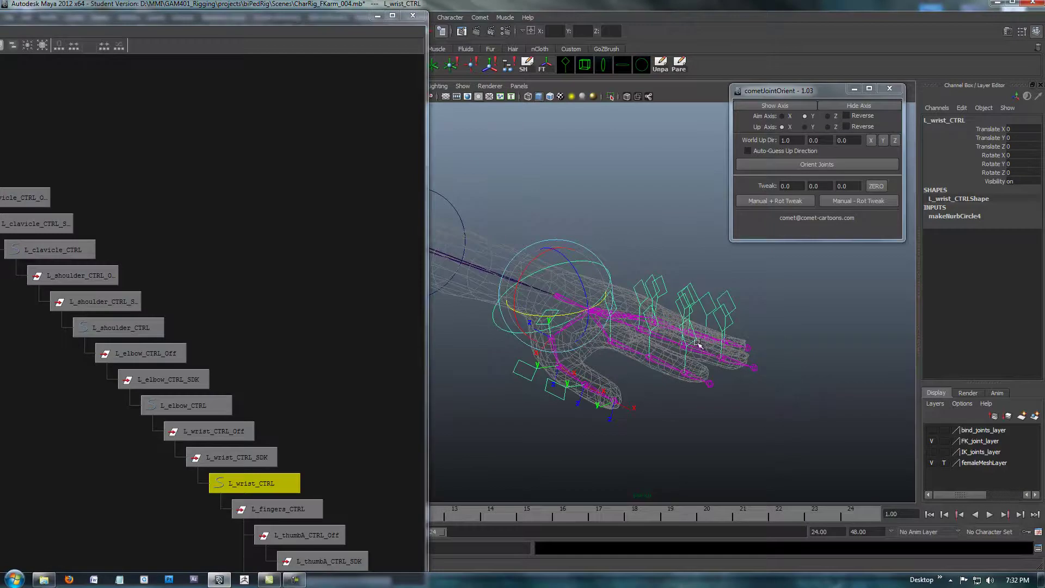
click(712, 278)
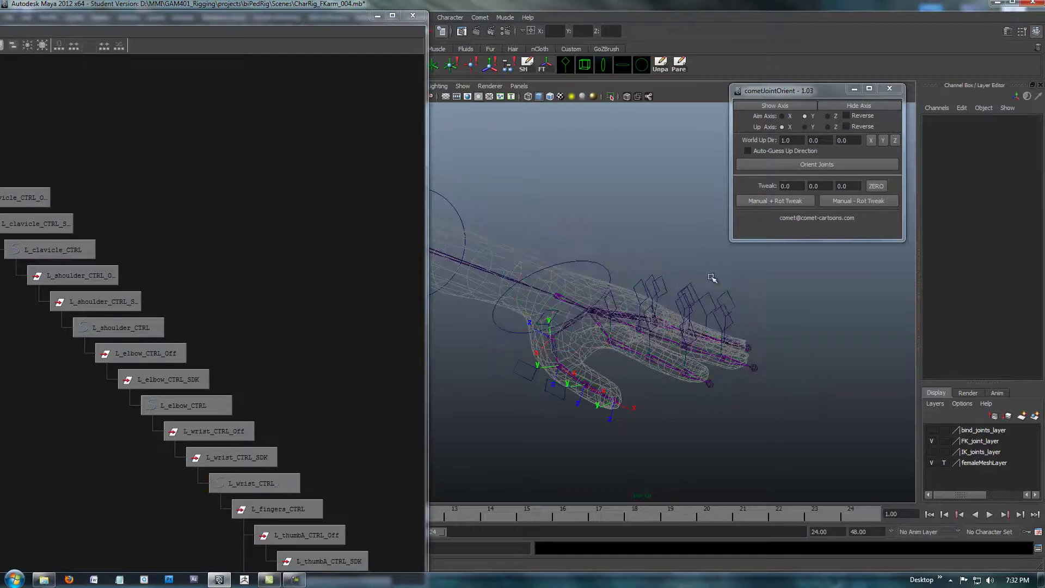
click(656, 280)
alt+drag(656, 279, 682, 341)
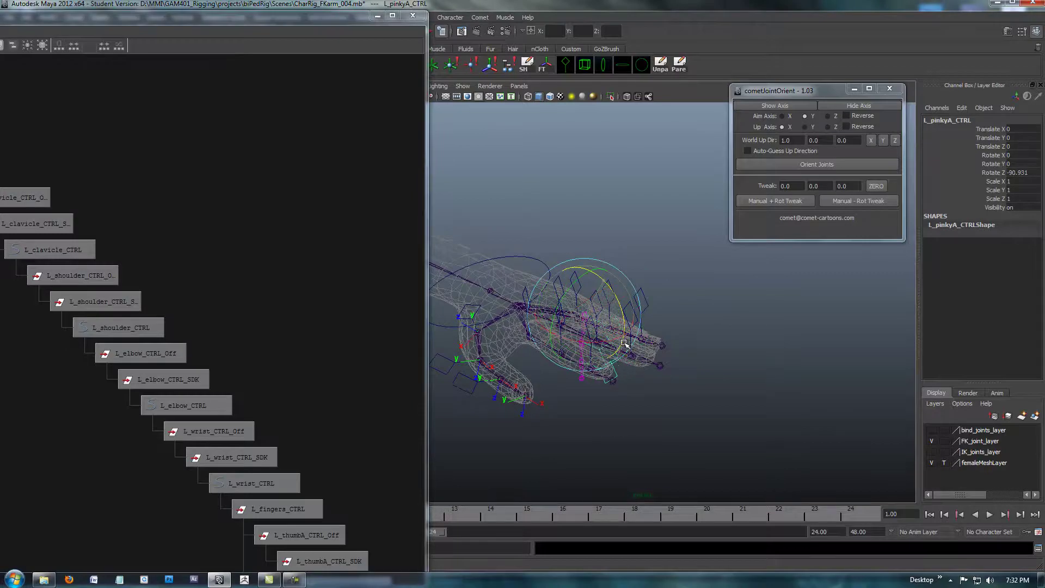
Try rotating L_wrist_CTRL together with its whole selected hierarchy to test the hand, and undo the rotation.
alt+right_drag(456, 362, 534, 304)
alt+drag(534, 303, 499, 221)
click(499, 229)
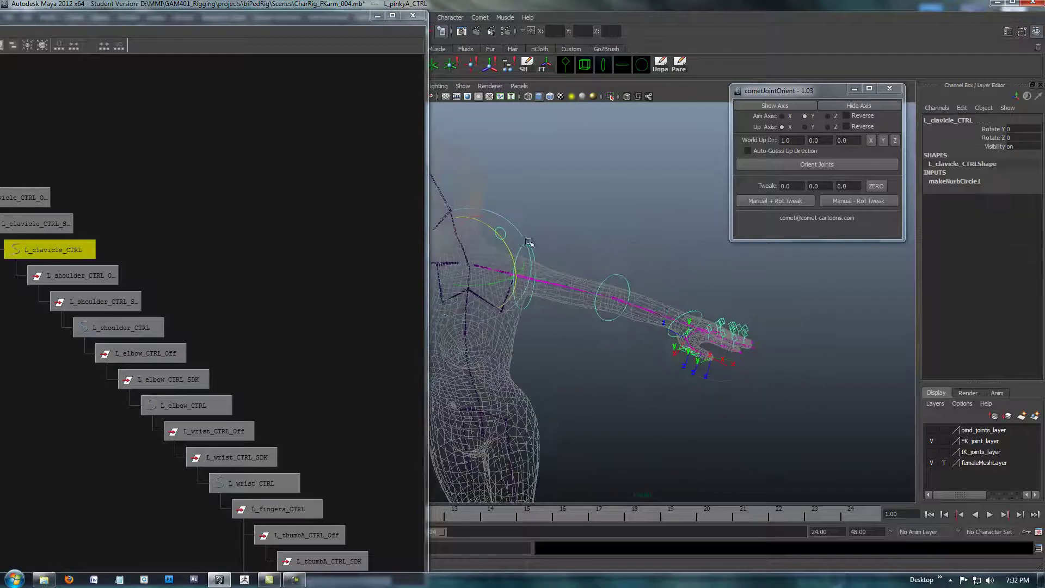
alt+middle_drag(571, 244, 544, 237)
click(669, 304)
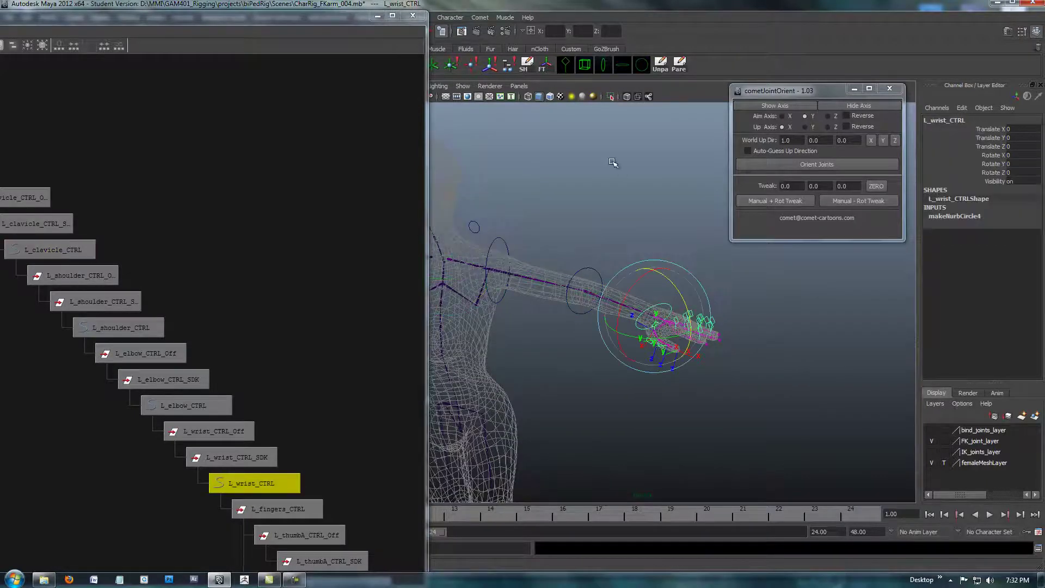
click(526, 70)
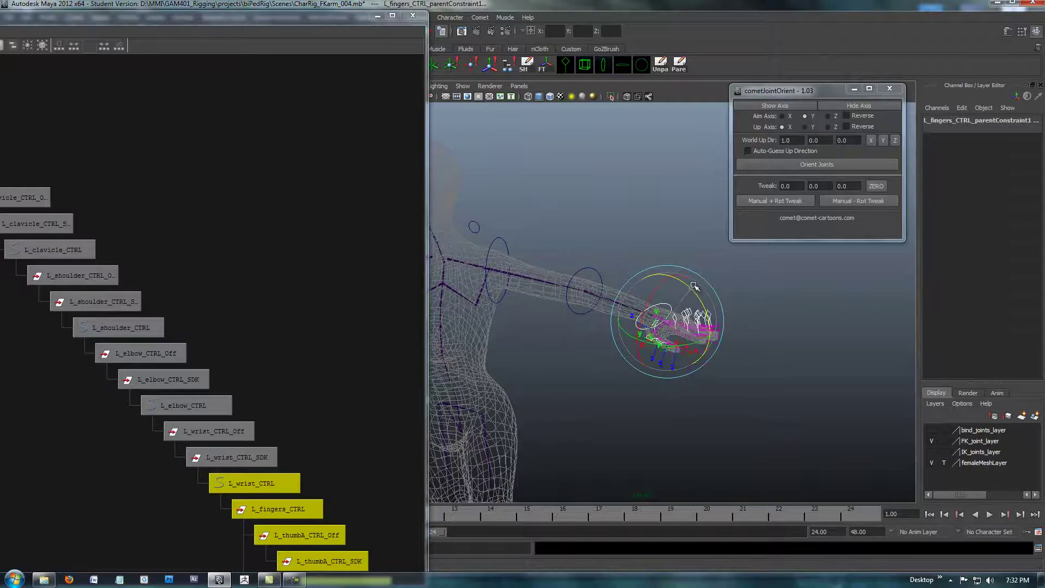
alt+drag(534, 323, 522, 287)
alt+right_drag(523, 287, 696, 304)
alt+drag(695, 303, 680, 251)
mouse_move(617, 285)
mouse_down()
mouse_move(625, 291)
mouse_move(622, 270)
mouse_move(629, 281)
mouse_up()
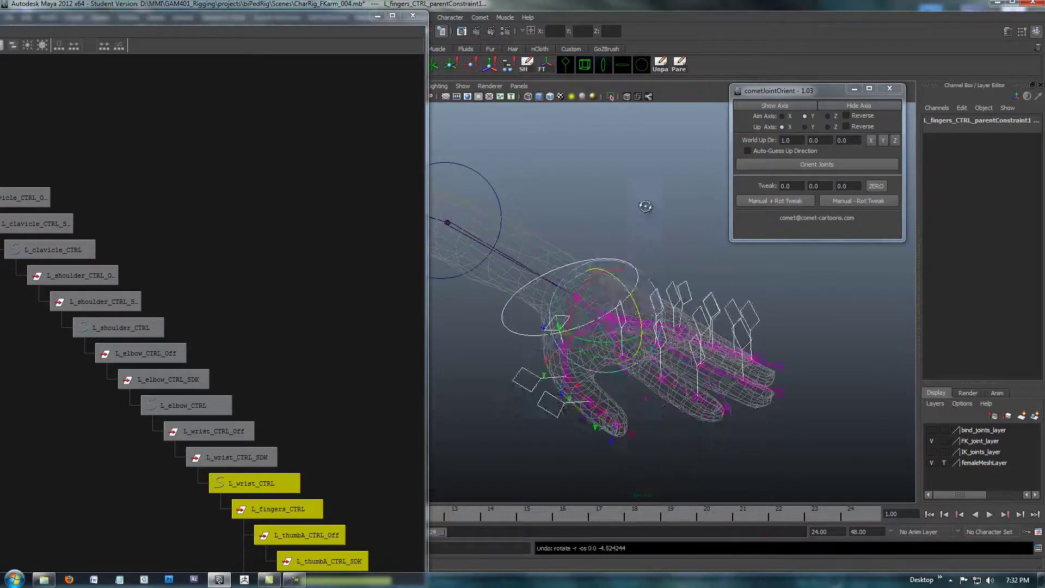
scroll(571, 215, down, 8)
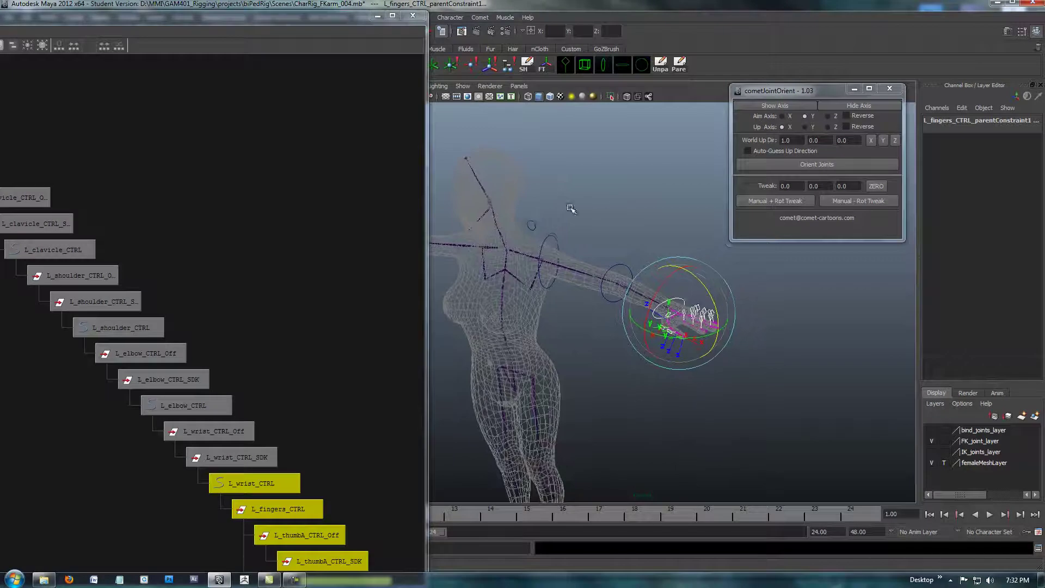
alt+drag(572, 209, 604, 214)
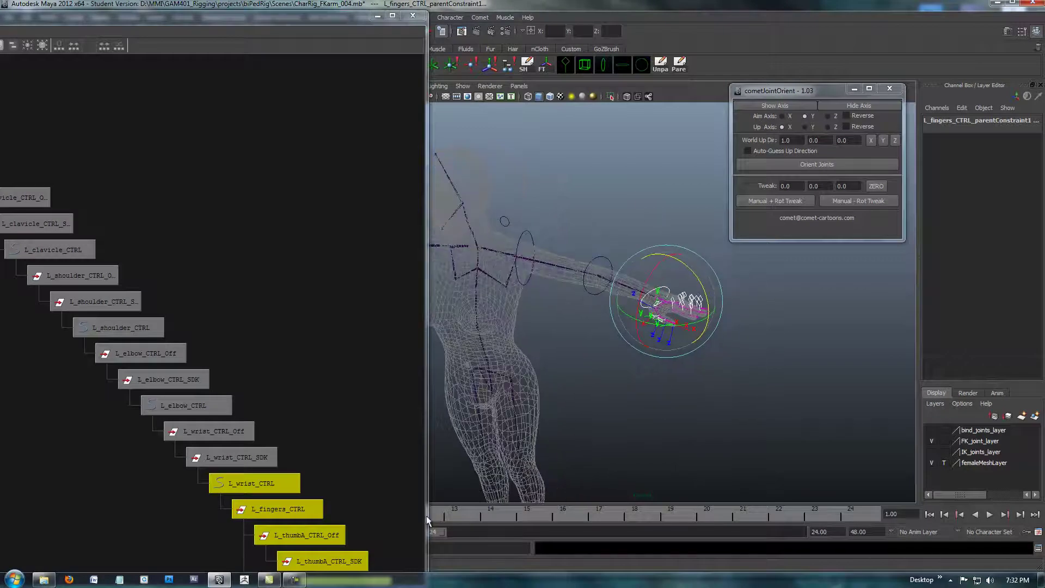
Select L_thumb_A_jnt_FK with its hierarchy, hide the local rotation axes of the thumb joints, and clear the selection.
click(294, 579)
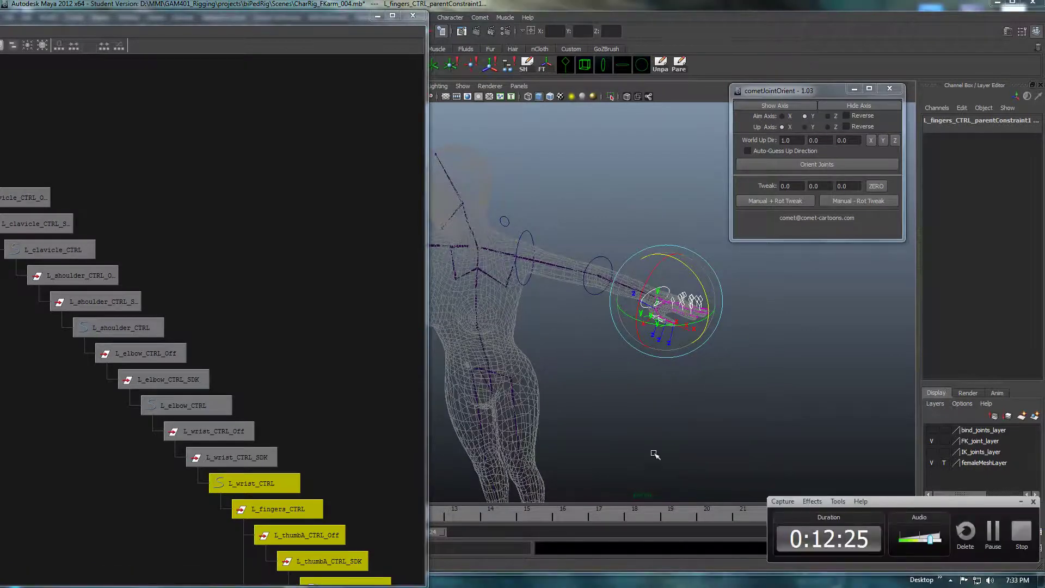
alt+middle_drag(637, 437, 711, 418)
click(719, 418)
alt+drag(718, 418, 657, 378)
alt+right_drag(674, 373, 779, 376)
alt+drag(567, 439, 596, 386)
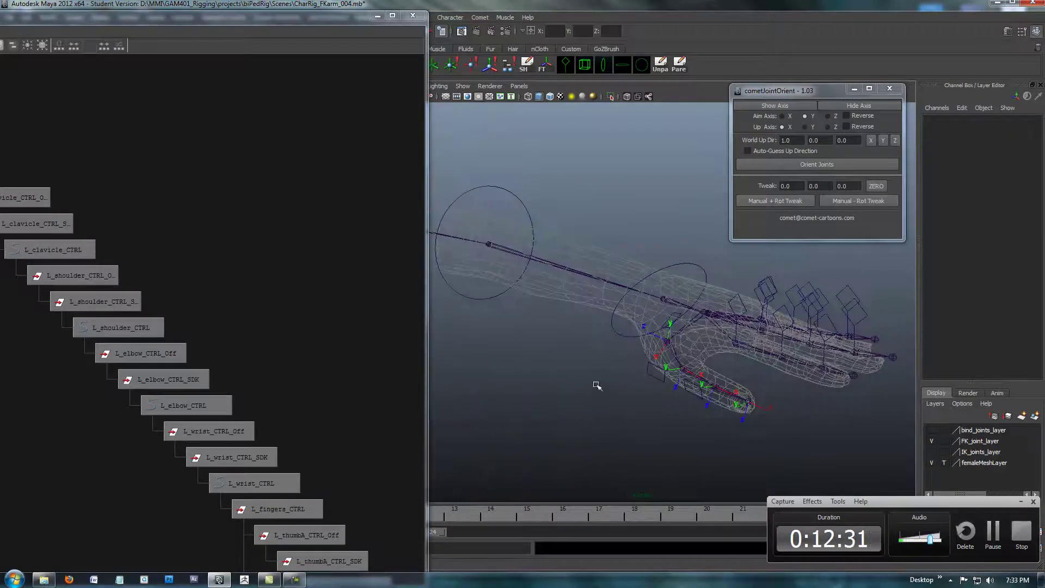
click(671, 355)
click(526, 68)
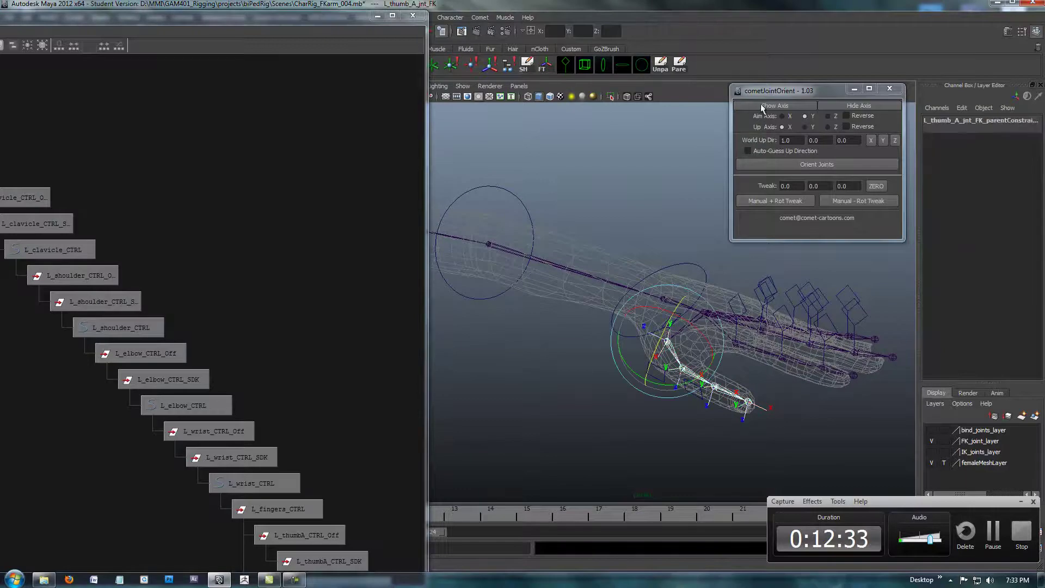
click(842, 107)
click(561, 384)
Review the complete left arm, hand and finger controls from several angles, and clear the selection.
alt+right_drag(524, 420, 494, 397)
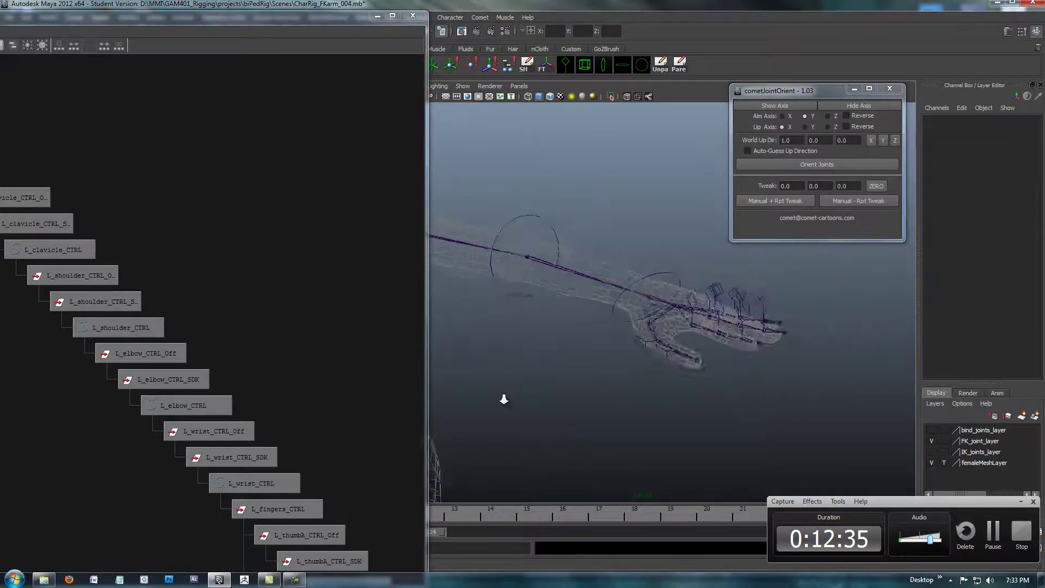
alt+middle_drag(546, 396, 558, 402)
alt+drag(558, 402, 625, 334)
click(652, 253)
alt+drag(651, 253, 625, 241)
click(638, 356)
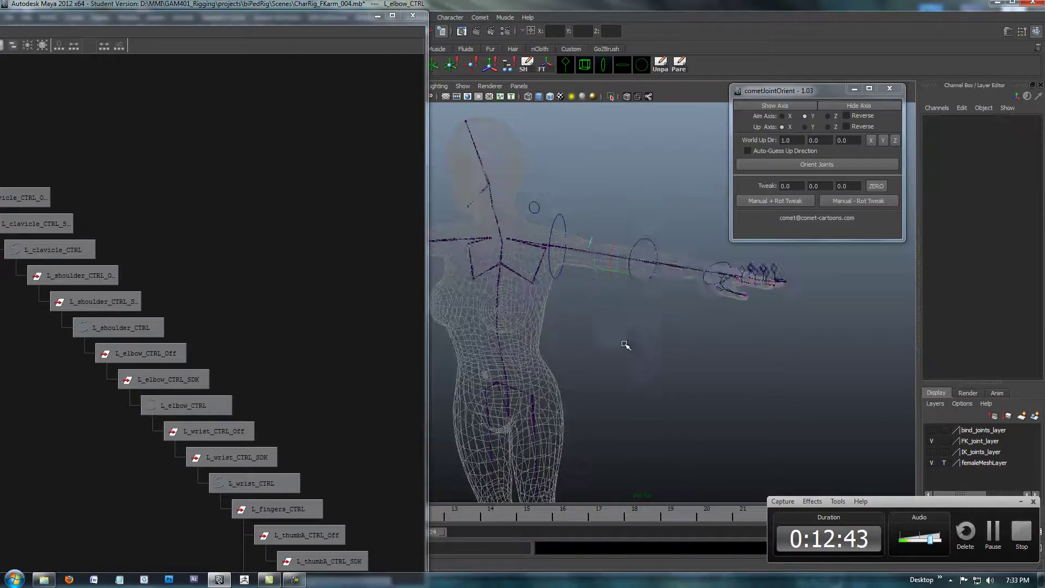
alt+drag(623, 368, 653, 297)
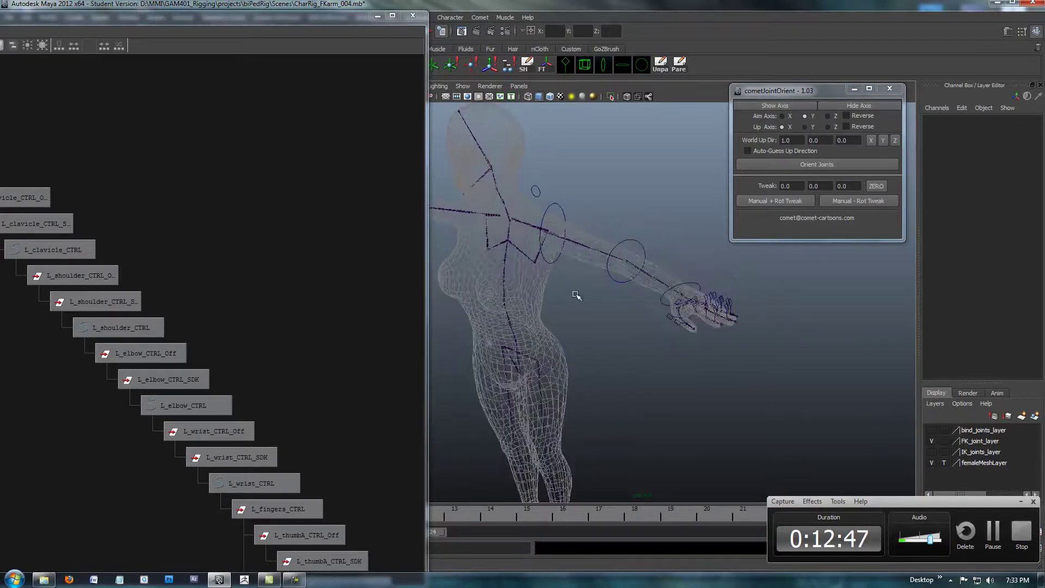
Maximize the Hypergraph Hierarchy window and select L_clavicle_CTRL_Off at the head of the left arm's control chain.
alt+drag(576, 295, 589, 329)
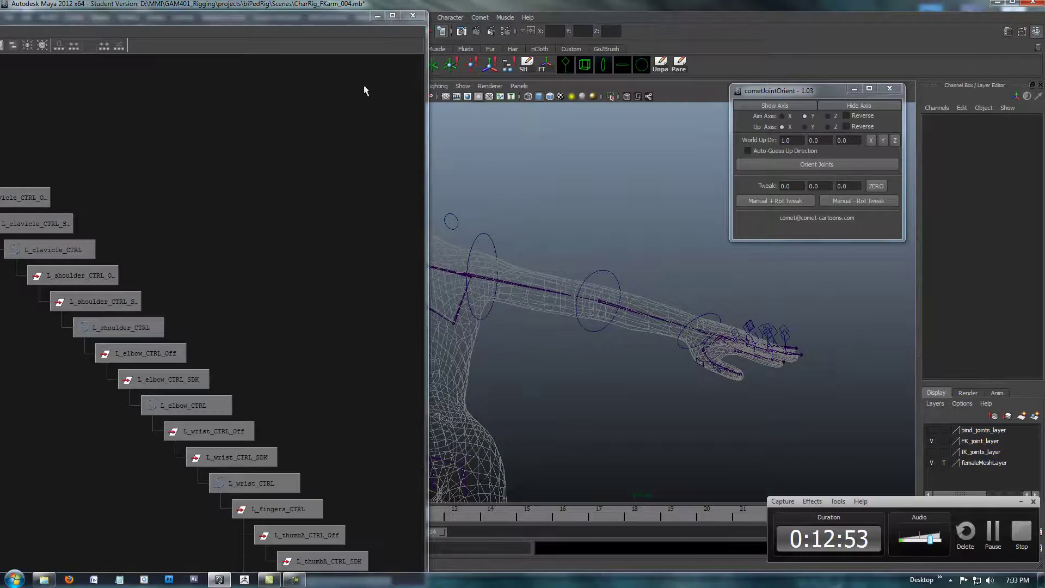
alt+right_drag(320, 299, 74, 272)
alt+middle_drag(278, 378, 305, 242)
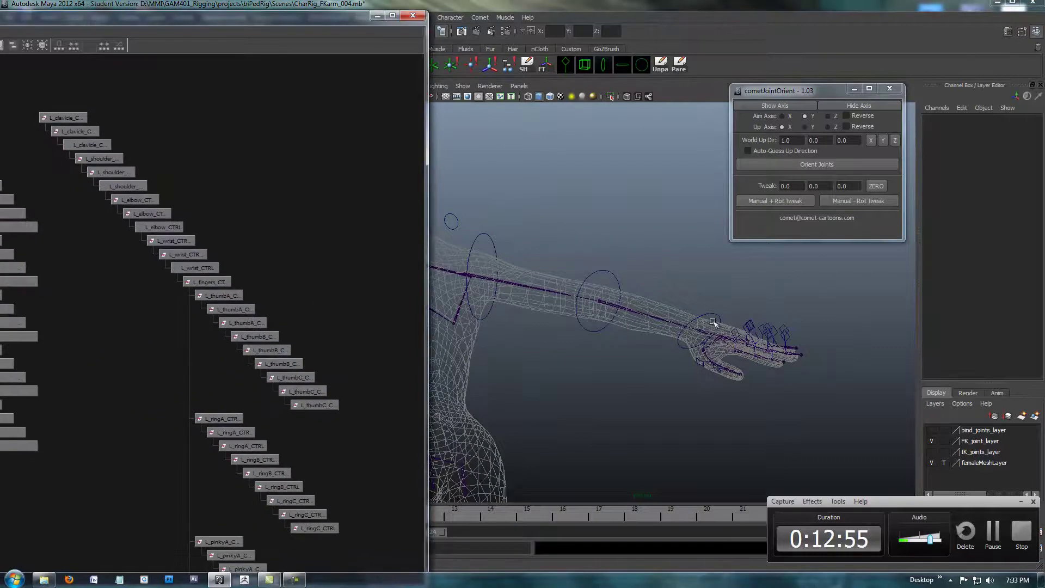
alt+right_drag(303, 234, 364, 233)
click(393, 17)
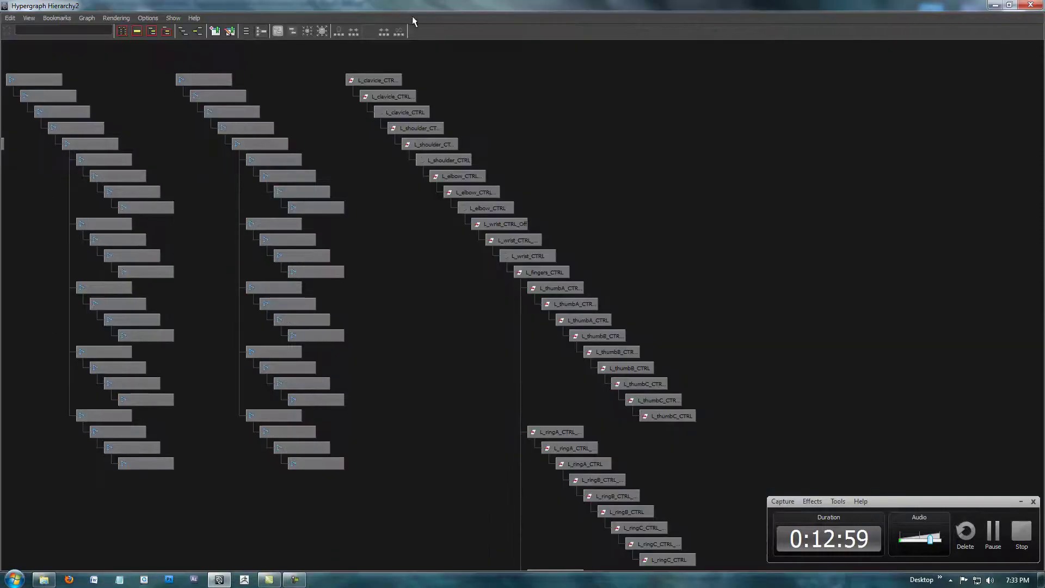
alt+right_drag(305, 206, 658, 283)
alt+middle_drag(520, 196, 569, 288)
click(261, 111)
middle_drag(267, 166, 292, 151)
click(266, 113)
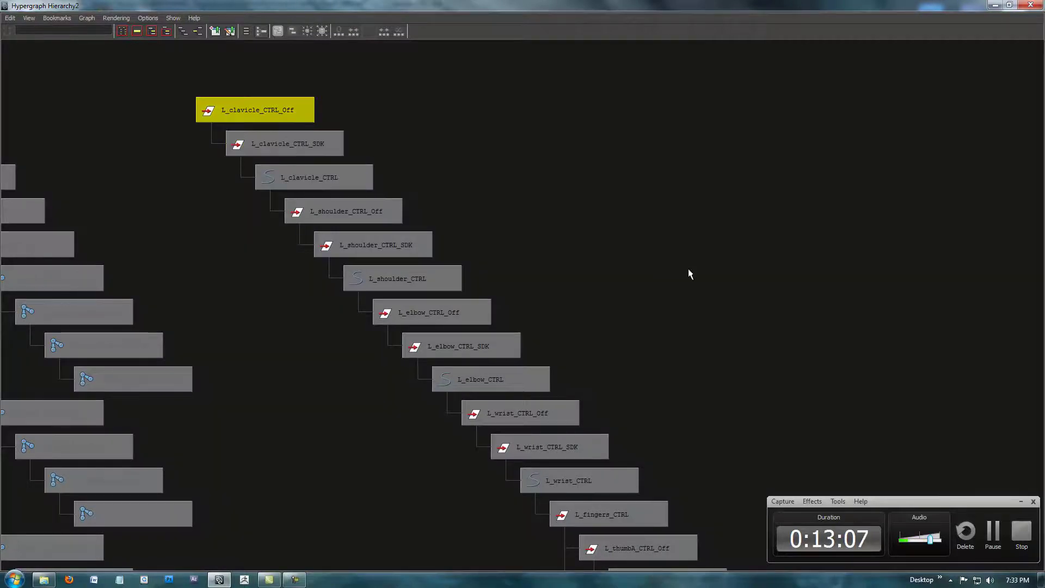
Examine the Off, SDK and CTRL nesting from the clavicle through L_fingers_CTRL and each finger chain to L_fingers_CTRL_parentConstraint1.
alt+right_drag(686, 262, 634, 251)
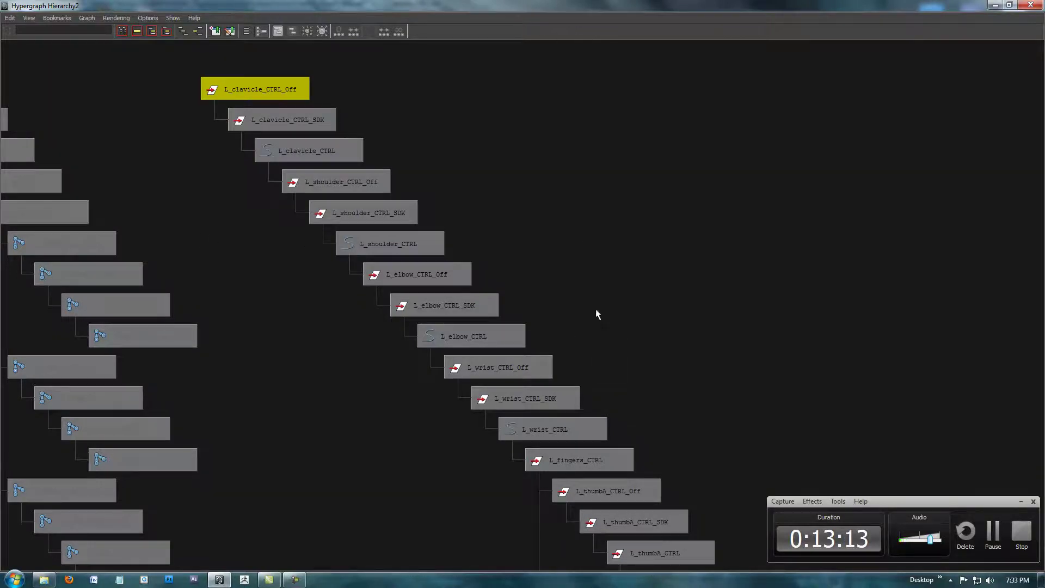
scroll(579, 357, down, 3)
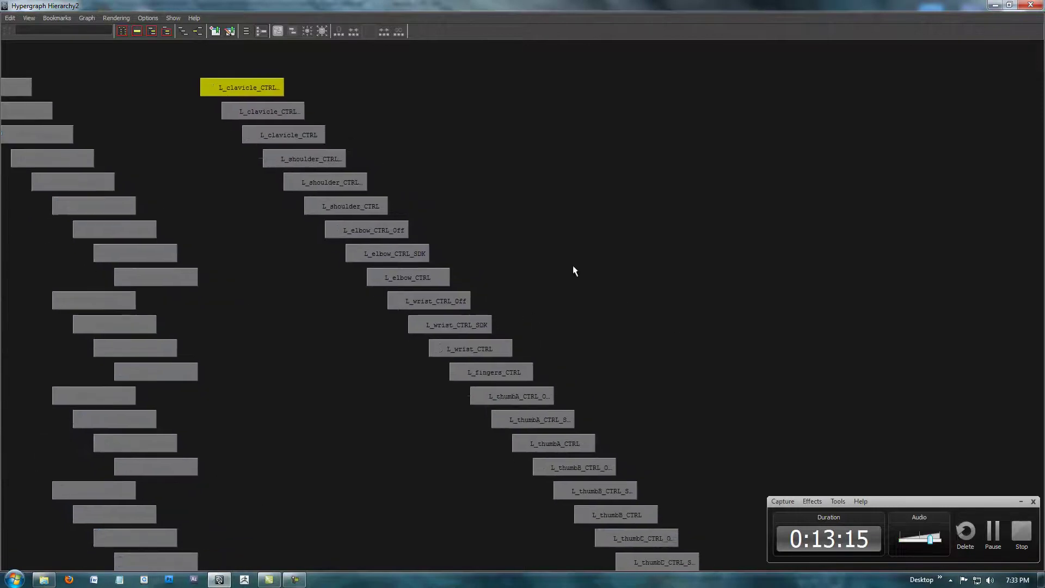
alt+middle_drag(743, 352, 685, 282)
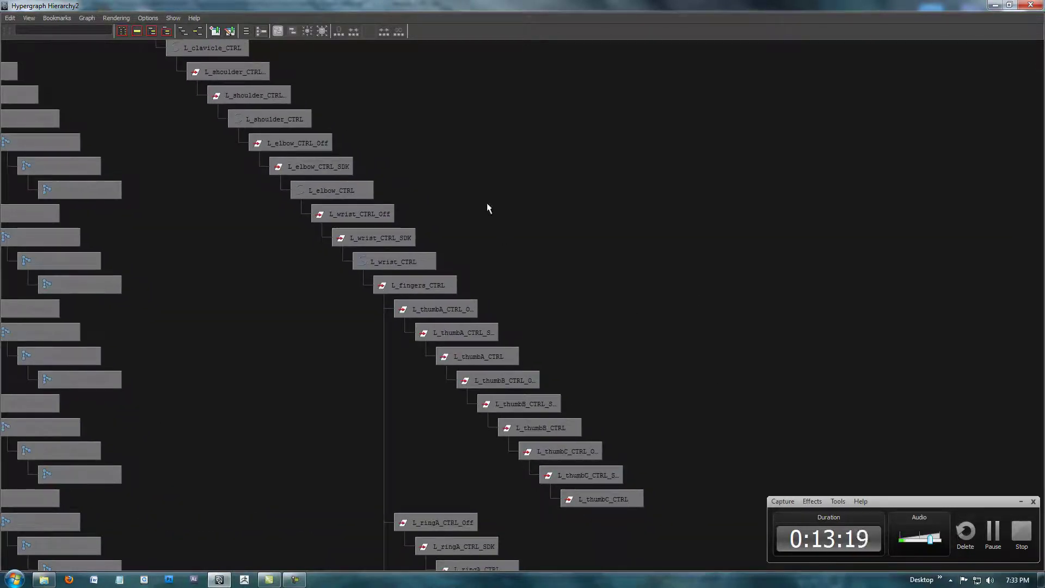
alt+middle_drag(569, 237, 608, 291)
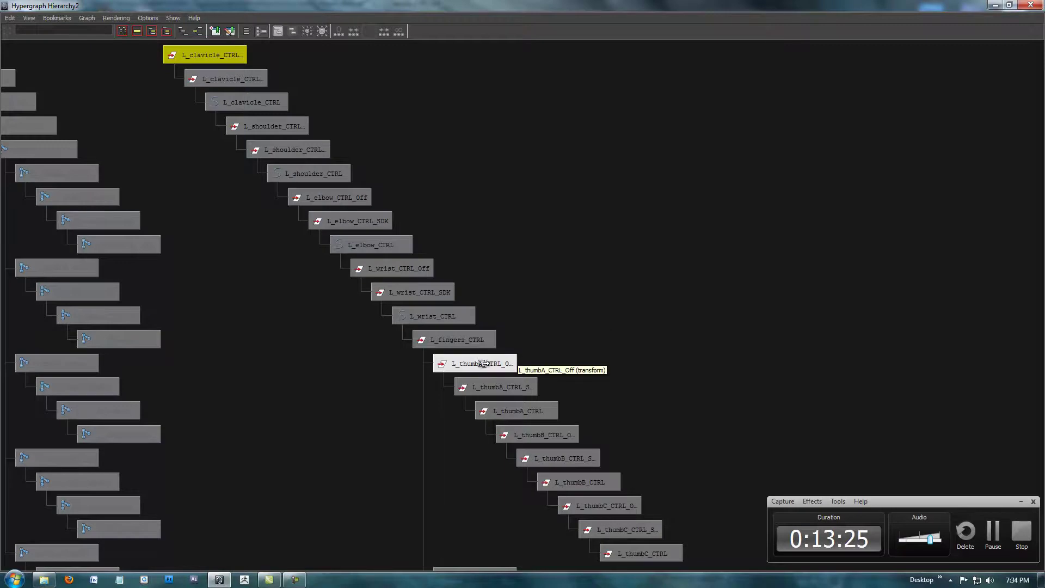
alt+middle_drag(651, 372, 588, 87)
alt+middle_drag(791, 458, 753, 233)
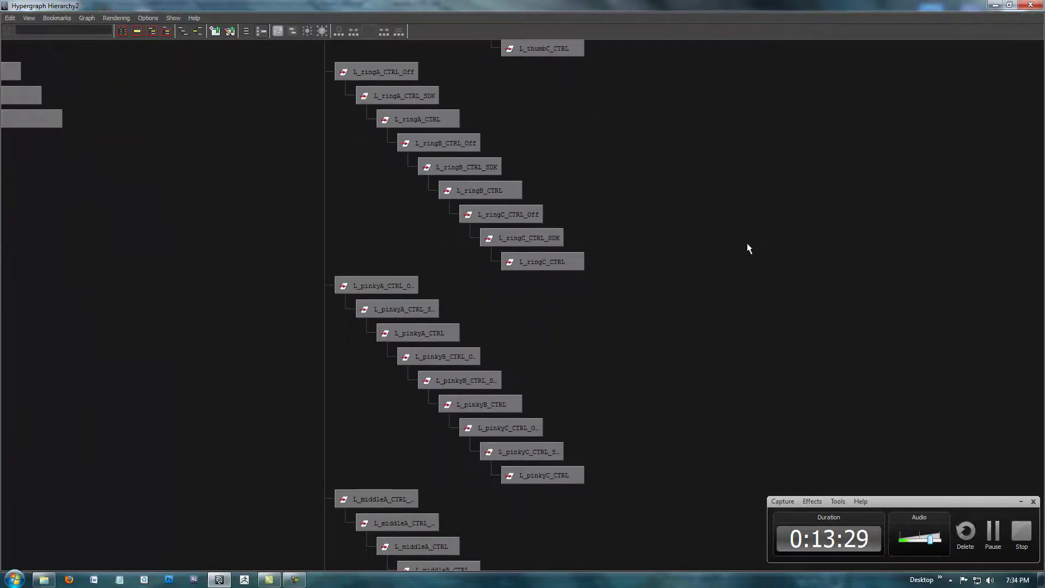
alt+middle_drag(705, 420, 604, 79)
alt+middle_drag(672, 276, 676, 204)
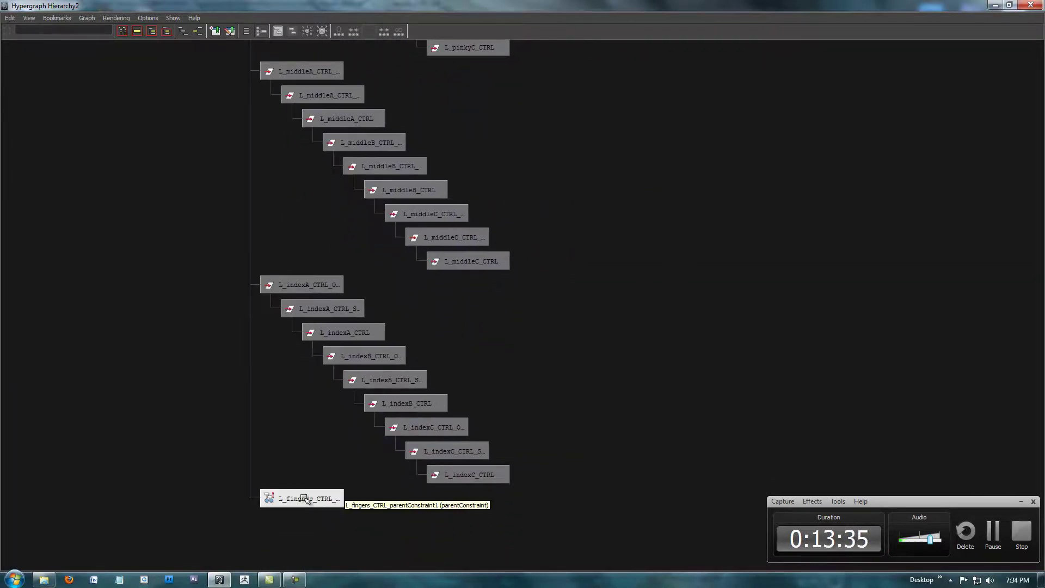
Review the pinky, middle and index branches, and survey the control hierarchy alongside the neighbouring joint hierarchies.
alt+right_drag(766, 298, 690, 277)
alt+middle_drag(650, 206, 714, 289)
alt+right_drag(715, 289, 641, 286)
alt+middle_drag(609, 252, 629, 312)
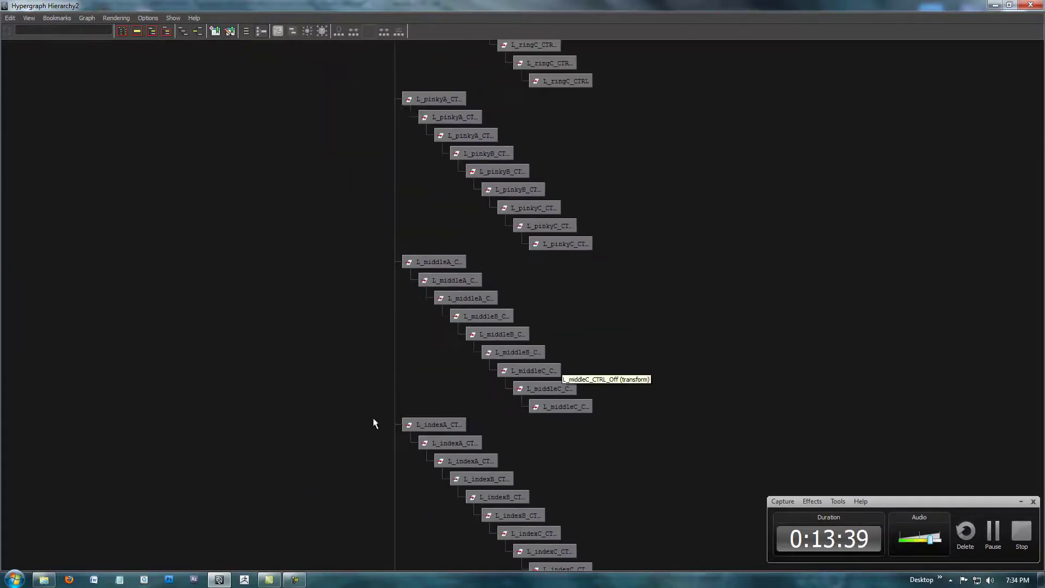
alt+right_drag(679, 357, 553, 296)
alt+right_drag(714, 175, 695, 147)
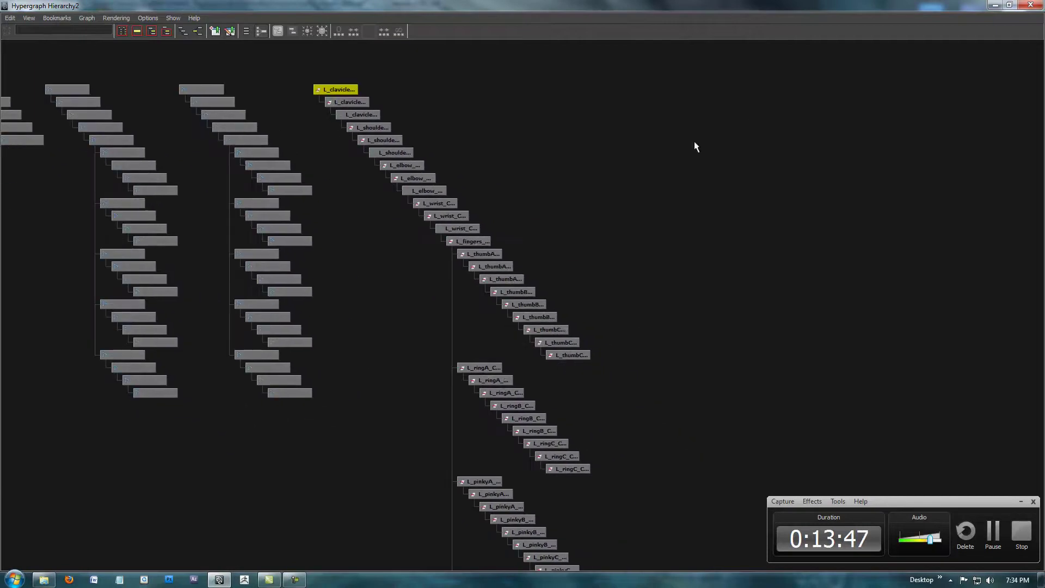
Restore and minimize the Hypergraph window, and narrow the Outliner to enlarge the perspective view of the left arm.
click(1021, 539)
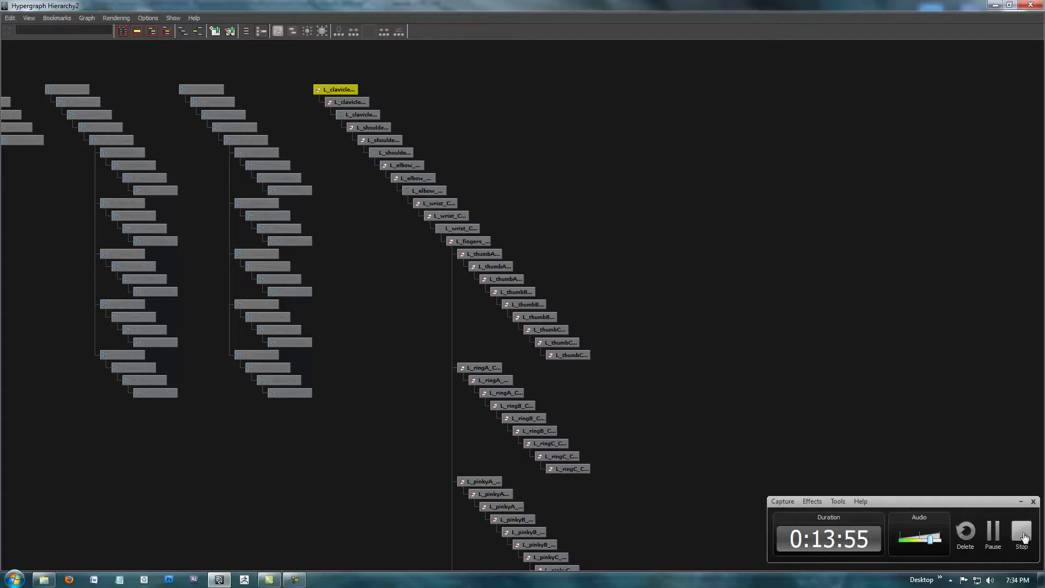
click(1011, 7)
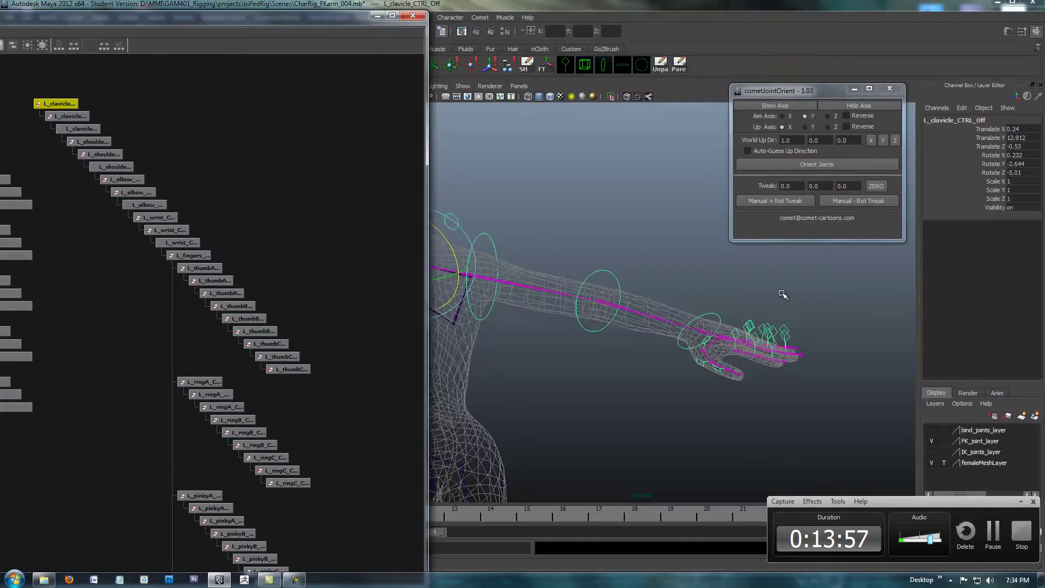
click(377, 15)
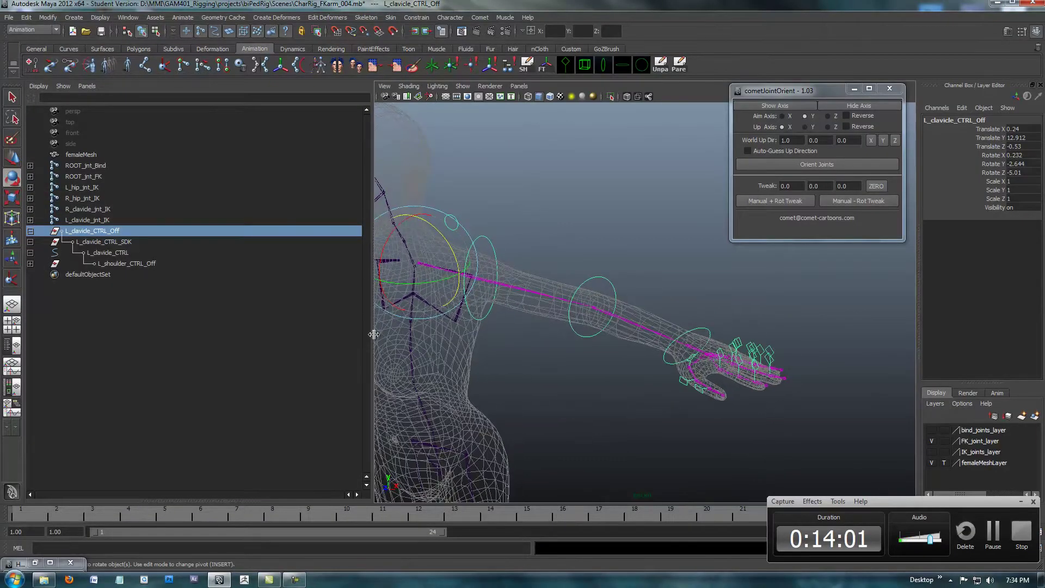
drag(372, 338, 205, 336)
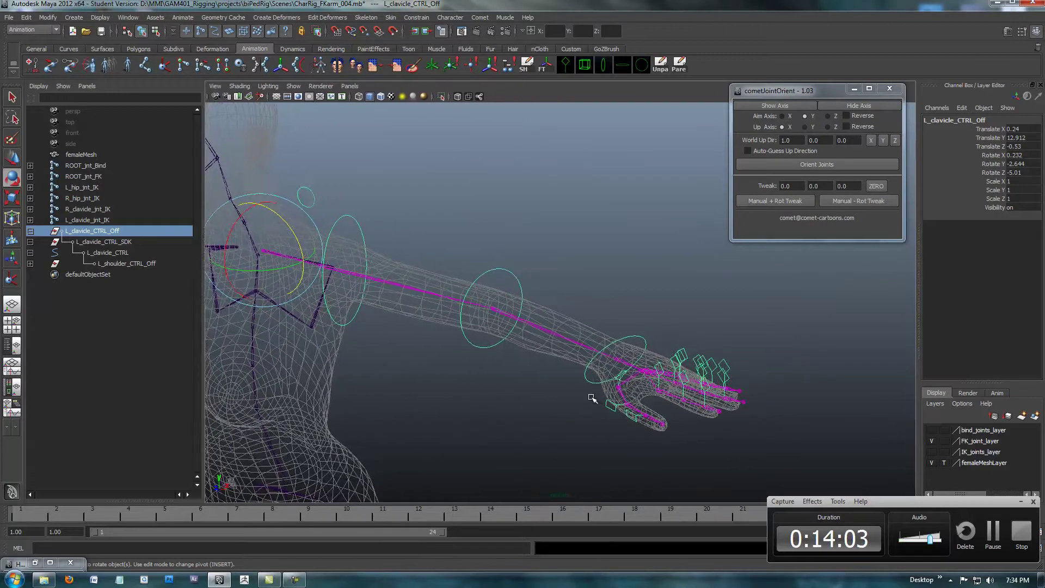
mouse_move(560, 385)
alt+mouse_down()
mouse_move(599, 380)
mouse_move(571, 385)
alt+mouse_up()
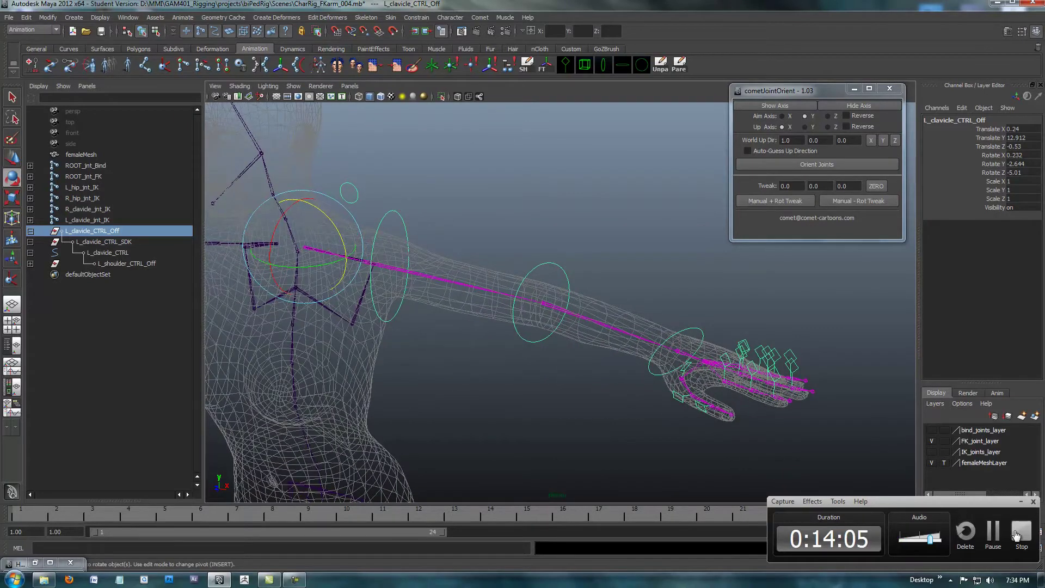